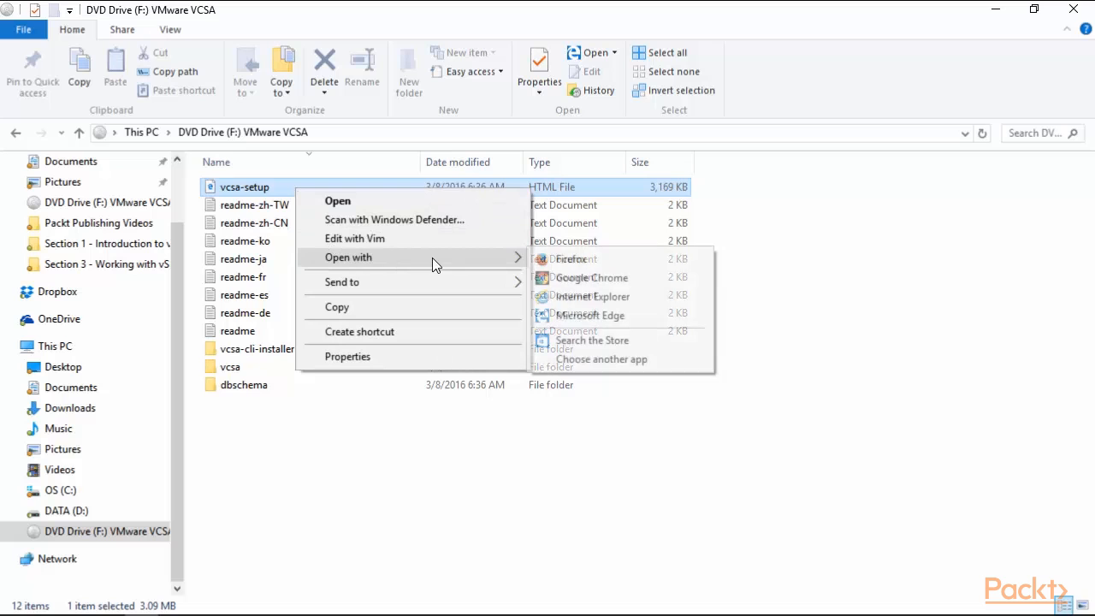
Open vcsa-setup in Internet Explorer to bring up the vCenter Server Appliance 6.0 installer page.
{"action": "left_click", "coordinate": [552, 297]}
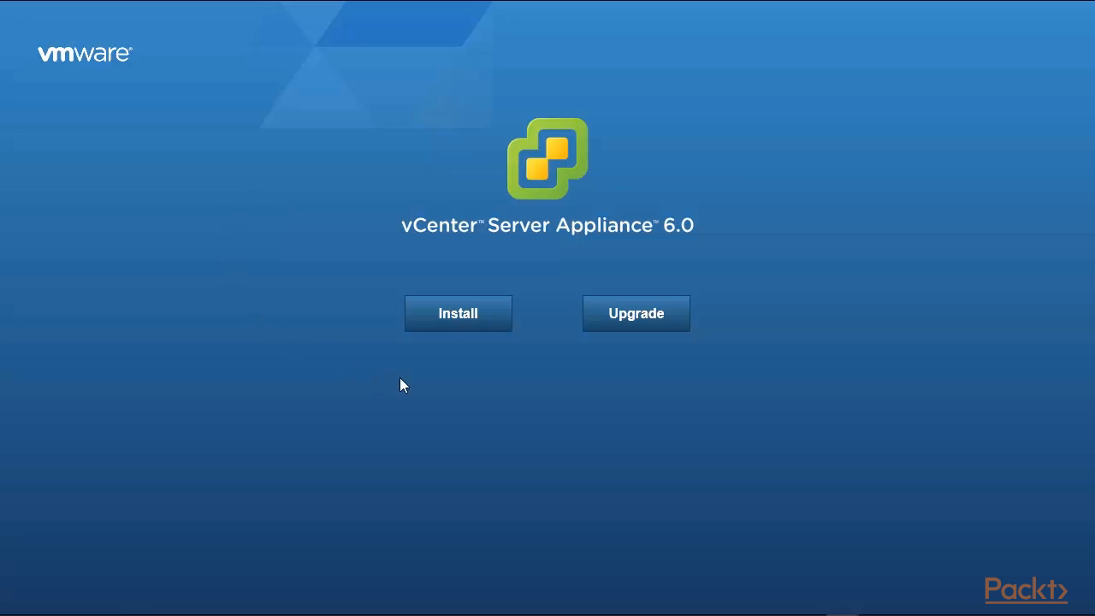
Start a fresh appliance install and accept the license agreement.
{"action": "left_click", "coordinate": [442, 330]}
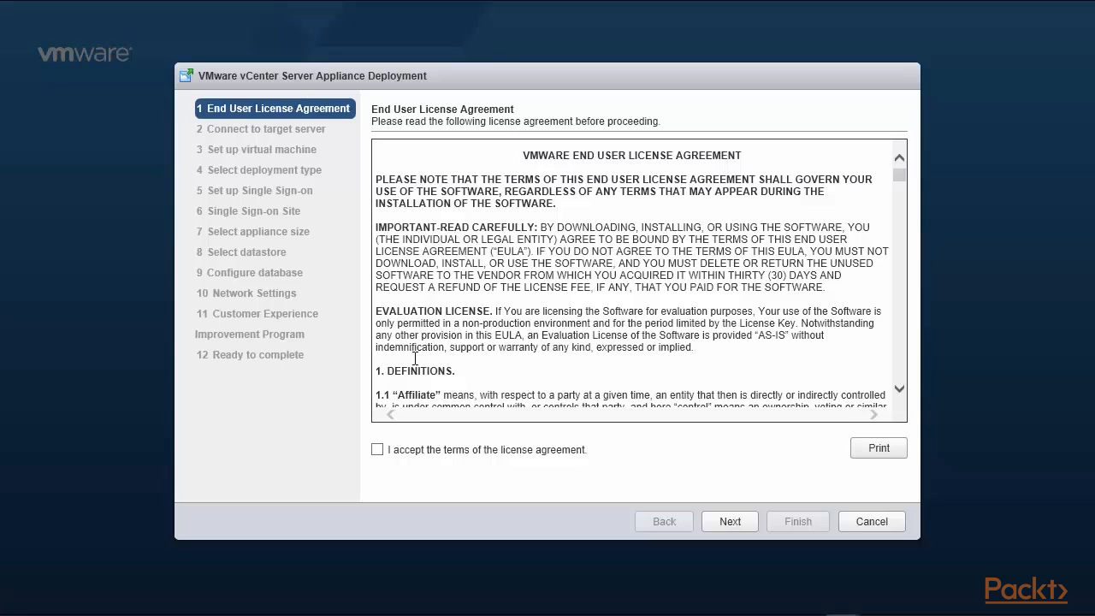
{"action": "left_click", "coordinate": [375, 452]}
{"action": "left_click", "coordinate": [731, 524]}
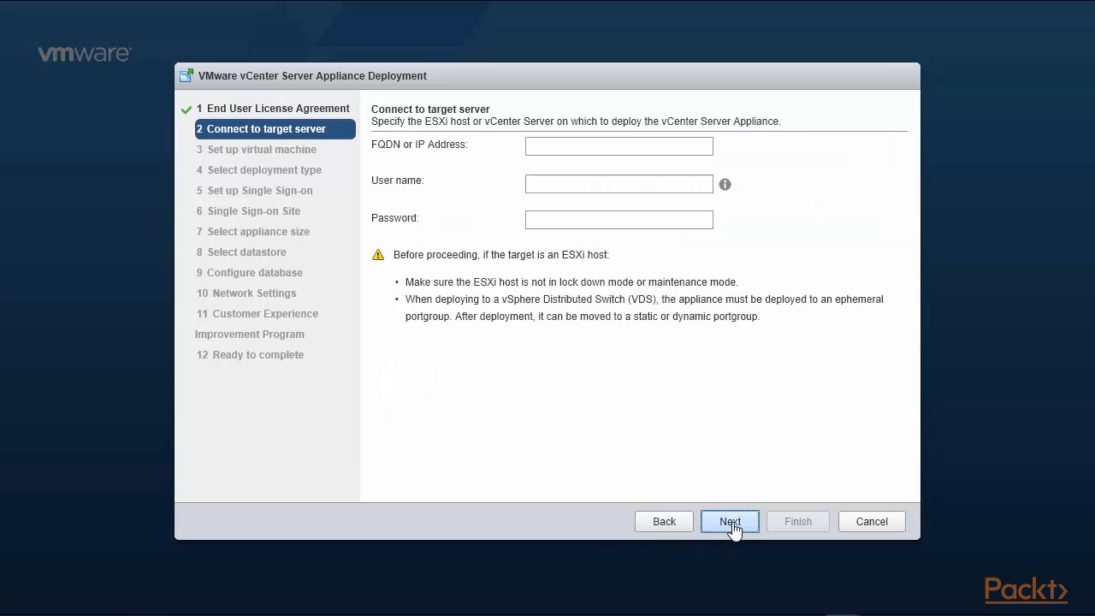
Connect to ESXi host 192.168.0.210 as root with its password, accepting the certificate warning.
{"action": "left_click", "coordinate": [583, 149]}
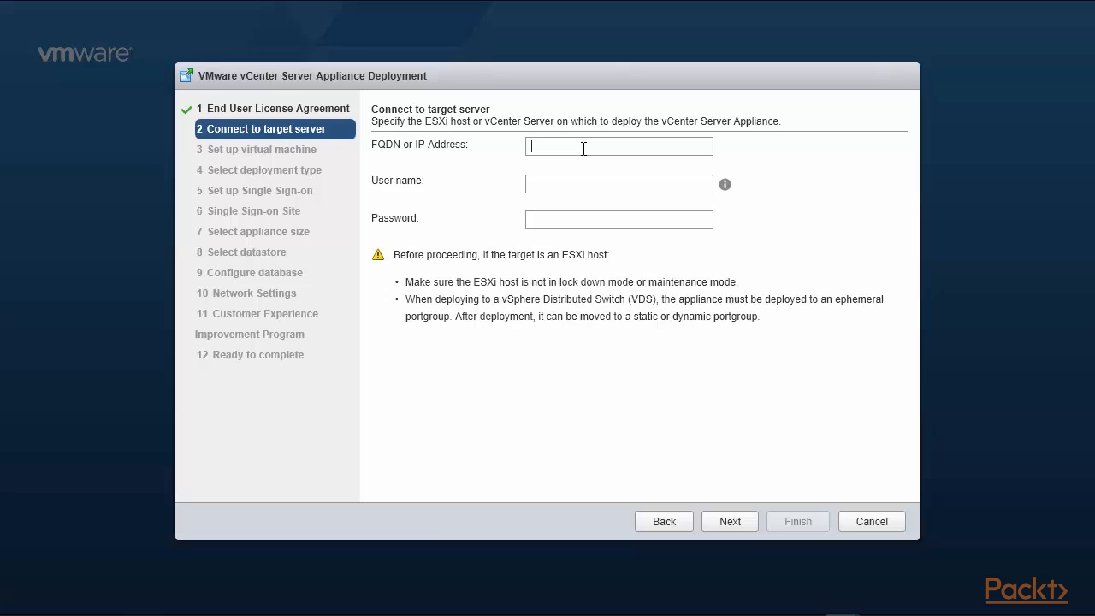
{"action": "type", "text": "192"}
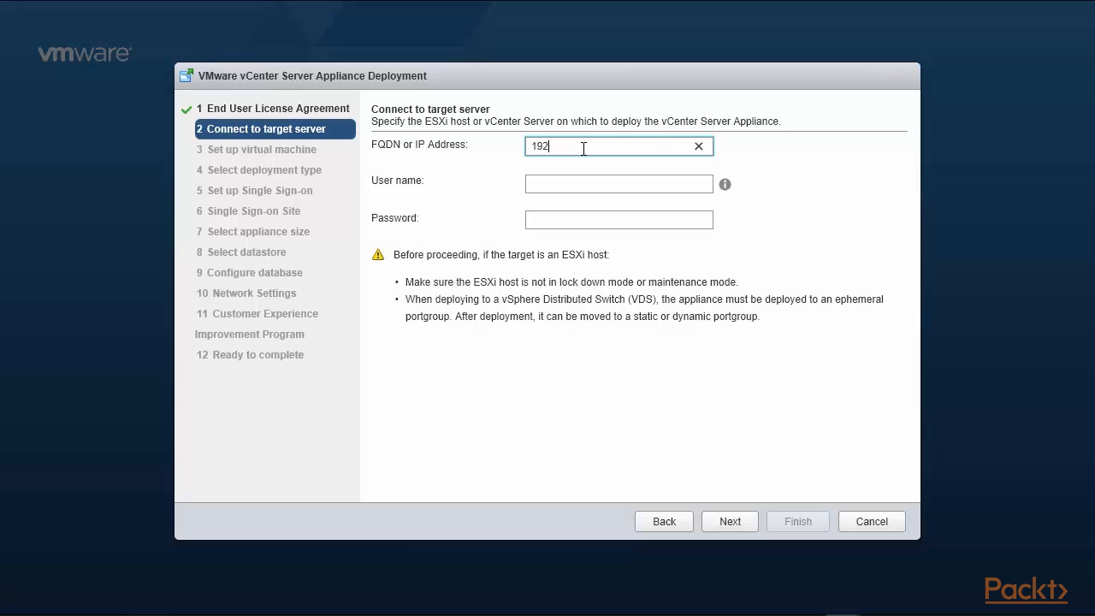
{"action": "type", "text": ".168.0.210"}
{"action": "left_click", "coordinate": [603, 184]}
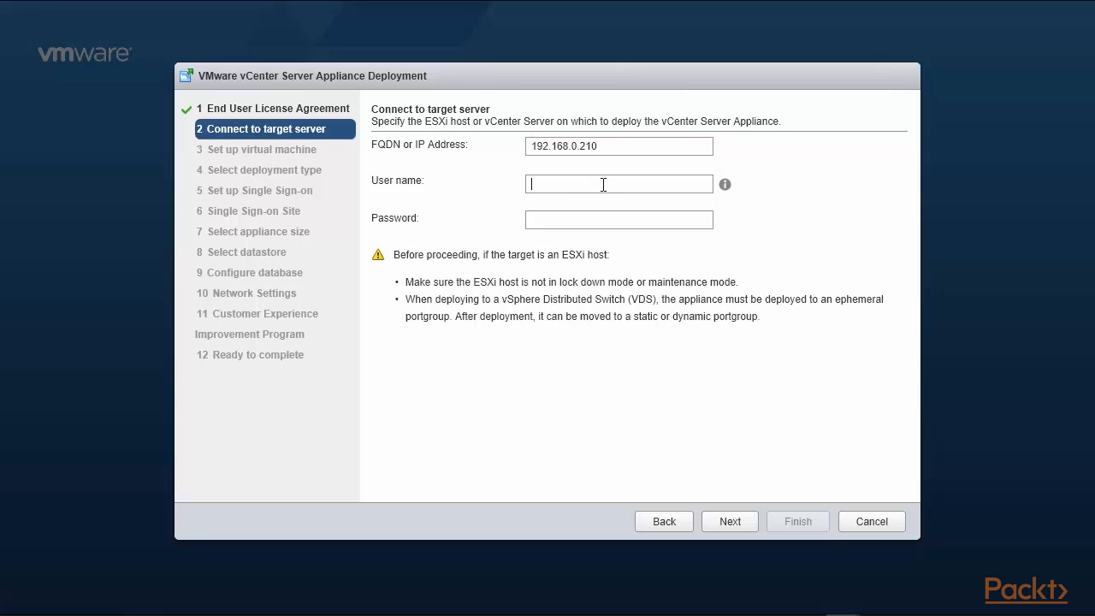
{"action": "type", "text": "root"}
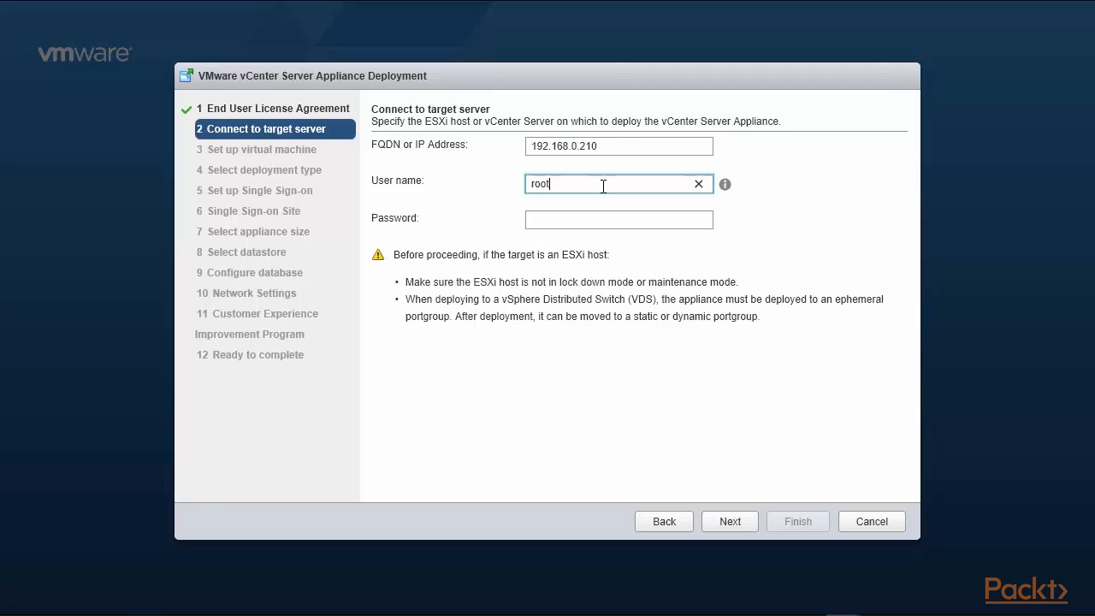
{"action": "key", "text": "Tab"}
{"action": "type", "text": "****"}
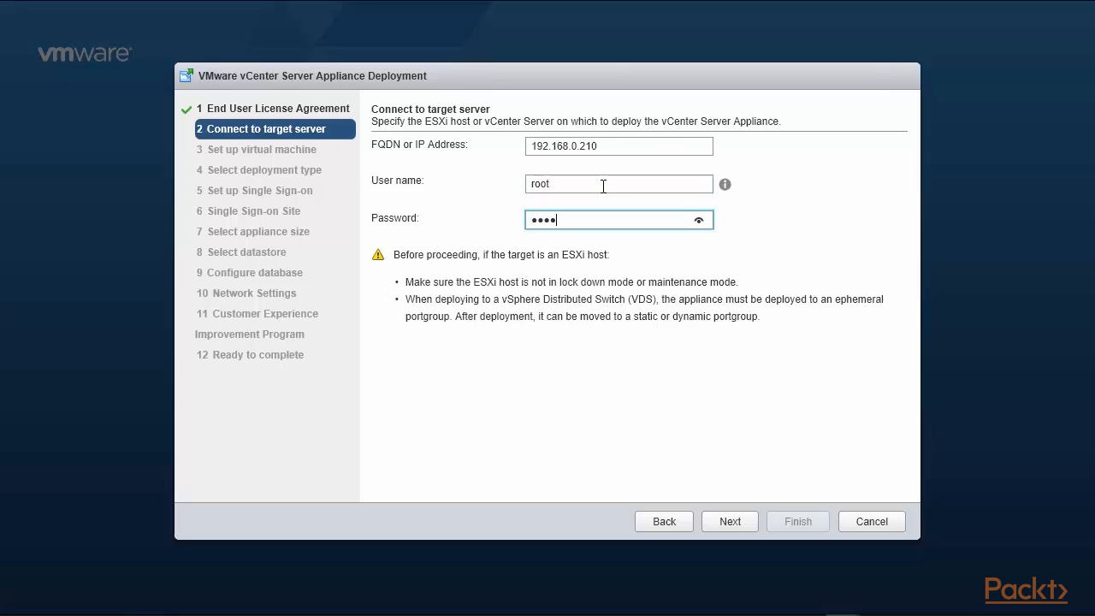
{"action": "type", "text": "***"}
{"action": "left_click", "coordinate": [731, 529]}
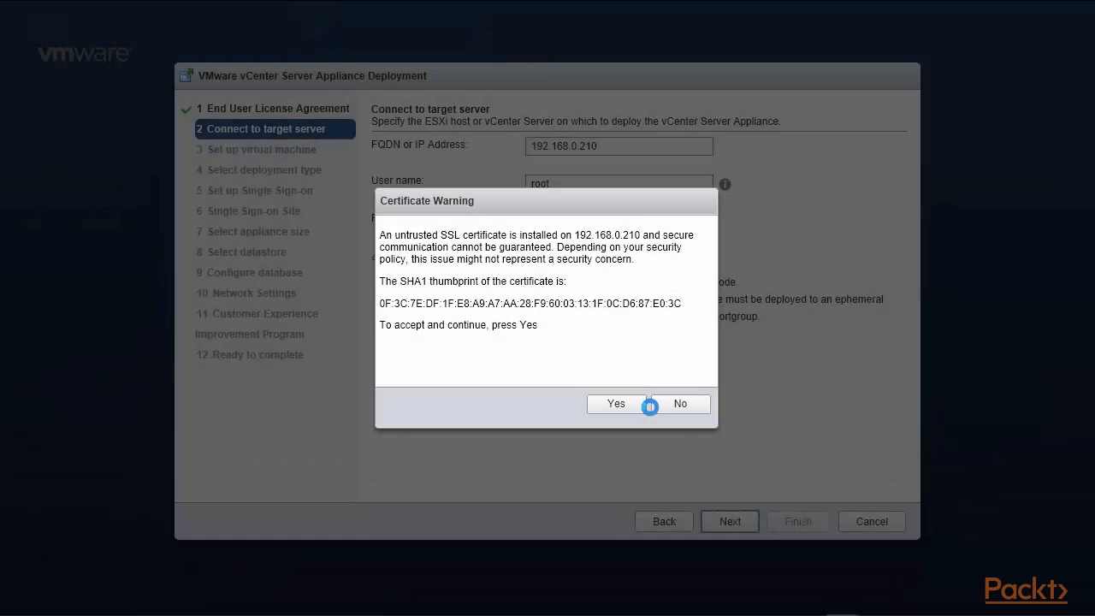
{"action": "left_click", "coordinate": [623, 414]}
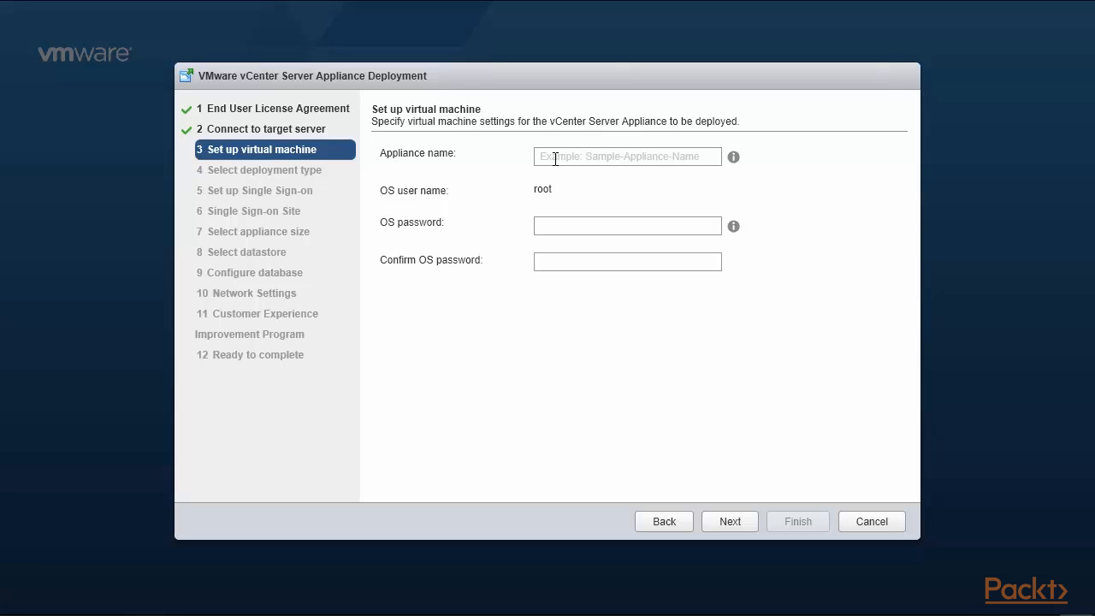
Name the appliance vCenter6-210, enter and confirm the OS password, and continue.
{"action": "left_click", "coordinate": [555, 159]}
{"action": "type", "text": "v"}
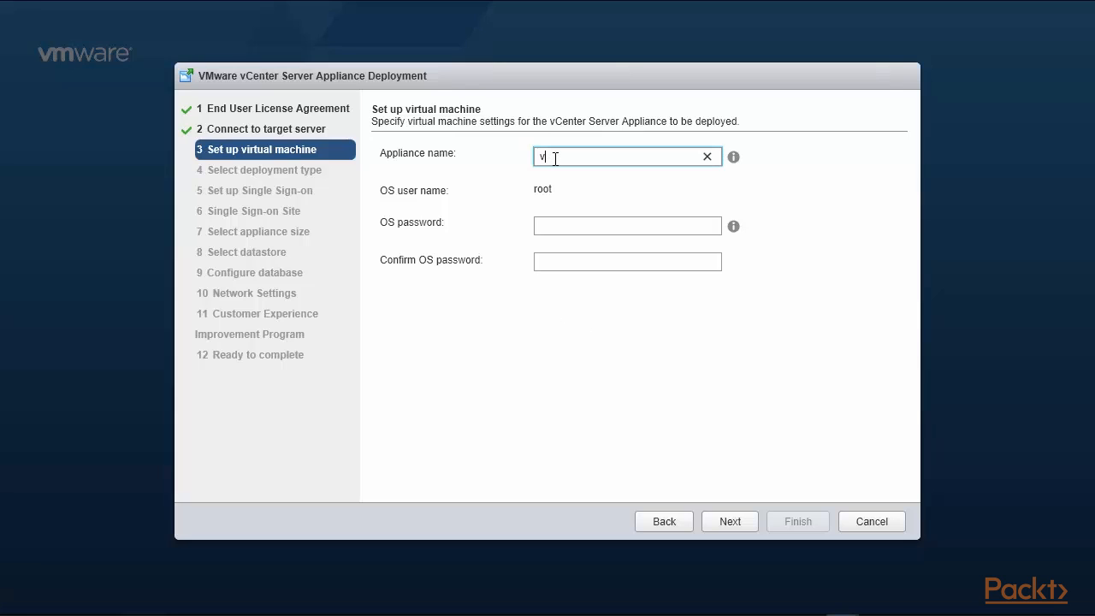
{"action": "type", "text": "Center6-210"}
{"action": "left_click", "coordinate": [562, 225]}
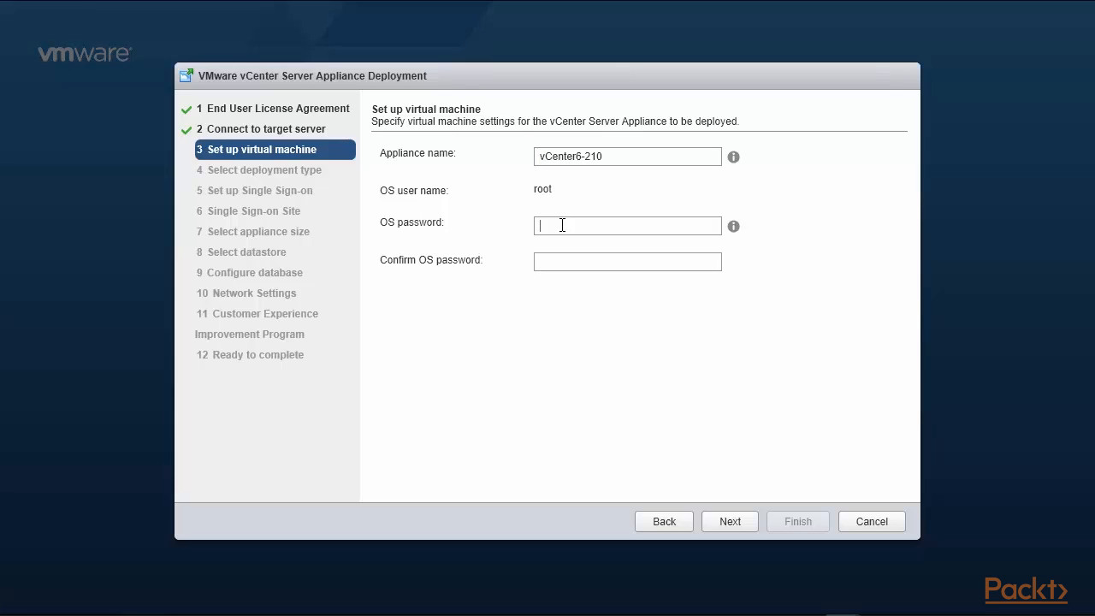
{"action": "type", "text": "V"}
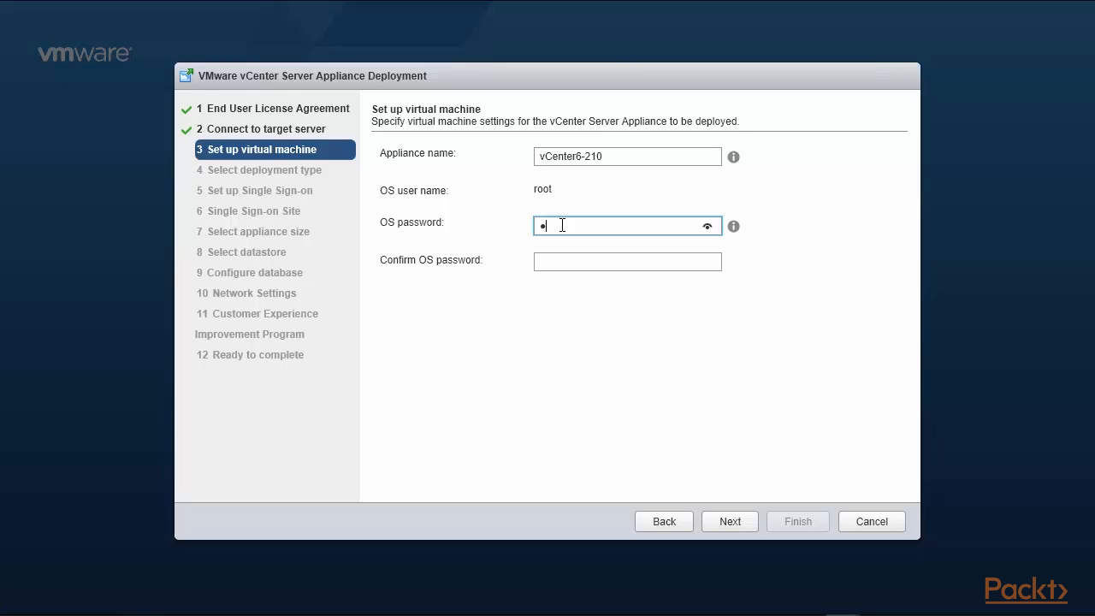
{"action": "type", "text": "Mware1!"}
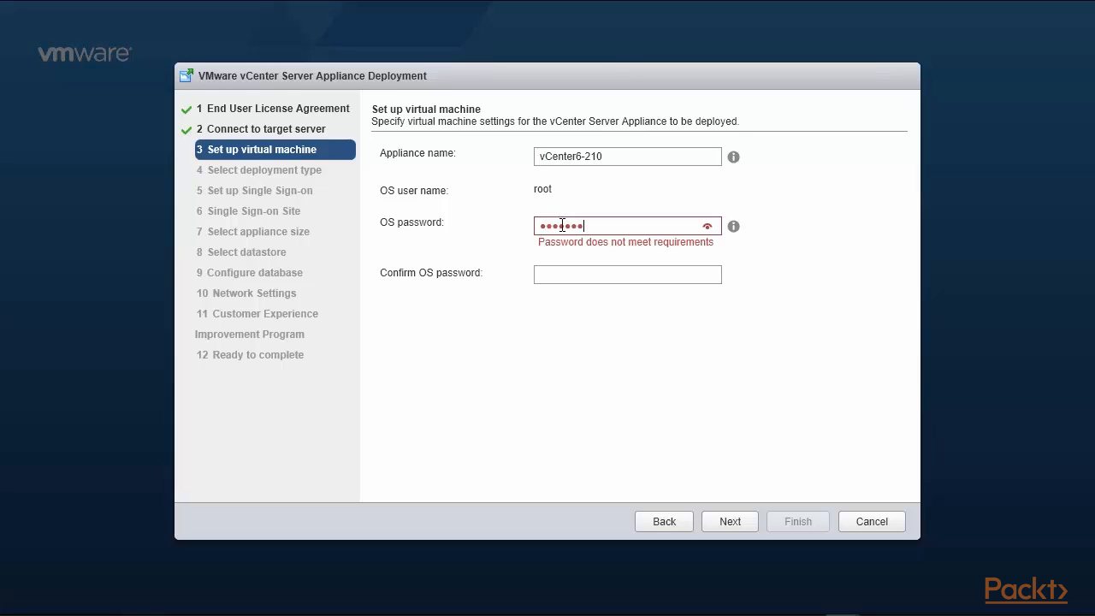
{"action": "key", "text": "Tab"}
{"action": "type", "text": "V"}
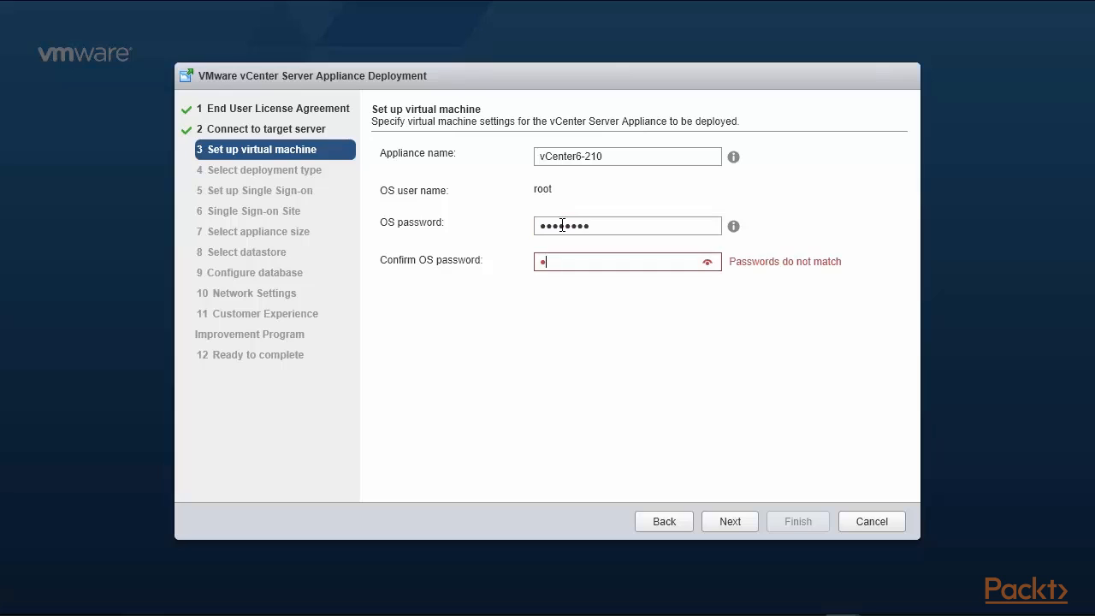
{"action": "type", "text": "Mware1!"}
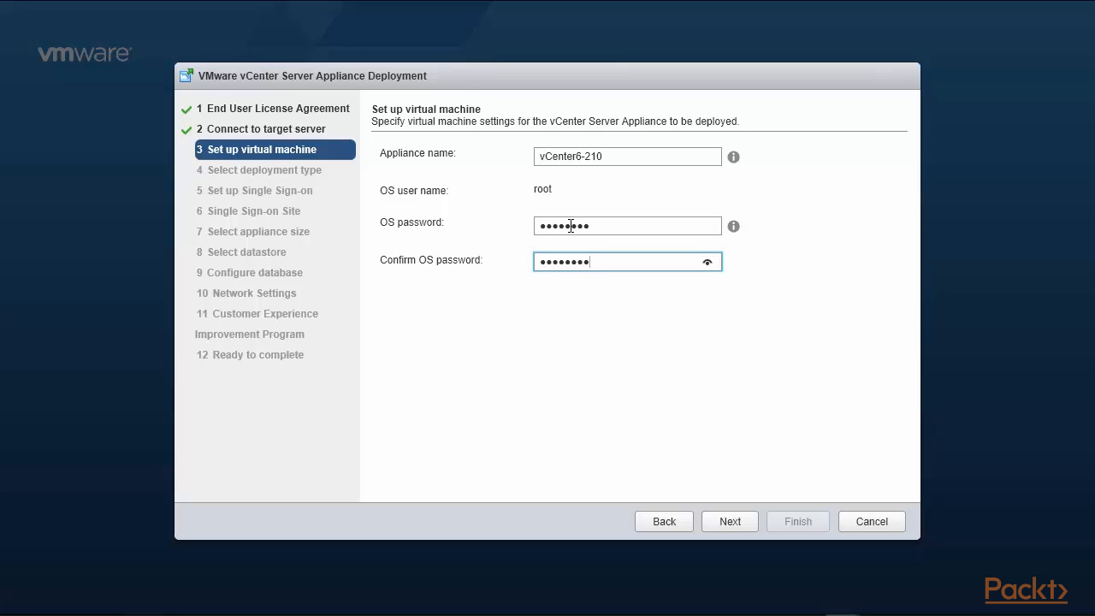
{"action": "left_click", "coordinate": [736, 521]}
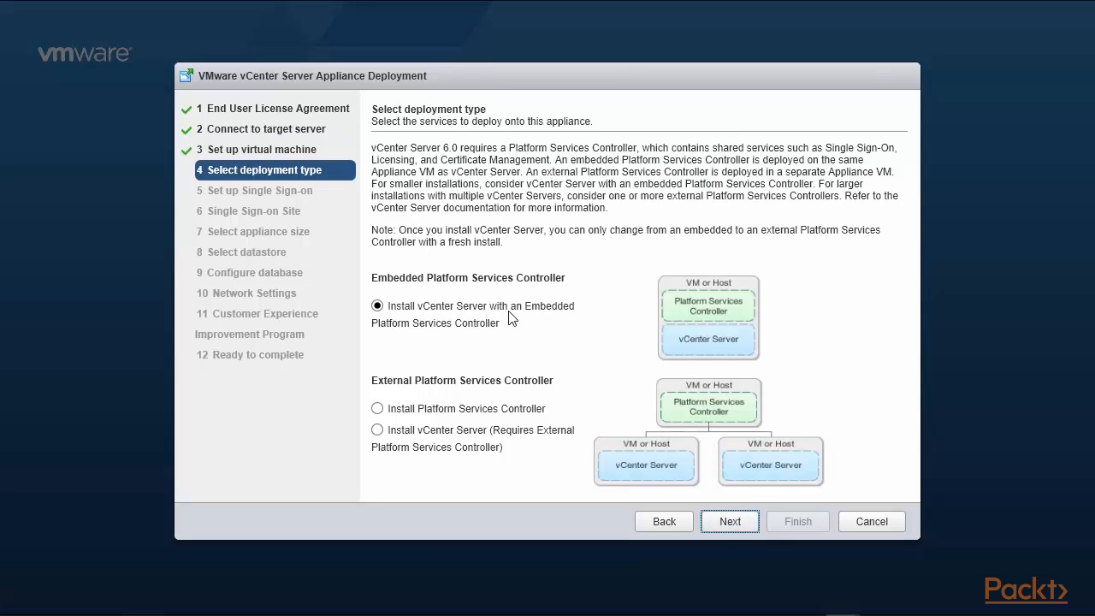
Keep Embedded deployment and join the SSO domain at 192.168.0.220 using the SSO administrator password.
{"action": "left_click", "coordinate": [706, 525]}
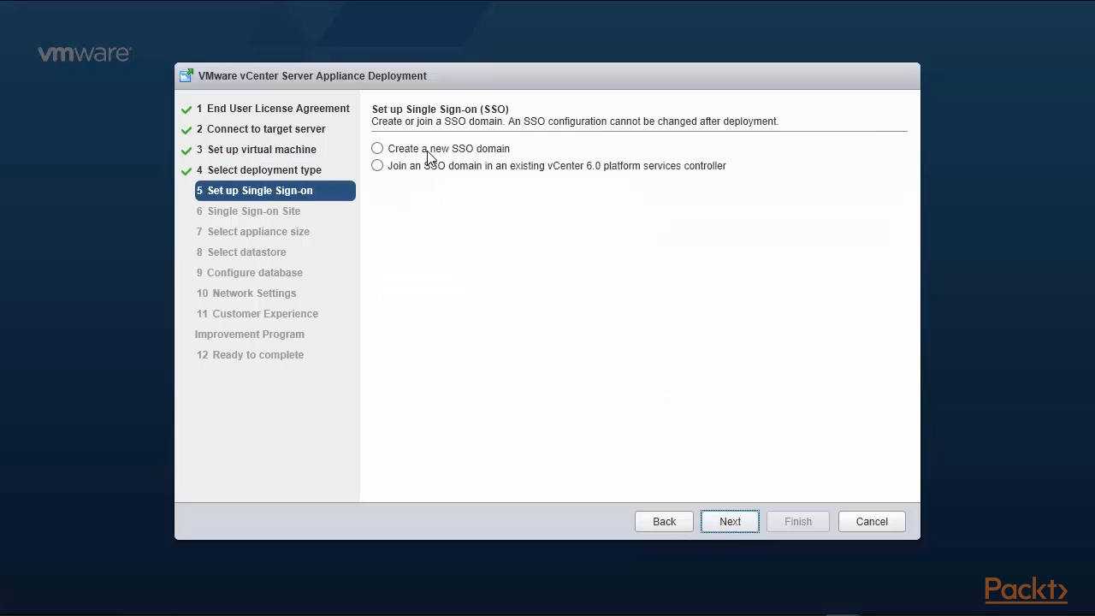
{"action": "left_click", "coordinate": [377, 166]}
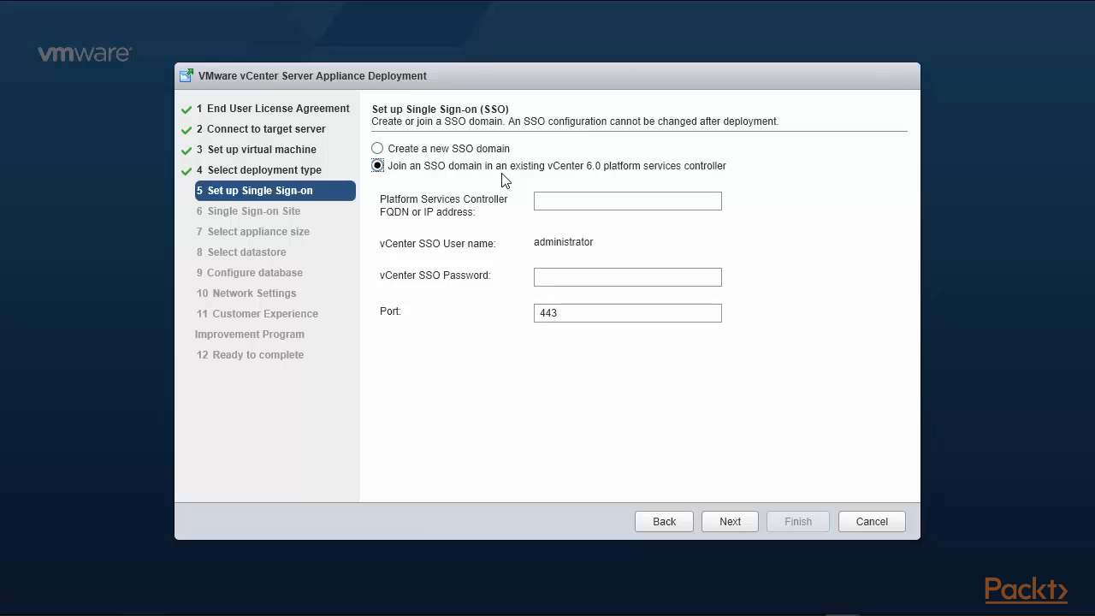
{"action": "left_click", "coordinate": [568, 205]}
{"action": "type", "text": "192"}
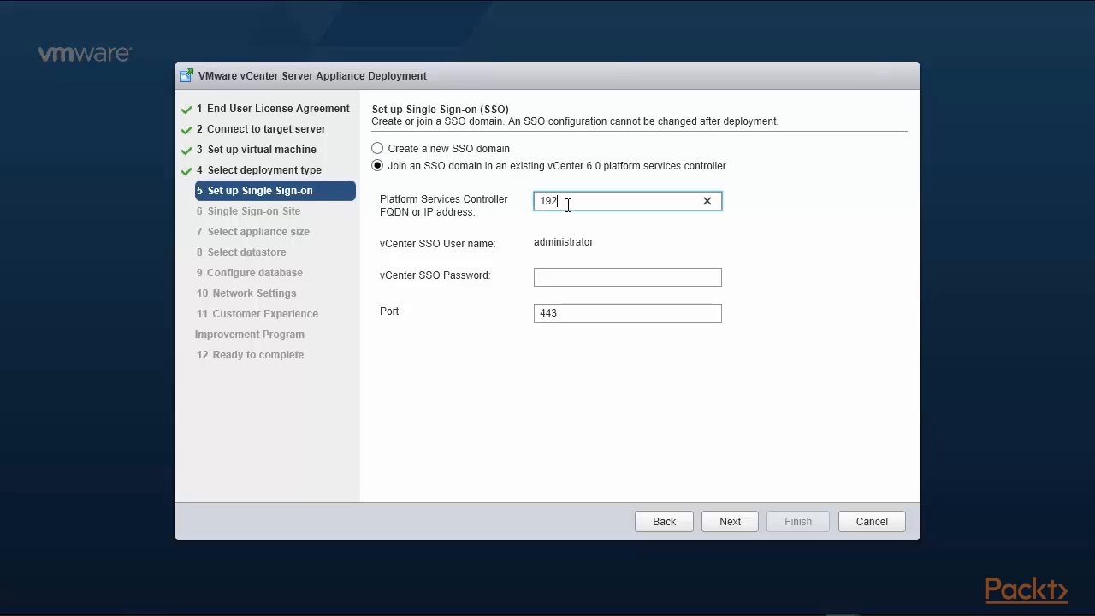
{"action": "type", "text": ".168.0.220"}
{"action": "left_click", "coordinate": [582, 276]}
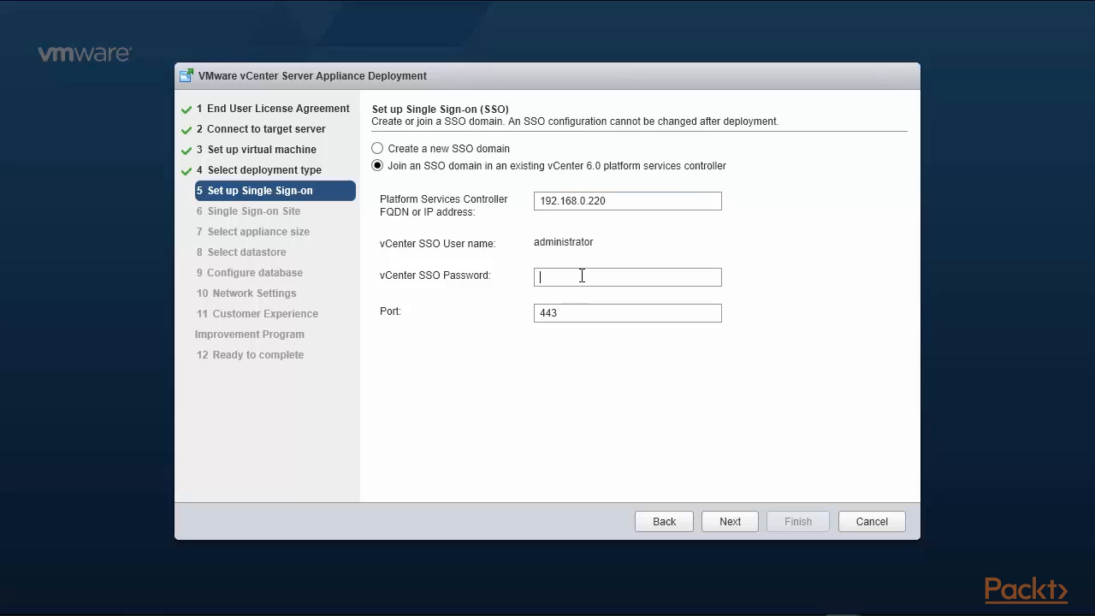
{"action": "type", "text": "****"}
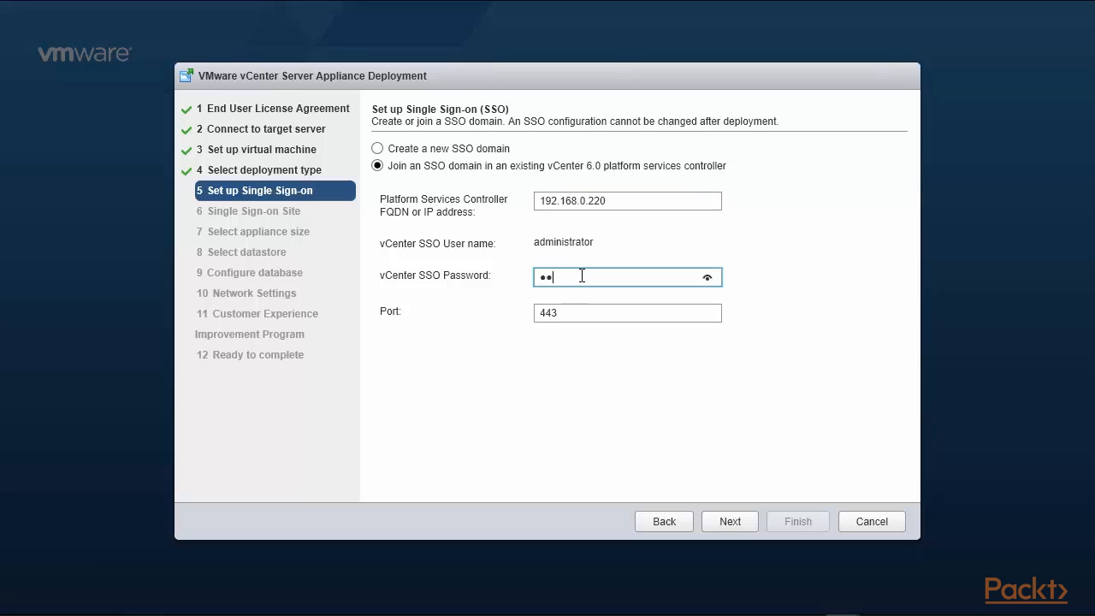
{"action": "type", "text": "****"}
{"action": "left_click", "coordinate": [754, 527]}
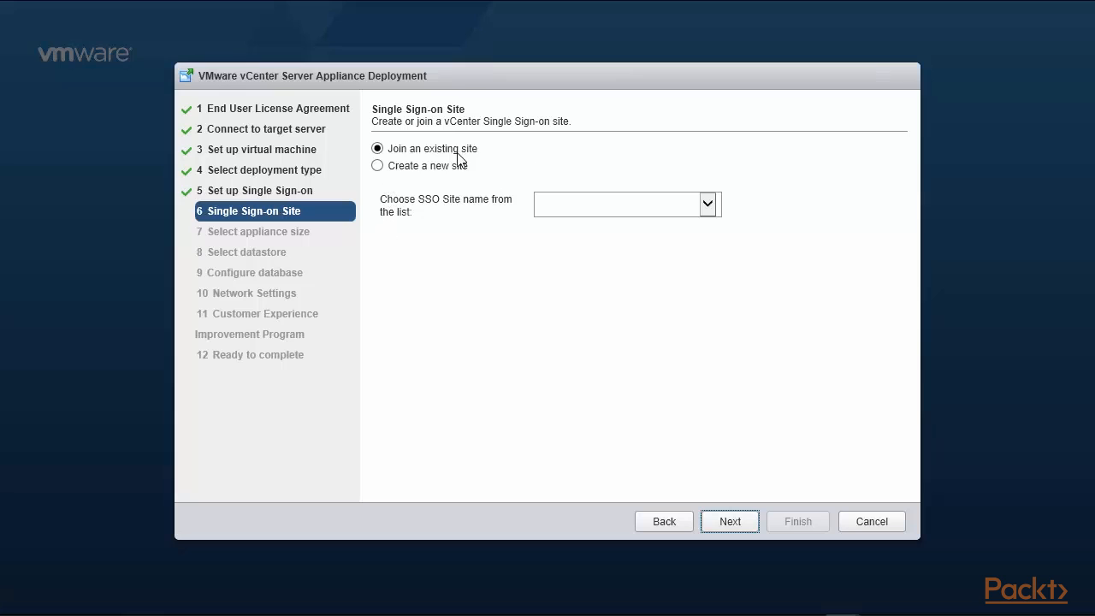
Choose Site-1 as the SSO site and keep the Tiny appliance size.
{"action": "left_click", "coordinate": [716, 209]}
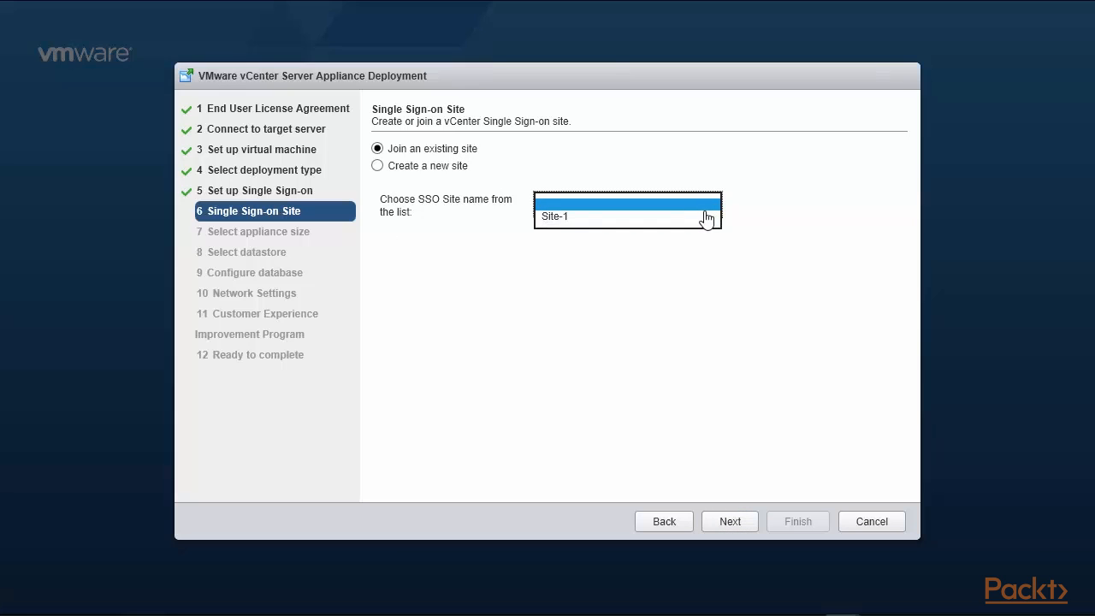
{"action": "left_click", "coordinate": [682, 219]}
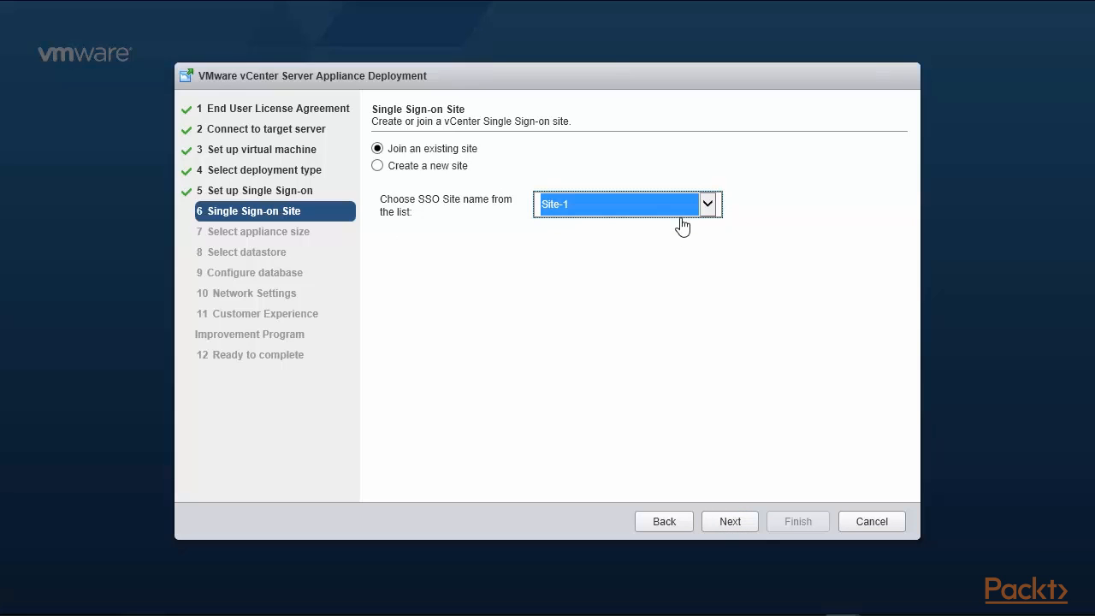
{"action": "left_click", "coordinate": [729, 524]}
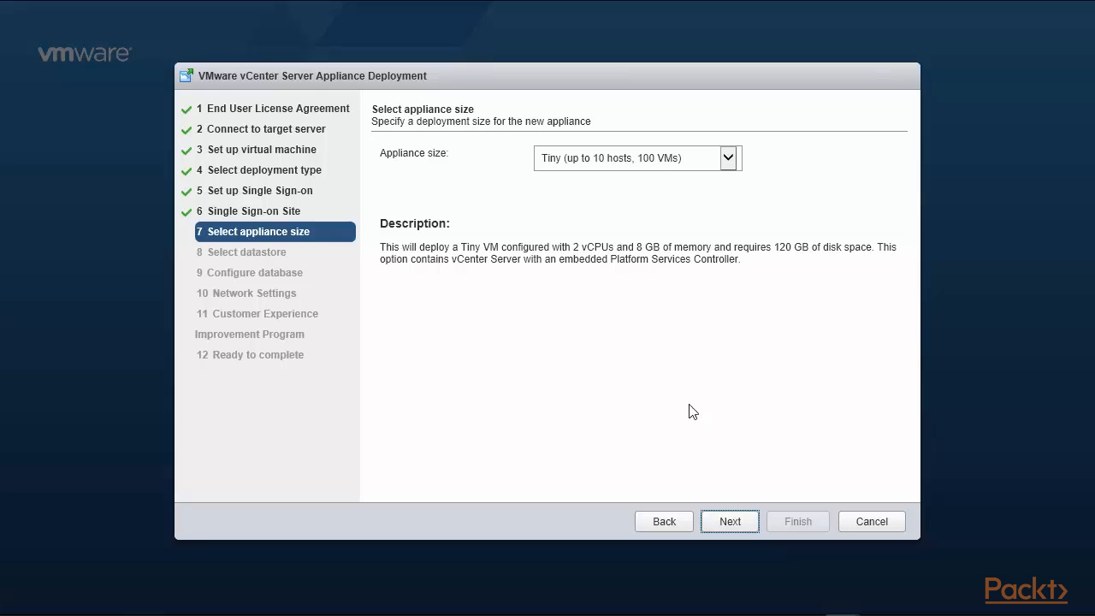
{"action": "left_click", "coordinate": [728, 161]}
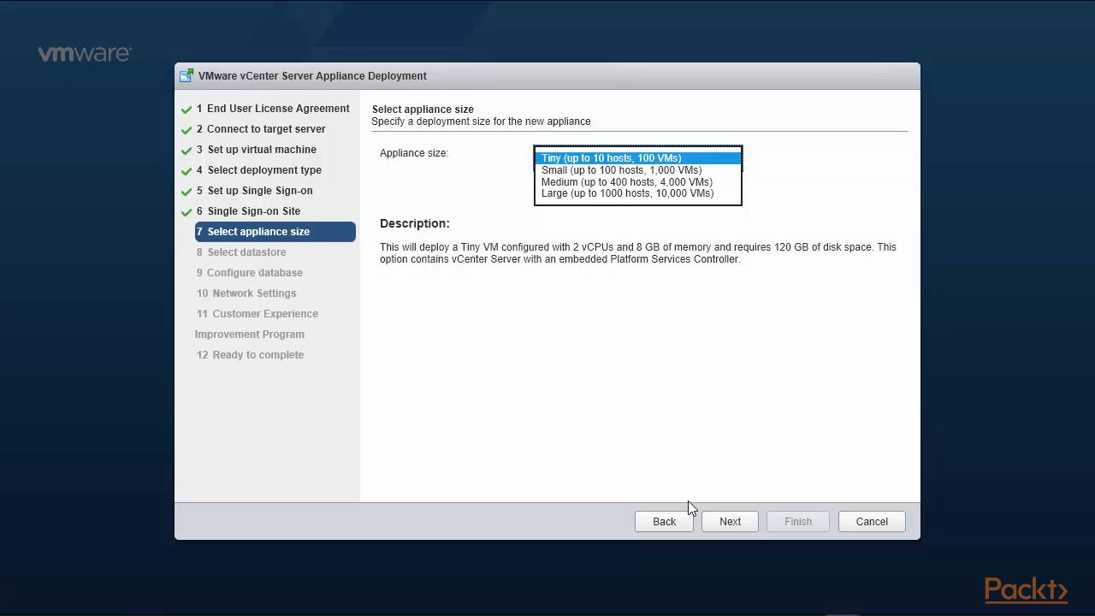
{"action": "left_click", "coordinate": [739, 529]}
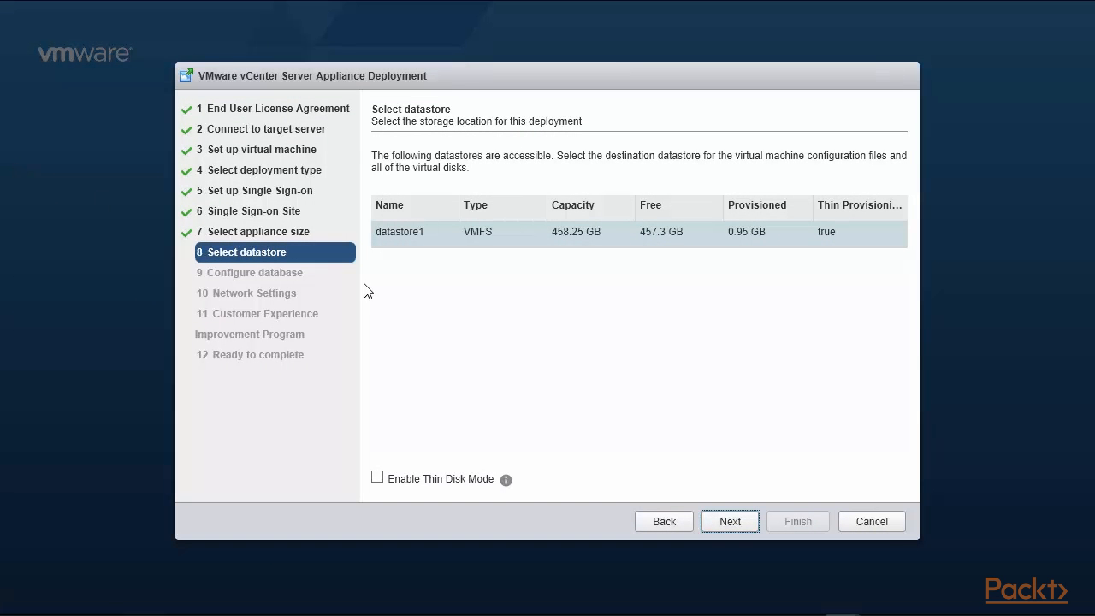
Store the appliance on datastore1 with thin disk mode and keep the embedded PostgreSQL database.
{"action": "left_click", "coordinate": [508, 238]}
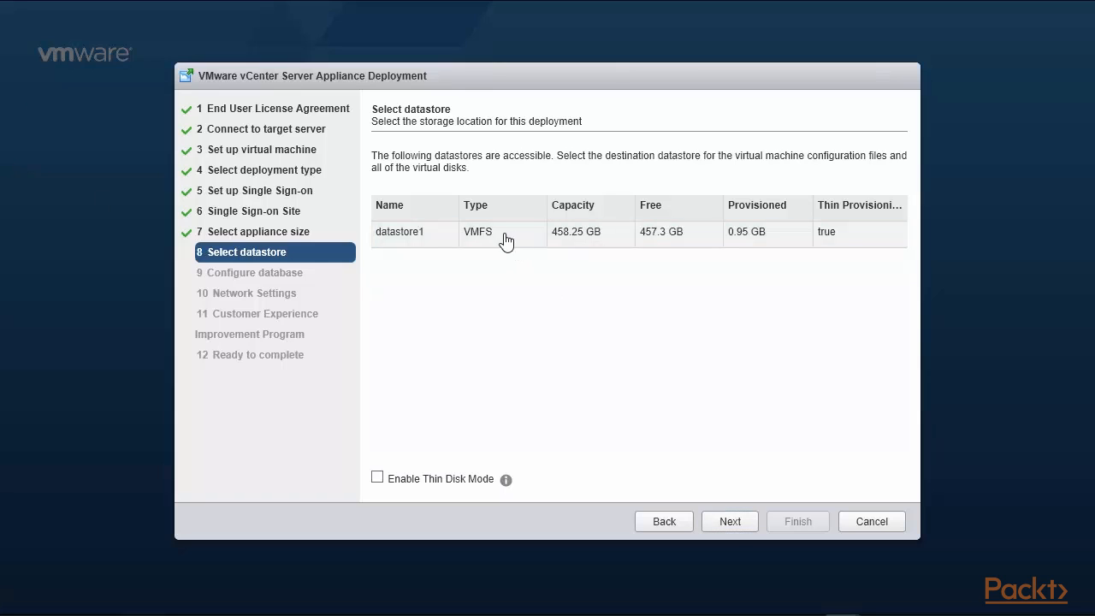
{"action": "left_click", "coordinate": [423, 237]}
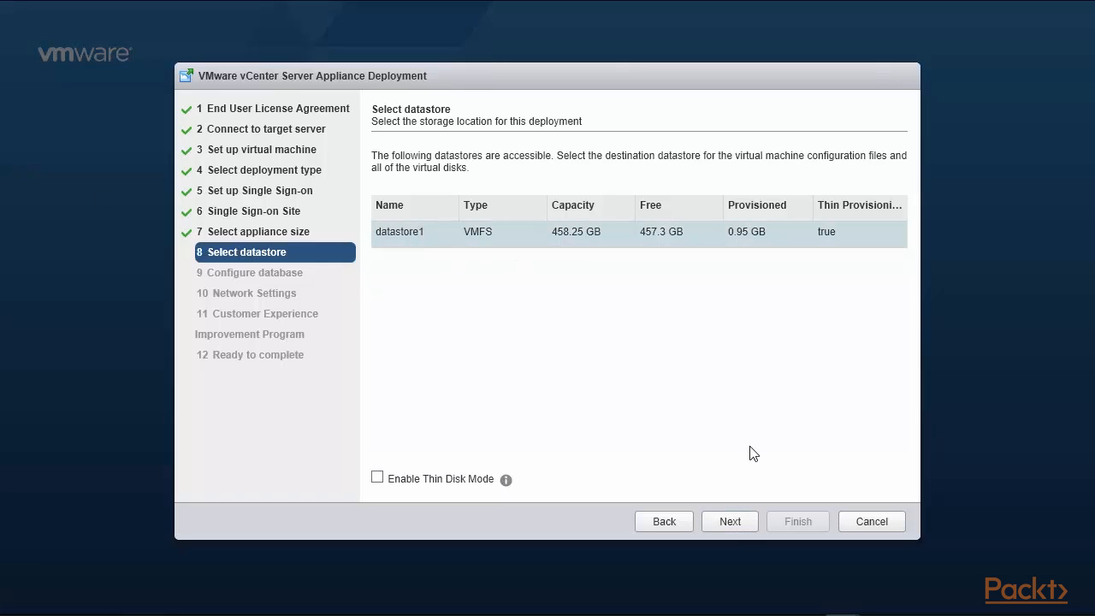
{"action": "left_click", "coordinate": [390, 481]}
{"action": "left_click", "coordinate": [728, 524]}
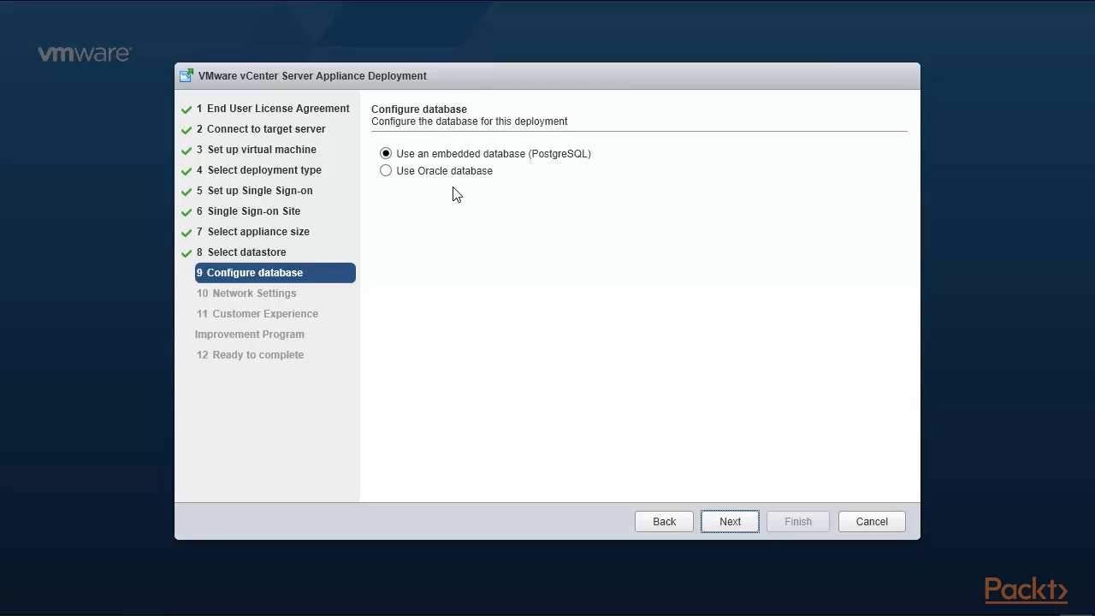
{"action": "left_click", "coordinate": [726, 521]}
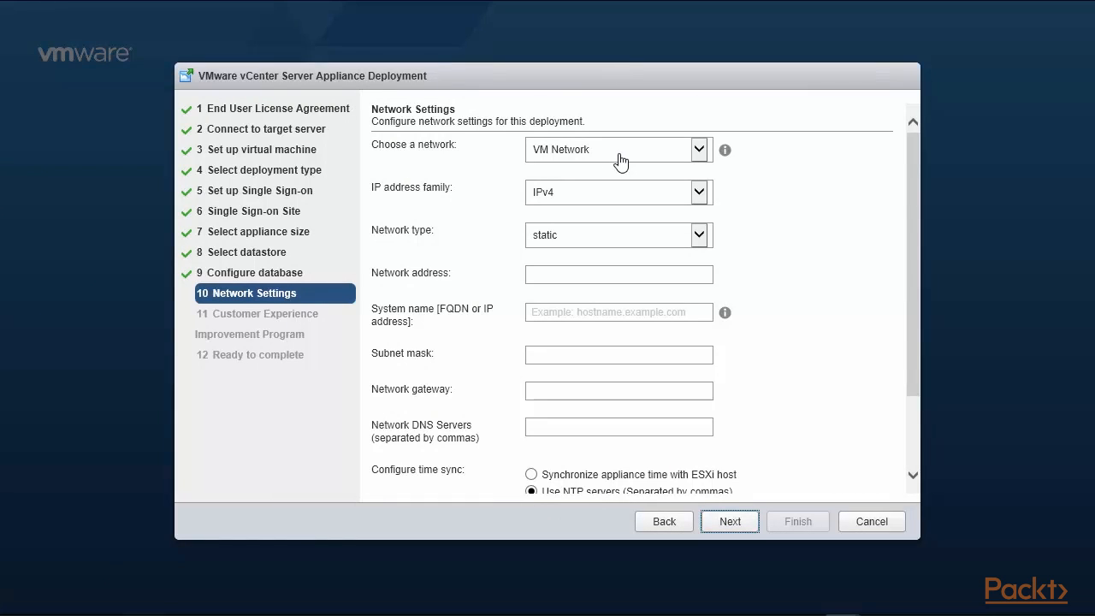
Set network address and system name to 192.168.0.221 with subnet mask 255.255.255.0.
{"action": "left_click", "coordinate": [607, 274]}
{"action": "type", "text": "192.16"}
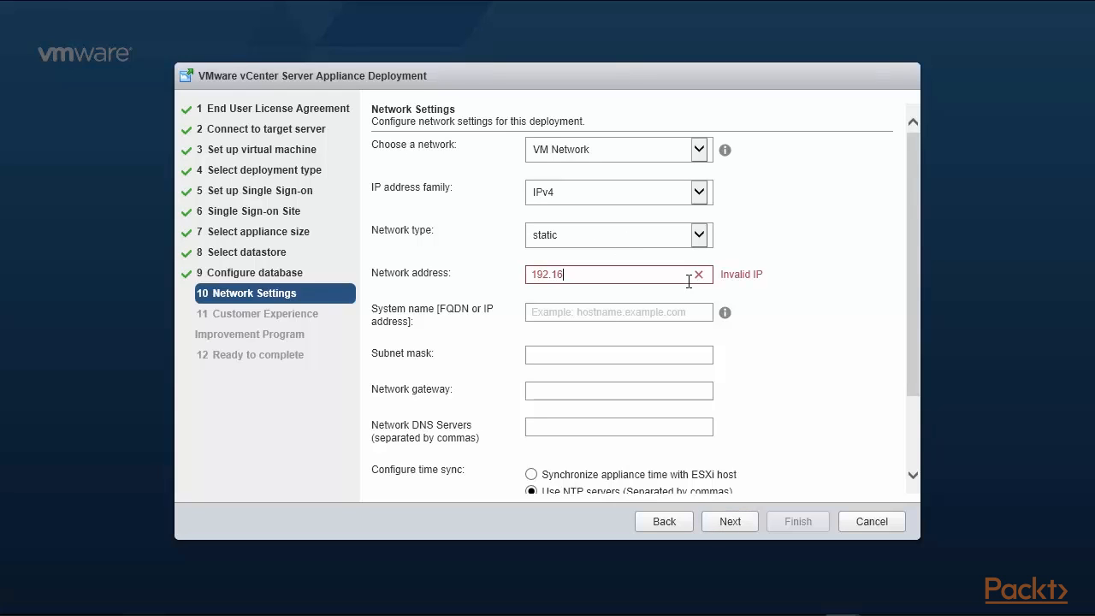
{"action": "type", "text": "8.0.221"}
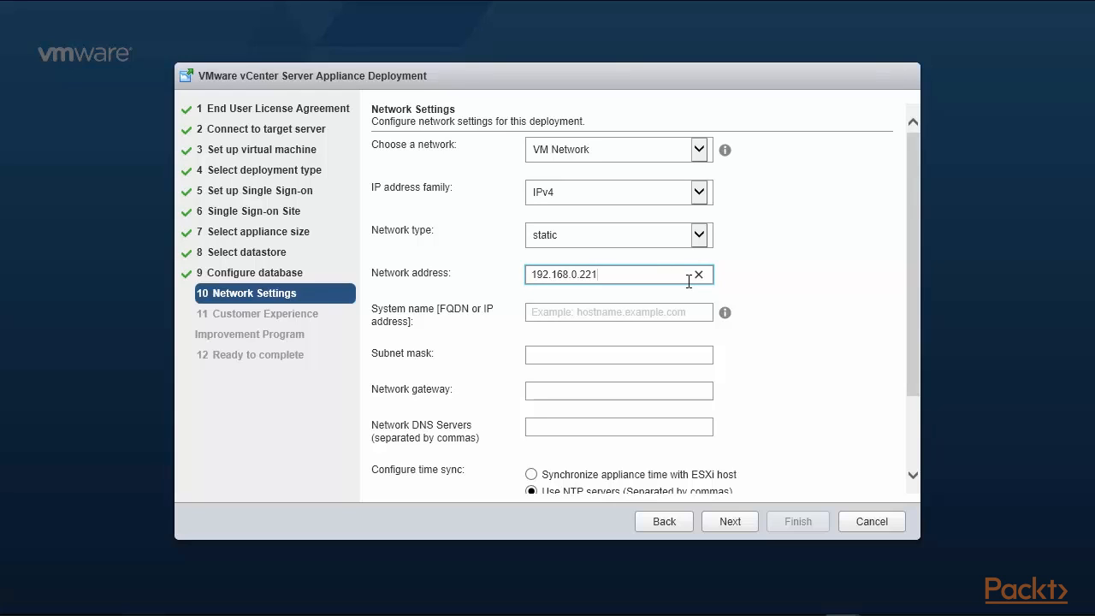
{"action": "left_click", "coordinate": [639, 311]}
{"action": "type", "text": "192"}
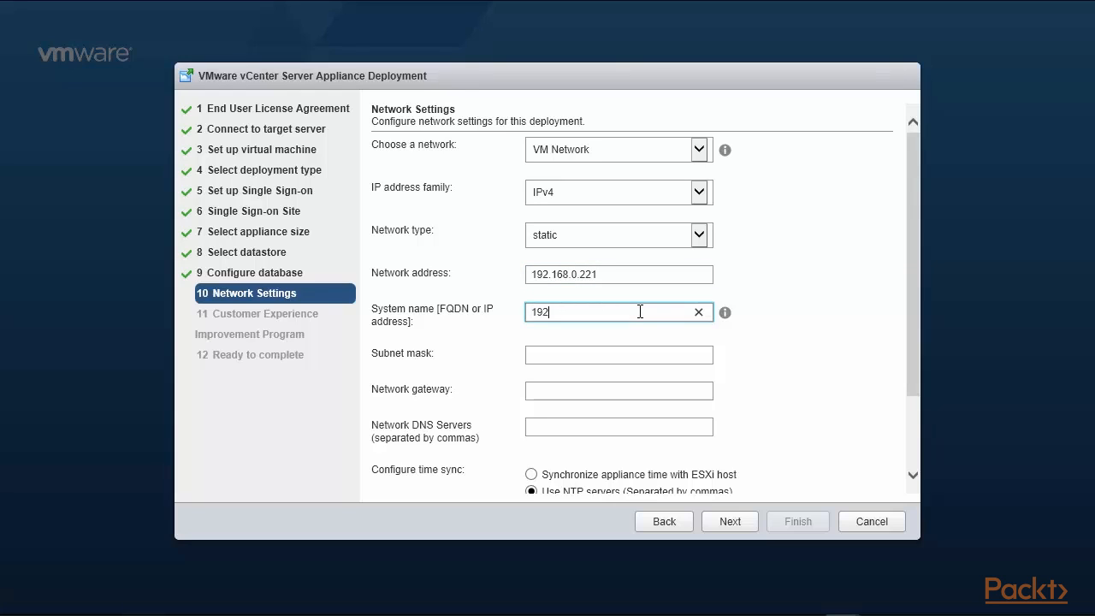
{"action": "type", "text": ".168.0.221"}
{"action": "left_click", "coordinate": [624, 359]}
{"action": "type", "text": "24"}
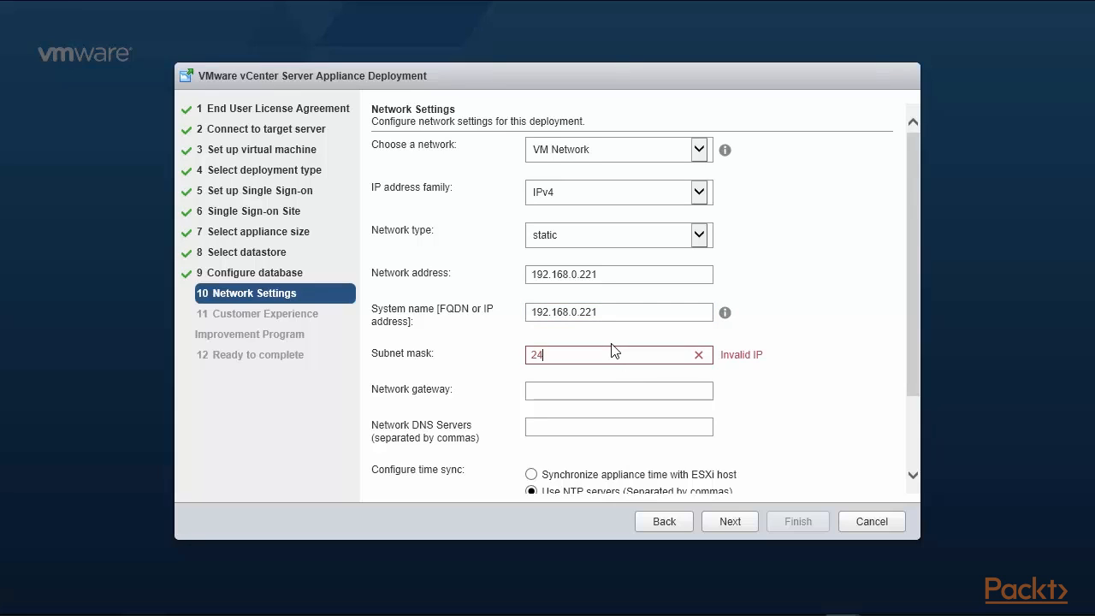
{"action": "key", "text": "BackSpace"}
{"action": "key", "text": "BackSpace"}
{"action": "type", "text": "255.255.255.0"}
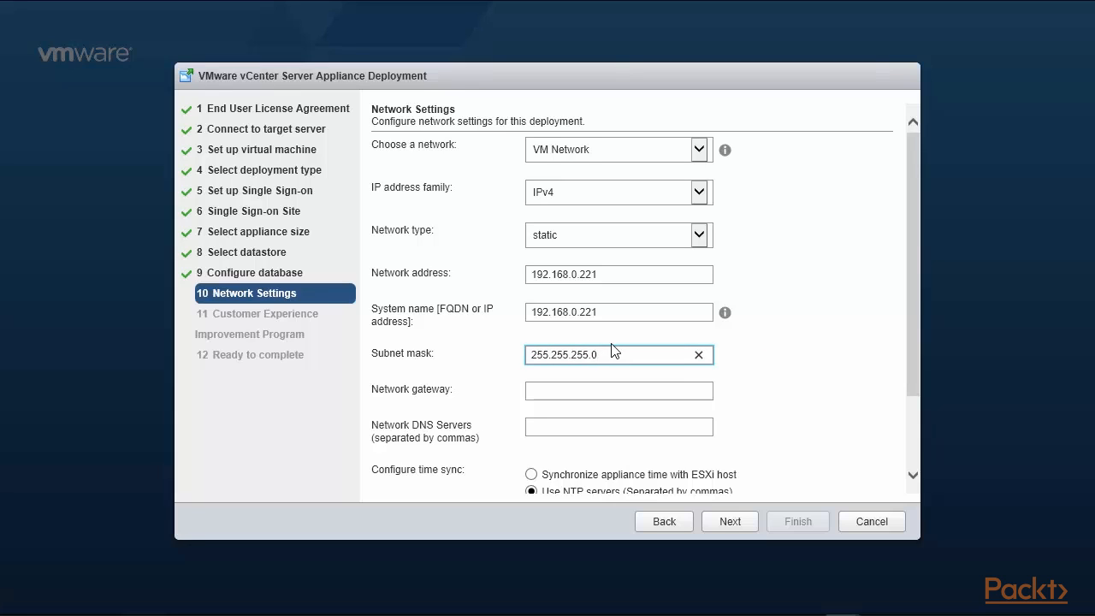
Set gateway 192.168.0.1, DNS 192.168.0.1,8.8.8.8,8.8.4.4, NTP 0/1.us.pool.ntp.org, and enable SSH.
{"action": "left_click", "coordinate": [569, 390]}
{"action": "type", "text": "192.1"}
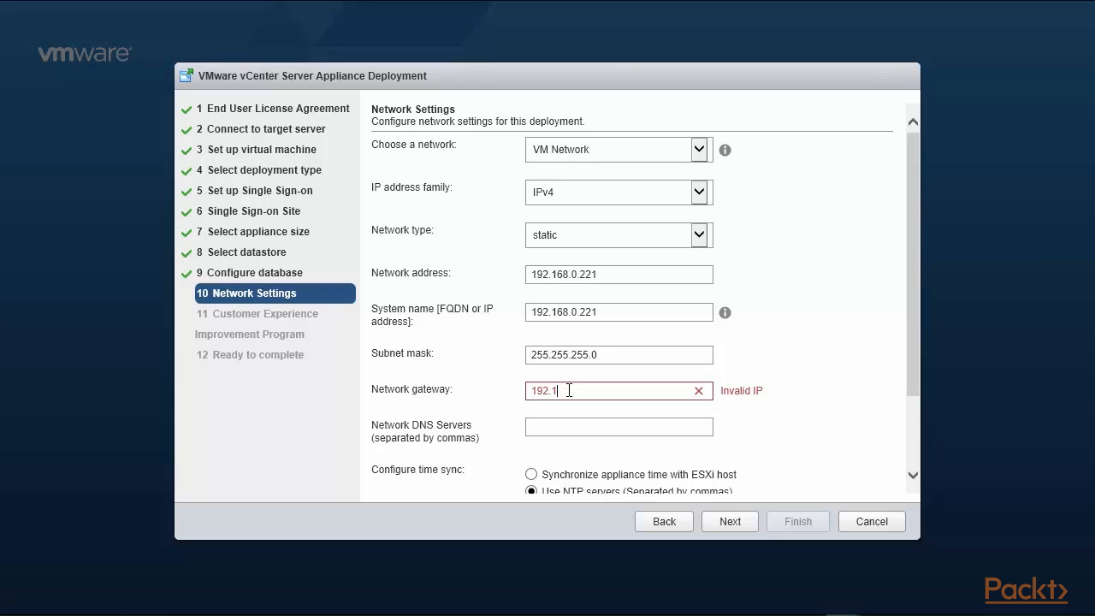
{"action": "type", "text": "68.0.1"}
{"action": "left_click", "coordinate": [555, 429]}
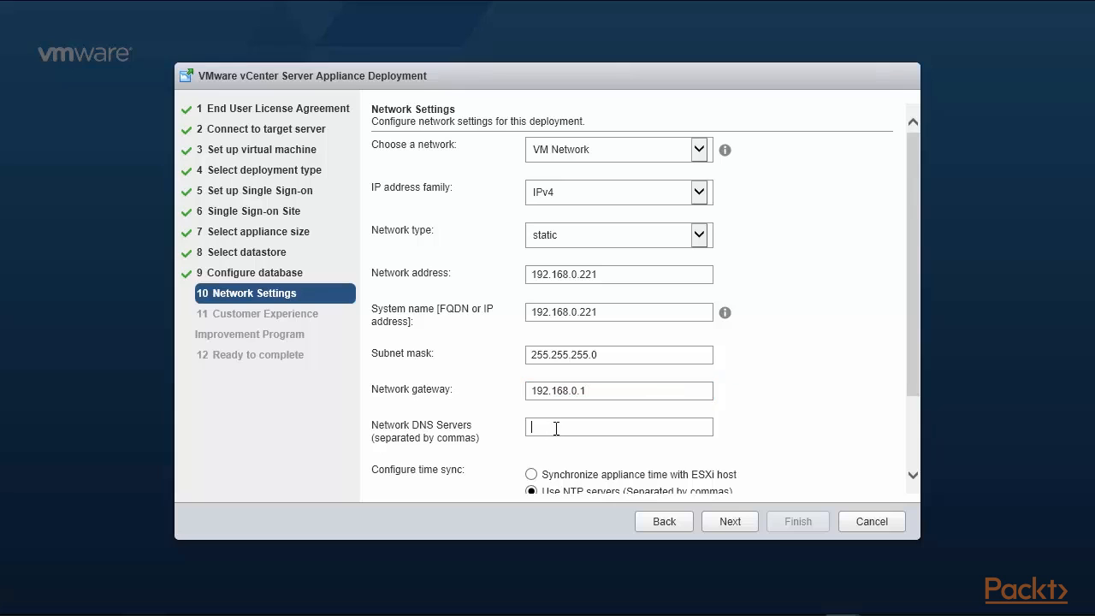
{"action": "type", "text": "1"}
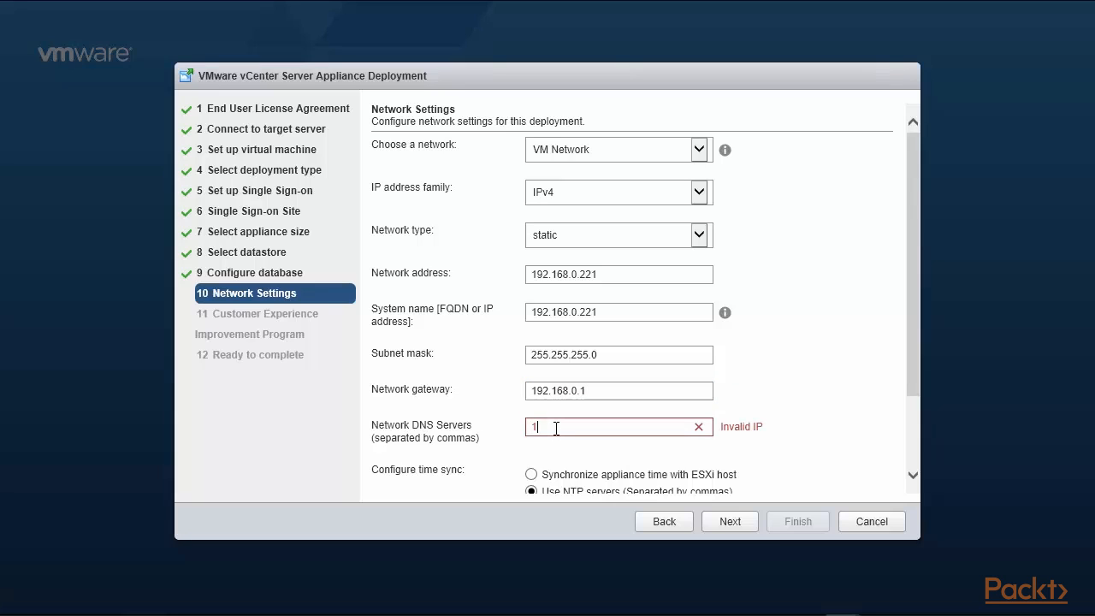
{"action": "type", "text": "92.168.0.1"}
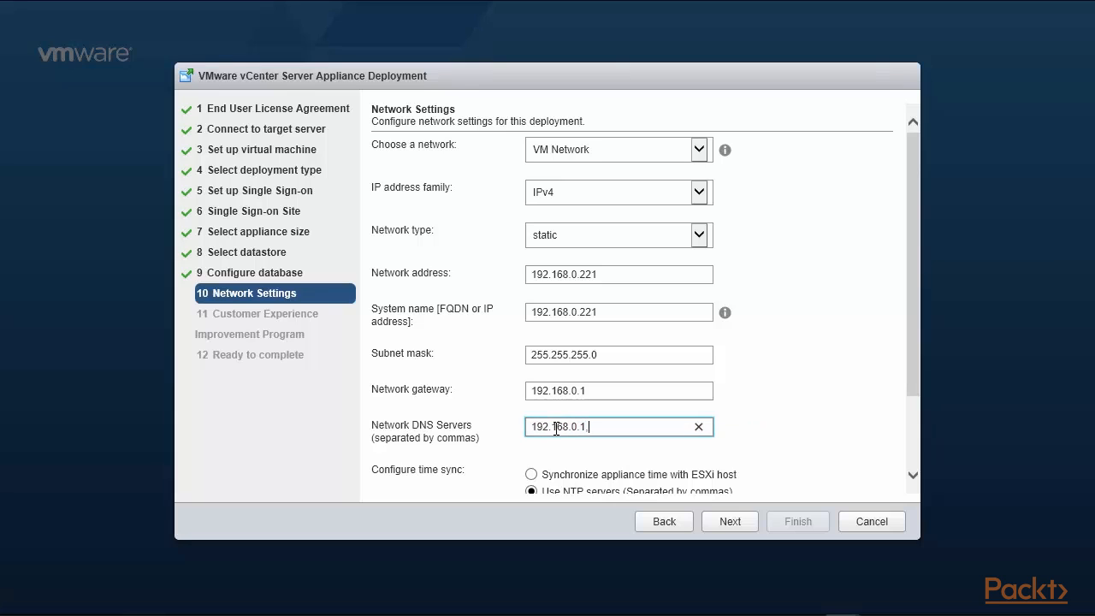
{"action": "type", "text": ",8."}
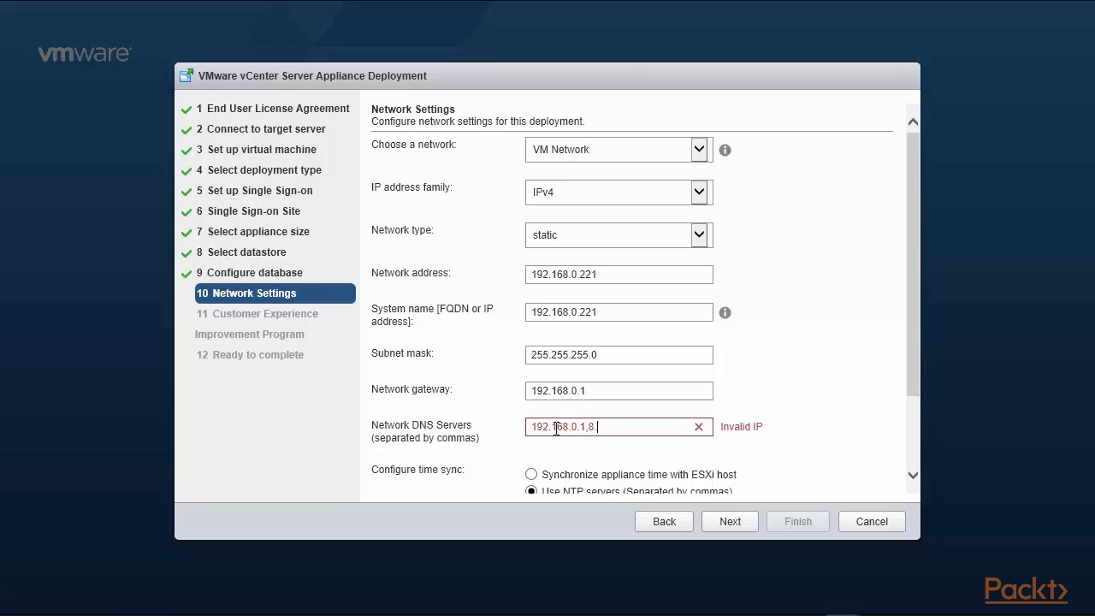
{"action": "type", "text": "8.8.8,8.8.4.4"}
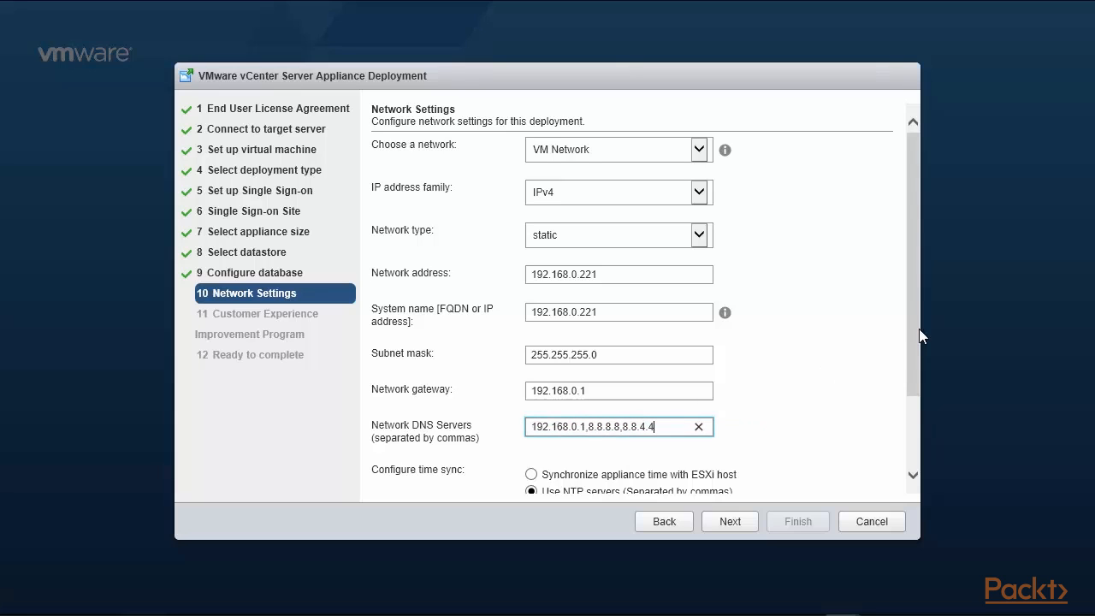
{"action": "left_click_drag", "start_coordinate": [919, 337], "coordinate": [918, 417]}
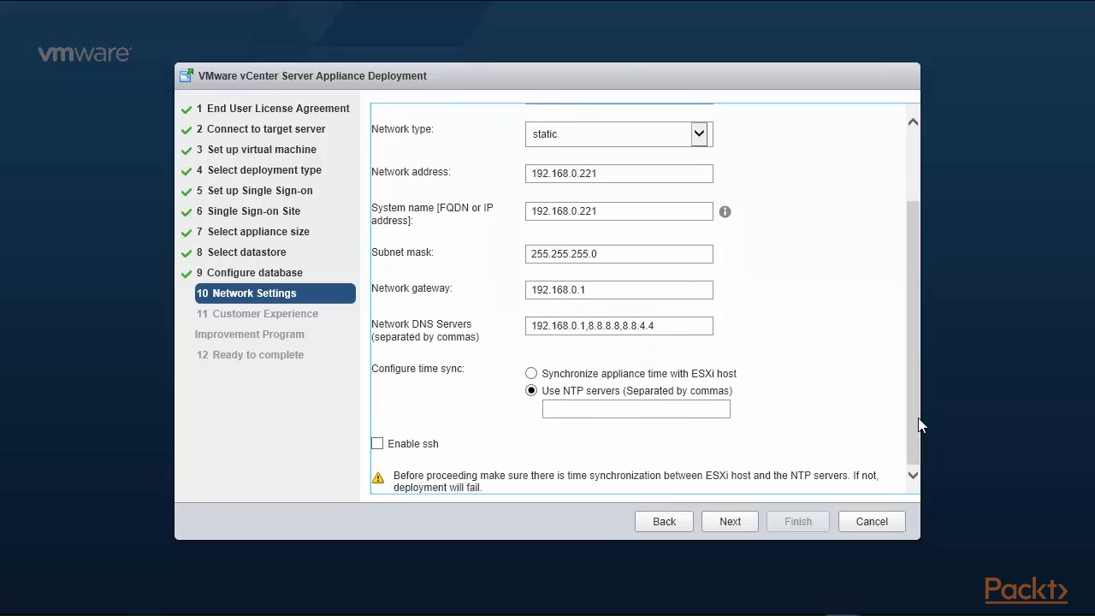
{"action": "left_click", "coordinate": [594, 408]}
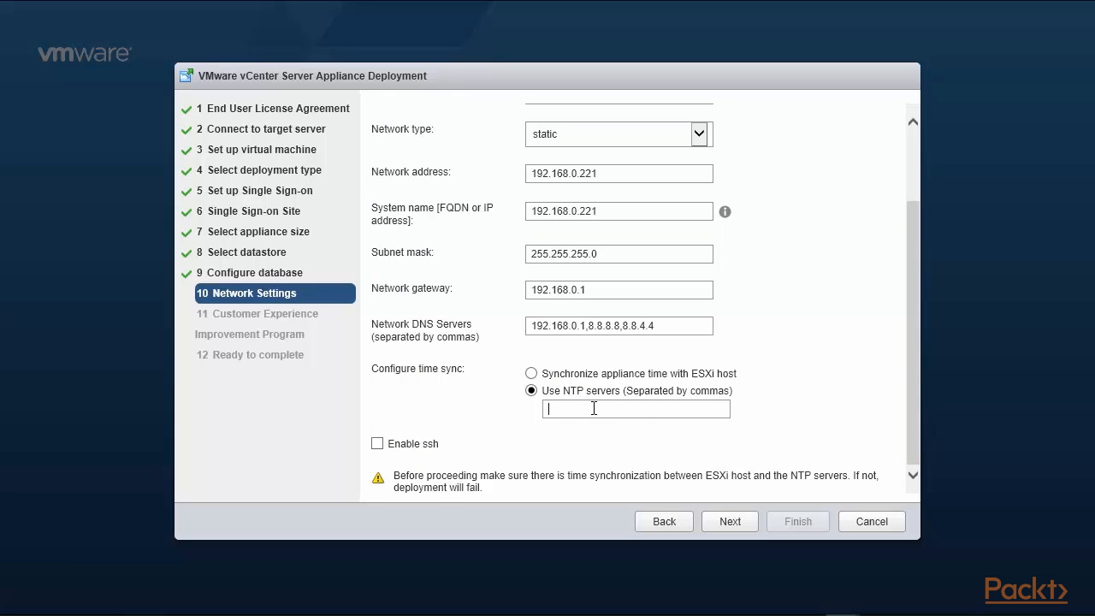
{"action": "type", "text": "0"}
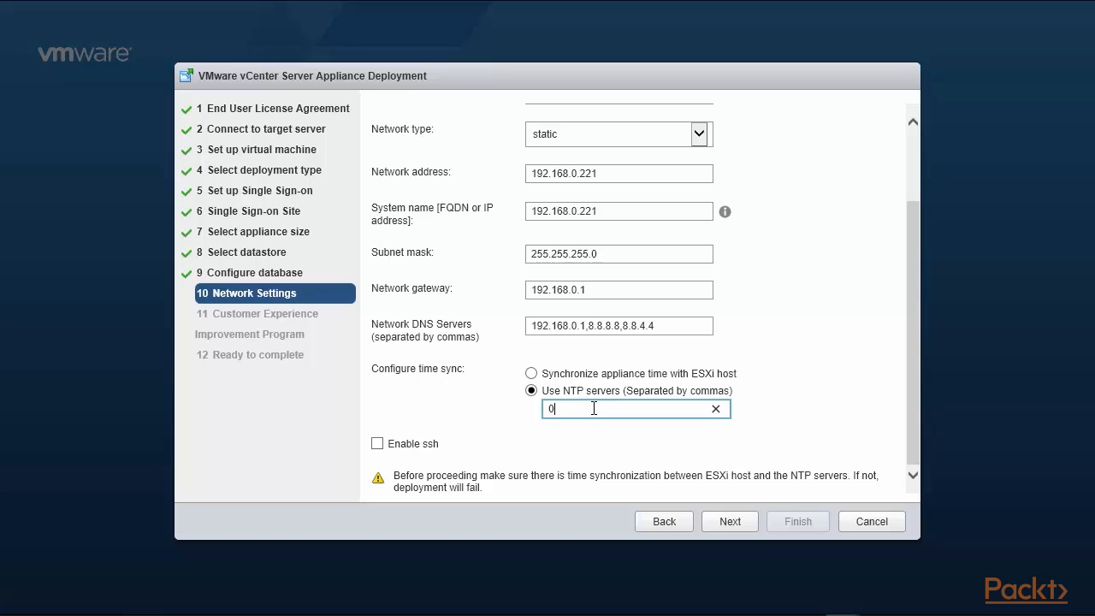
{"action": "type", "text": ".us.pool.ntp.org,1.us.pool.ntp.org"}
{"action": "left_click", "coordinate": [377, 443]}
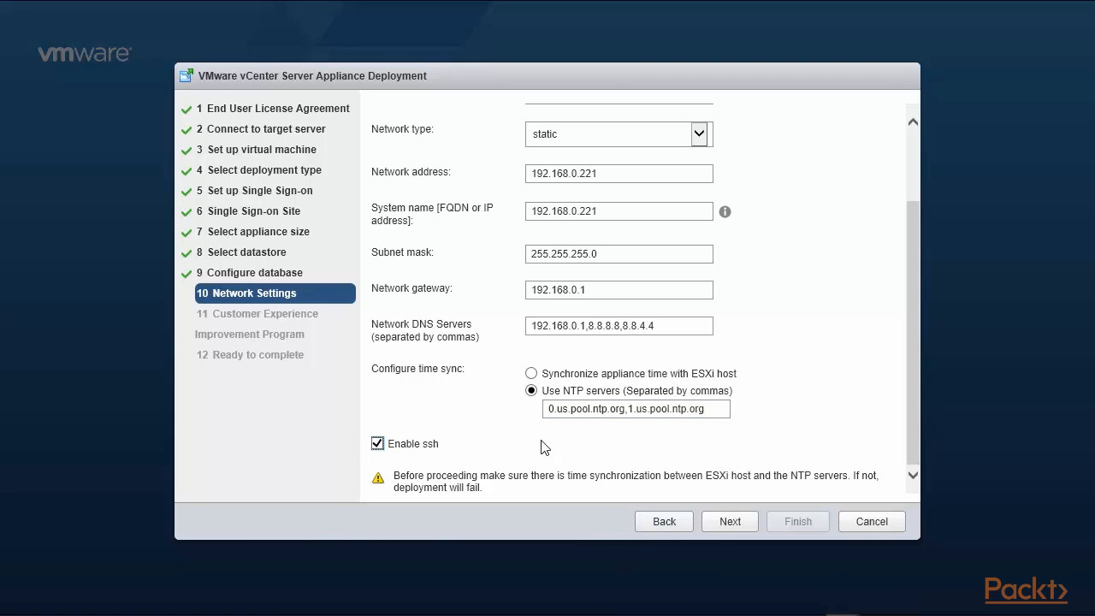
{"action": "left_click", "coordinate": [917, 429]}
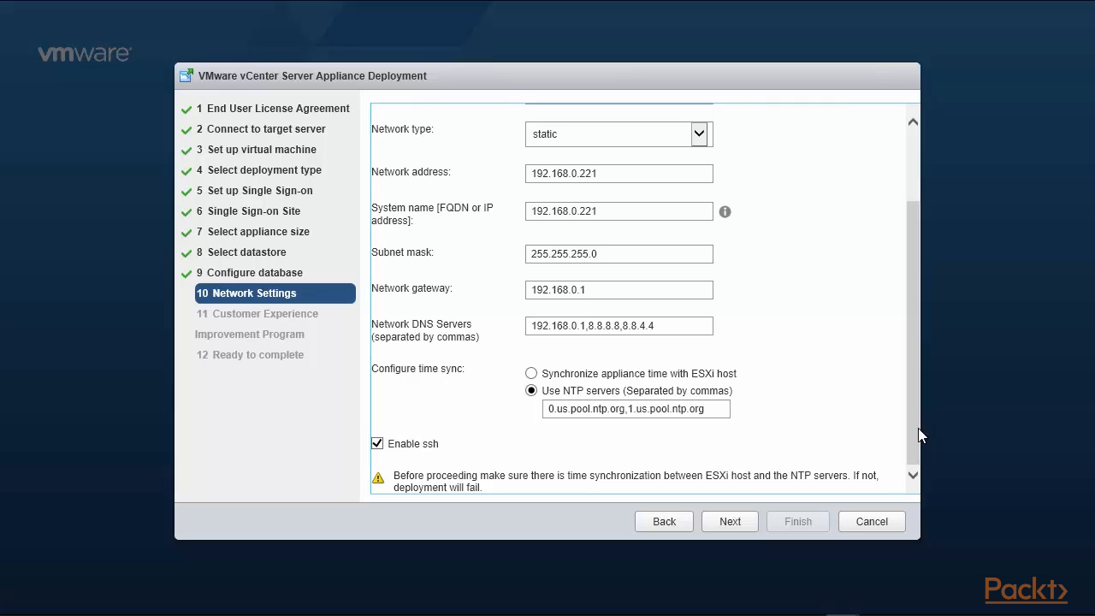
{"action": "left_click", "coordinate": [730, 524]}
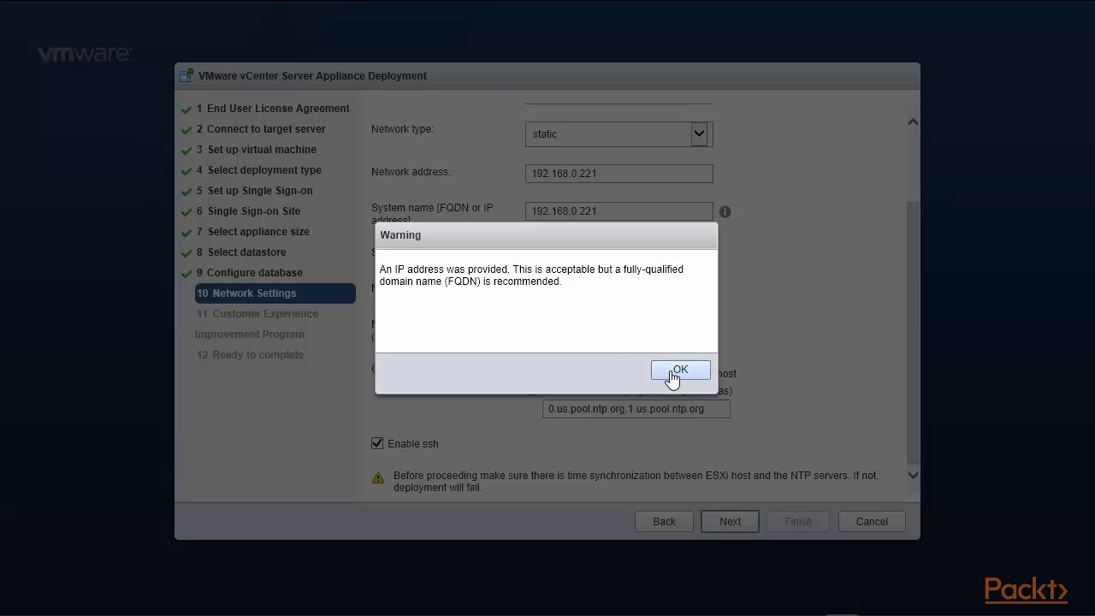
Accept the IP-address FQDN warning and opt out of CEIP to reach Ready to complete.
{"action": "left_click", "coordinate": [672, 373]}
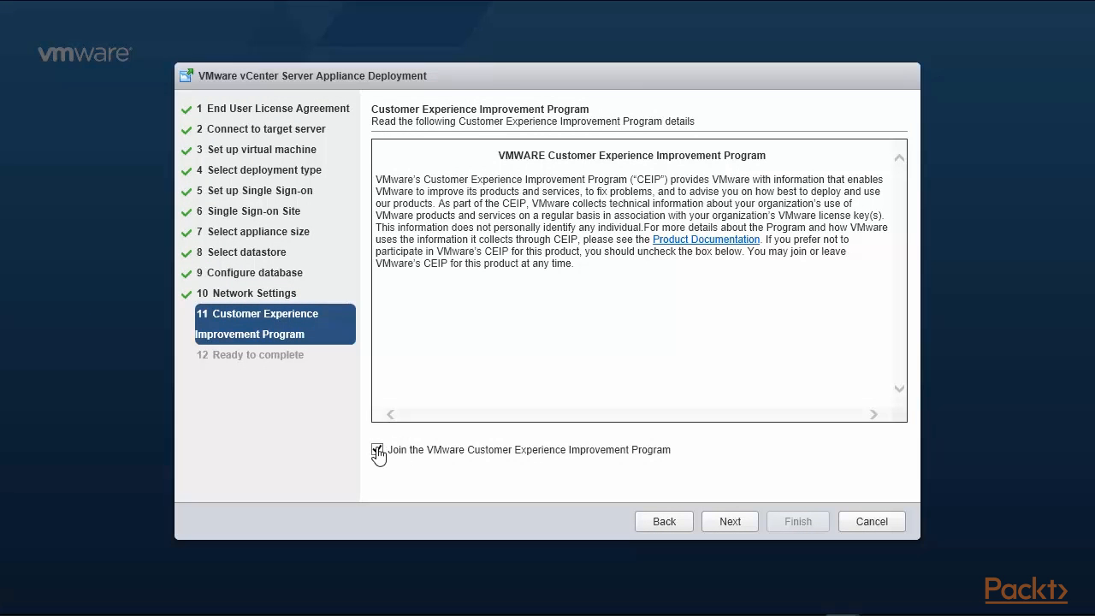
{"action": "left_click", "coordinate": [377, 449]}
{"action": "left_click", "coordinate": [753, 523]}
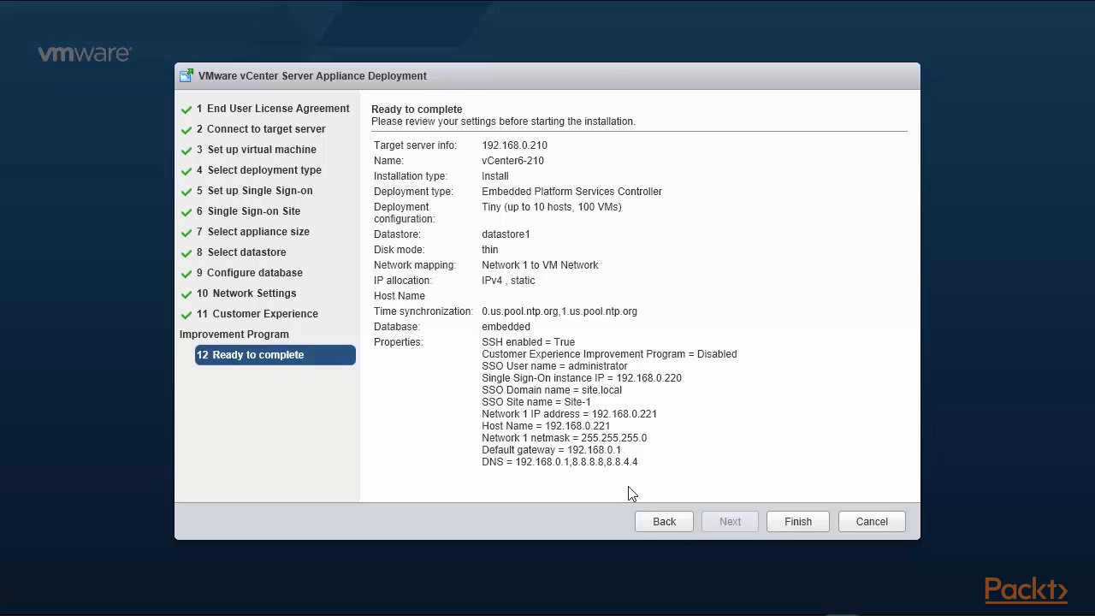
Finish the wizard and let the vCenter Server Appliance installation run to completion.
{"action": "left_click", "coordinate": [789, 525]}
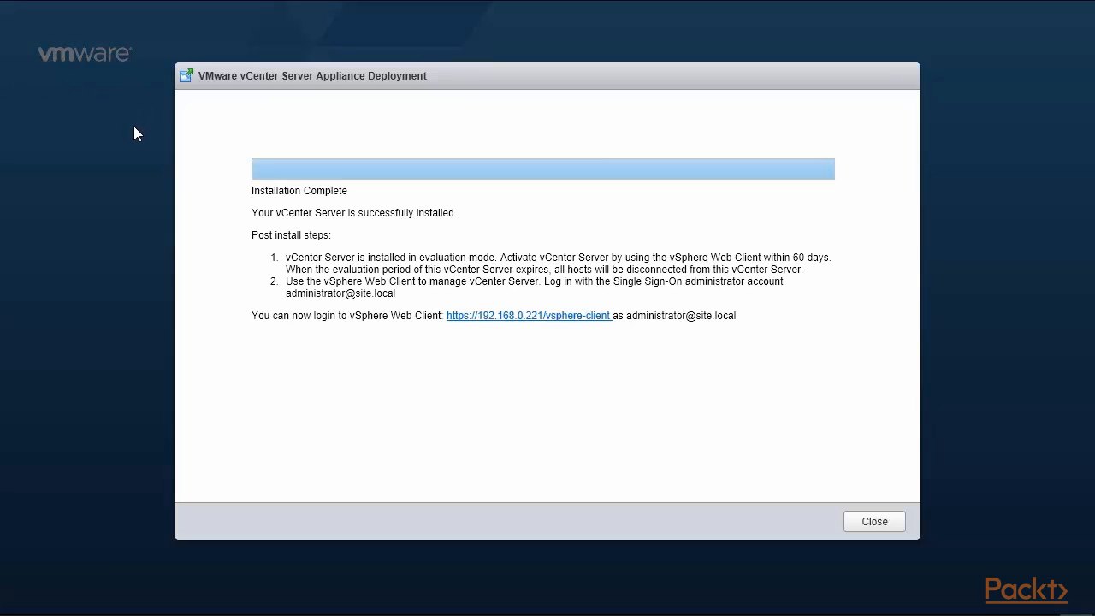
{"action": "left_click_drag", "start_coordinate": [251, 214], "coordinate": [454, 213]}
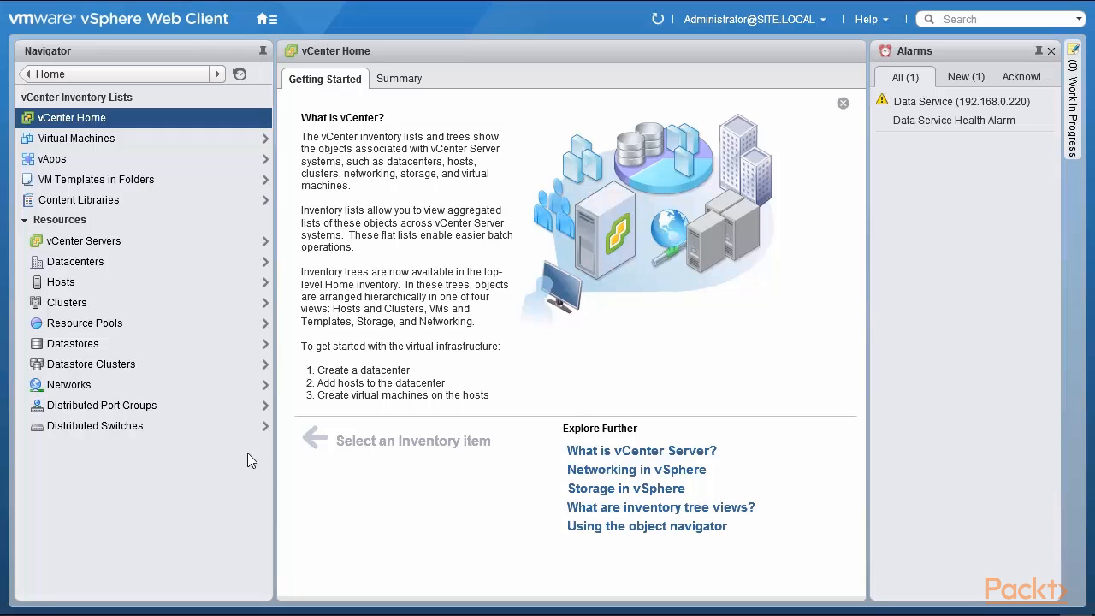
{"action": "left_click", "coordinate": [121, 249]}
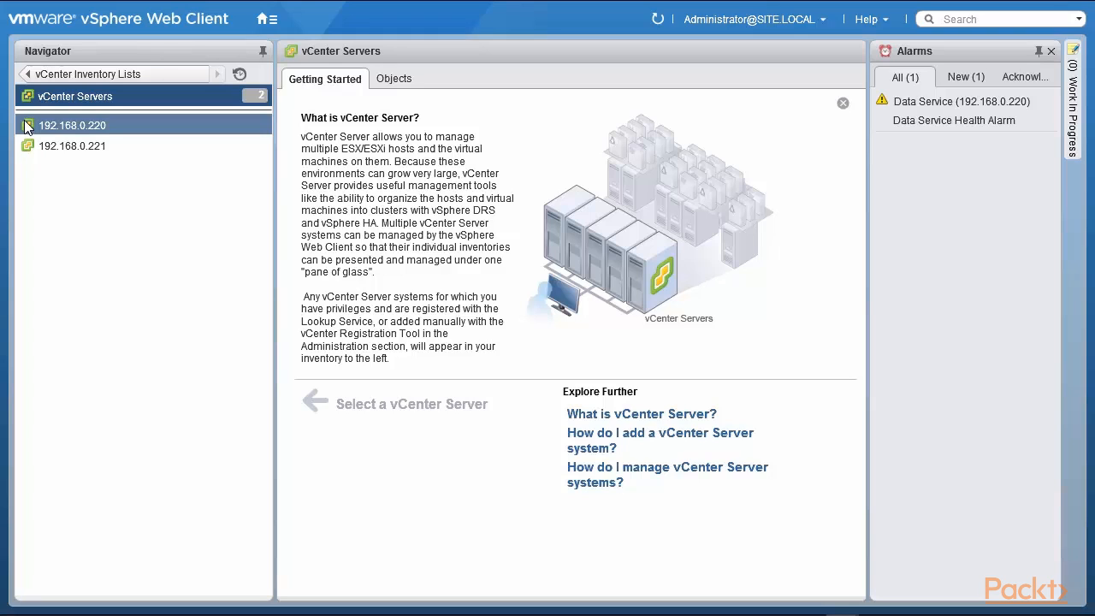
{"action": "left_click", "coordinate": [72, 128]}
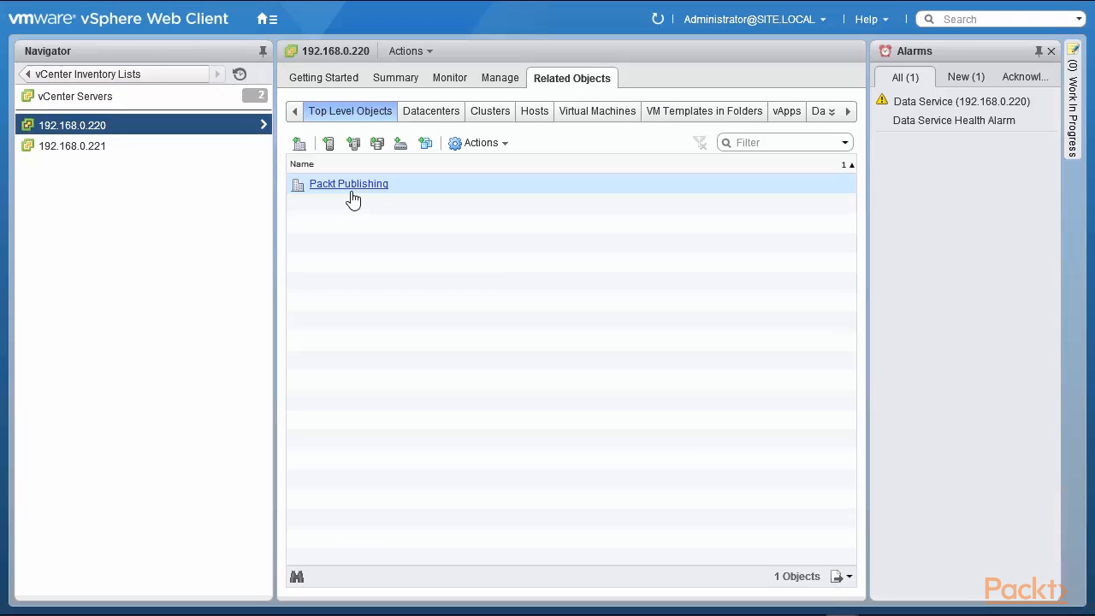
{"action": "left_click", "coordinate": [85, 150]}
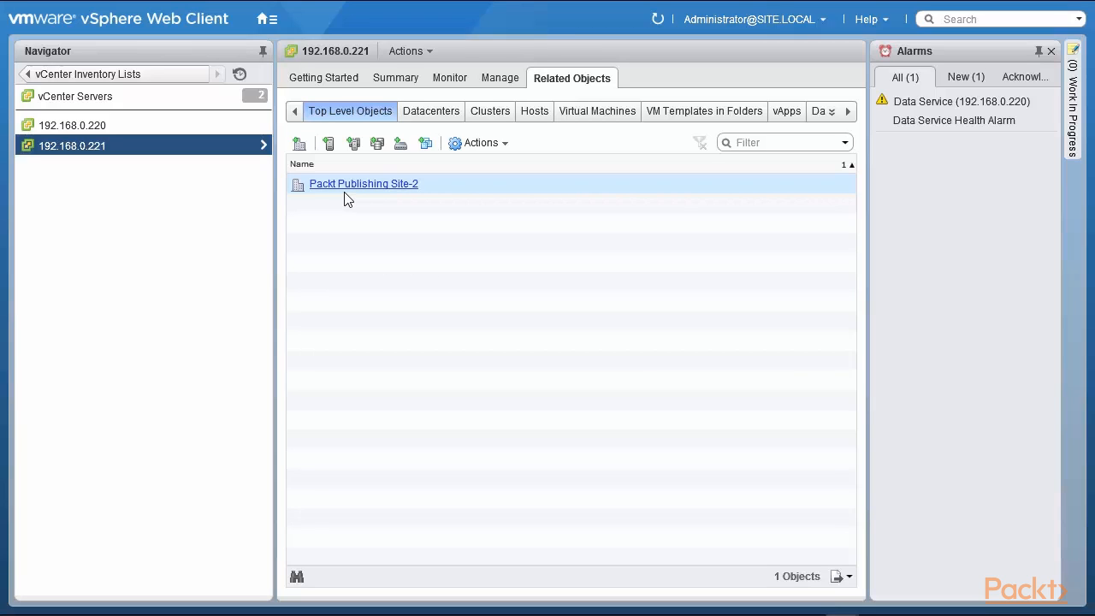
{"action": "left_click", "coordinate": [99, 74]}
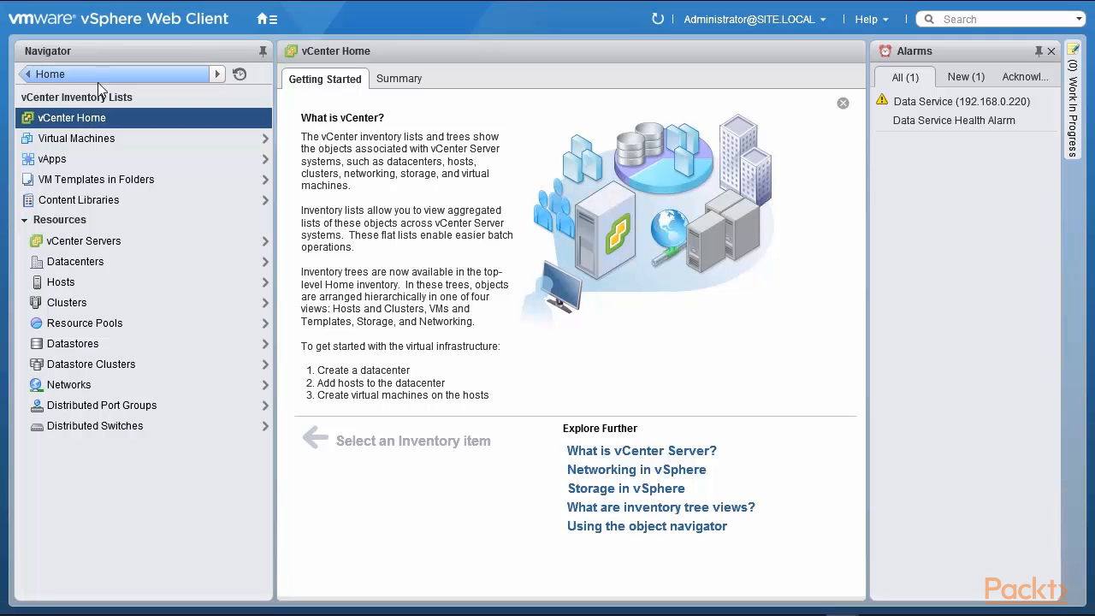
Go to Content Libraries, review the overview, and launch the New Library wizard.
{"action": "left_click", "coordinate": [115, 200]}
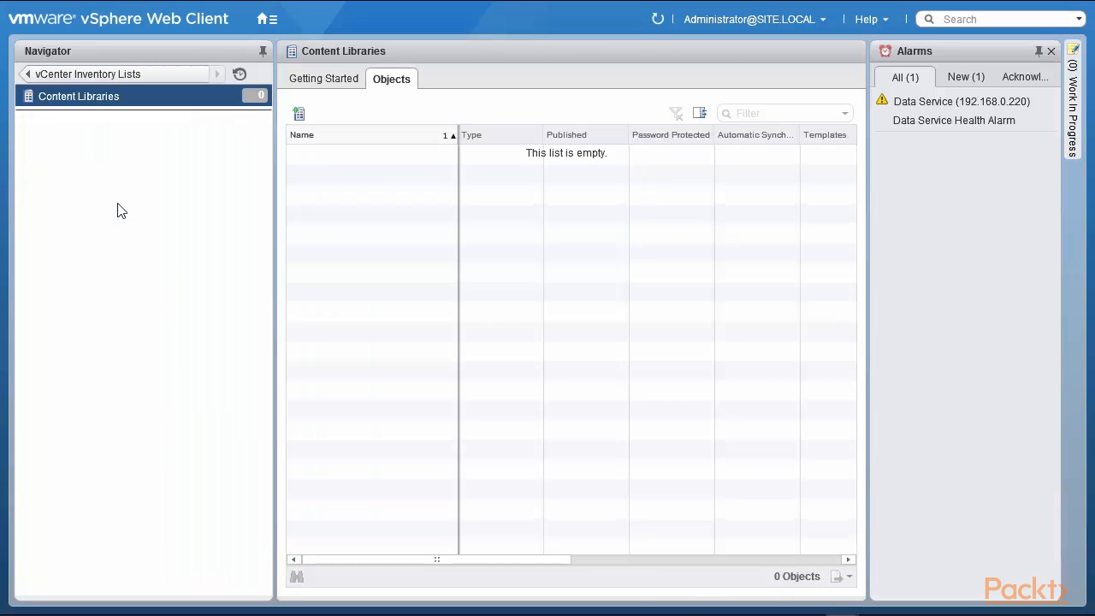
{"action": "left_click", "coordinate": [340, 82]}
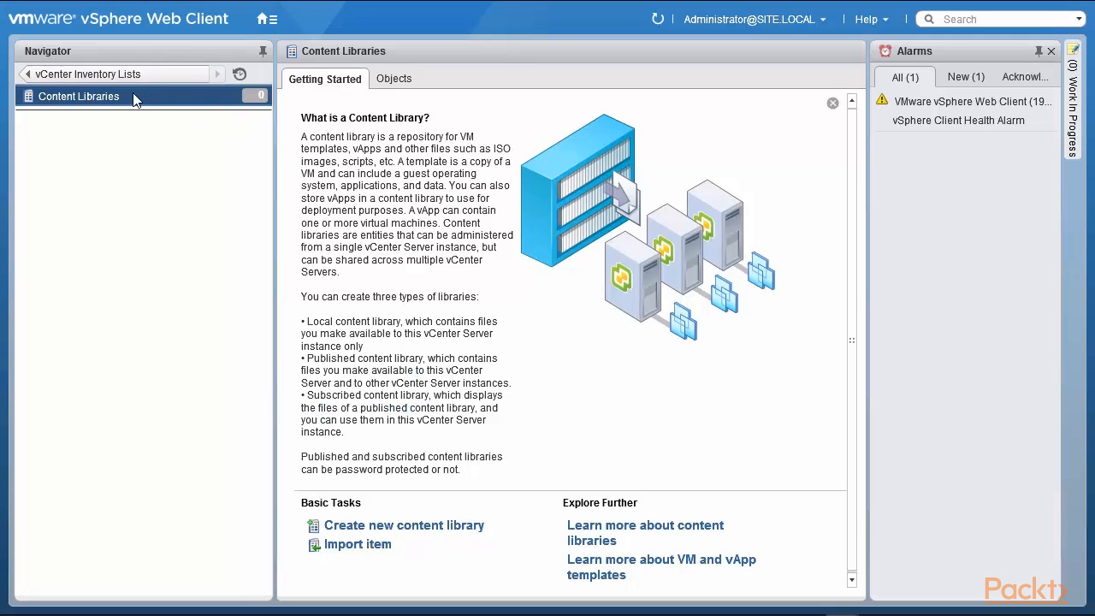
{"action": "left_click", "coordinate": [405, 82]}
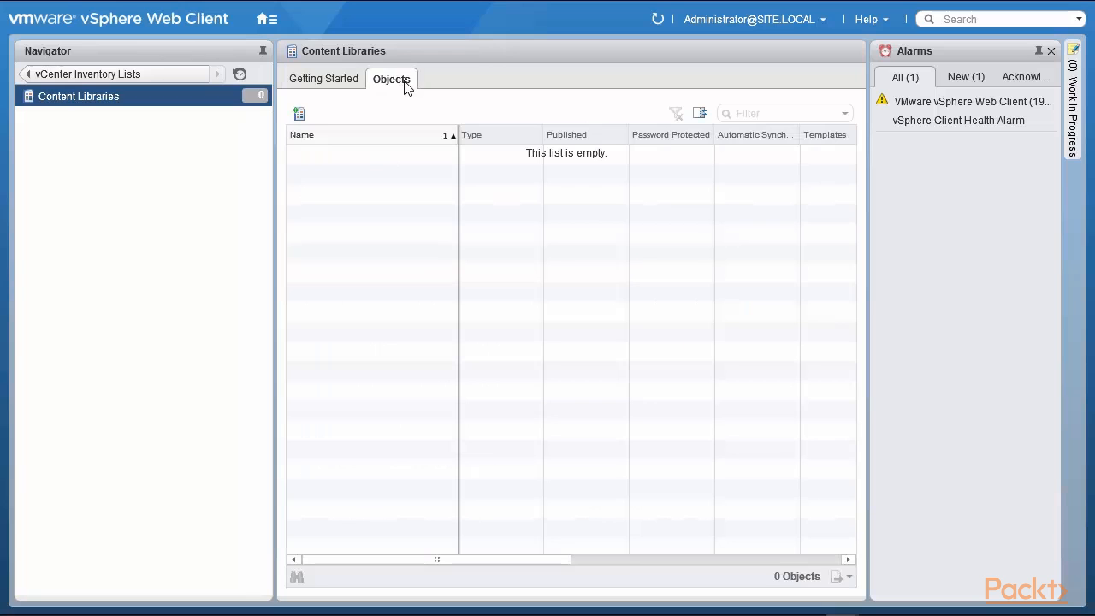
{"action": "left_click", "coordinate": [301, 118]}
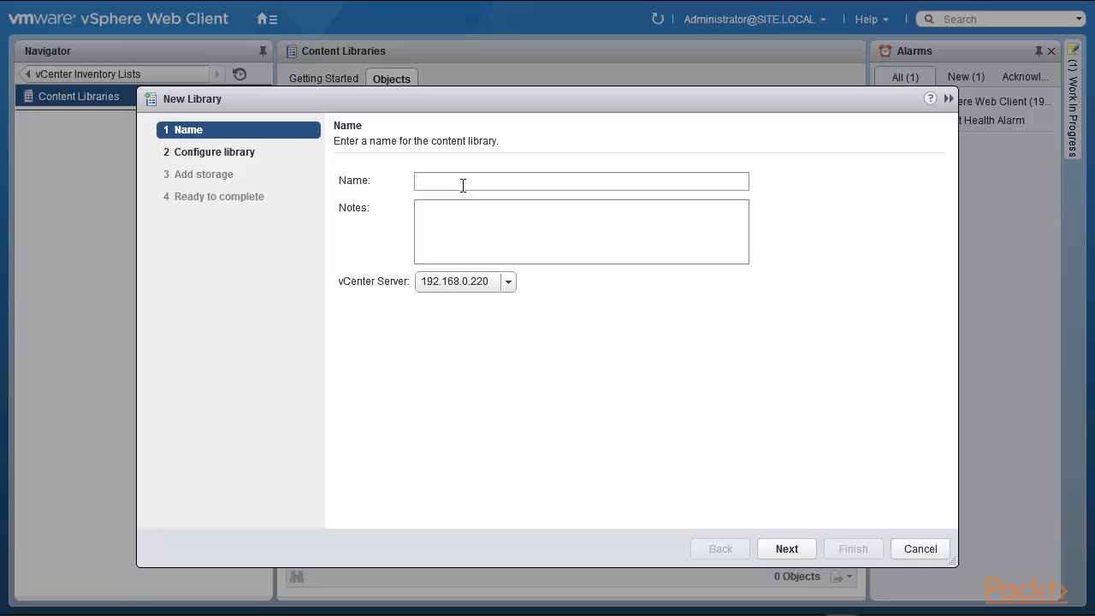
Name the library Lib-220, keep it as a local library, and publish it externally.
{"action": "left_click", "coordinate": [463, 185]}
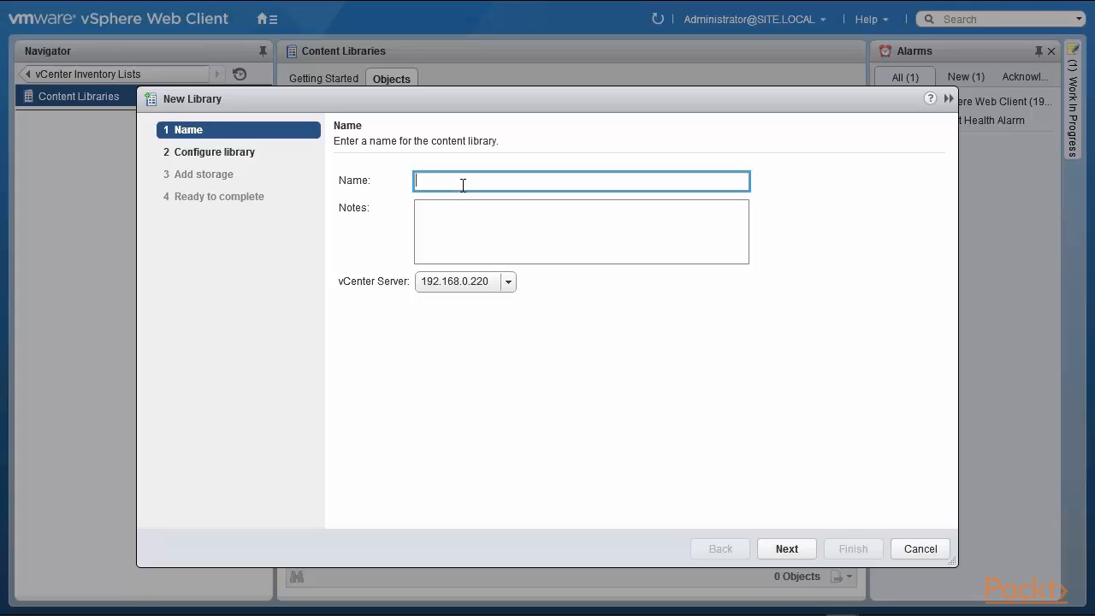
{"action": "type", "text": "Lib-220"}
{"action": "left_click", "coordinate": [781, 551]}
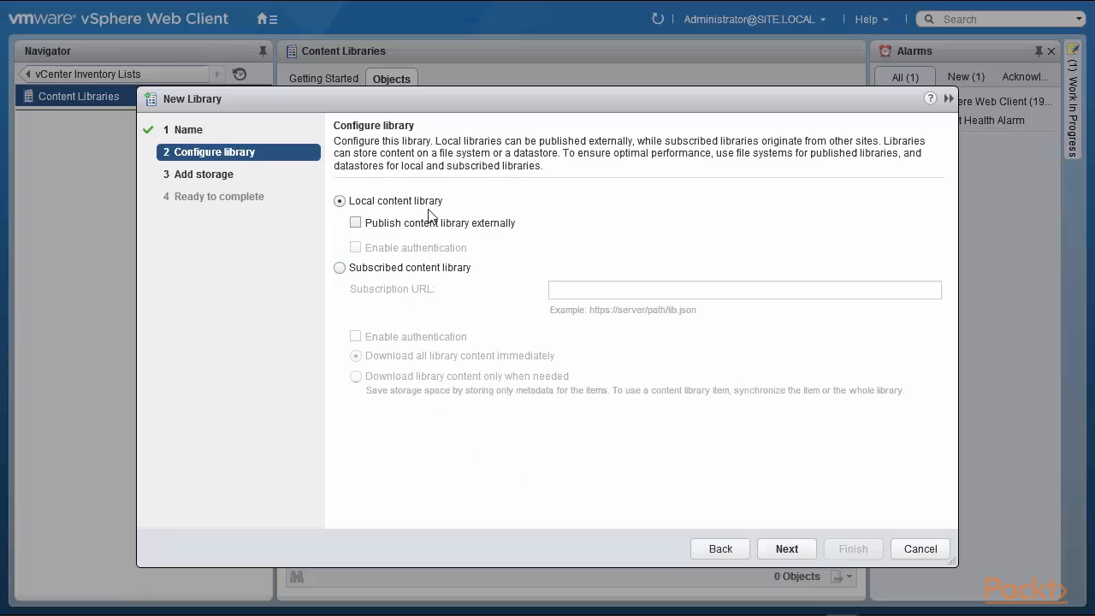
{"action": "left_click", "coordinate": [356, 223]}
Put Lib-220's storage on datastore1, review the summary and finish the wizard.
{"action": "left_click", "coordinate": [788, 549]}
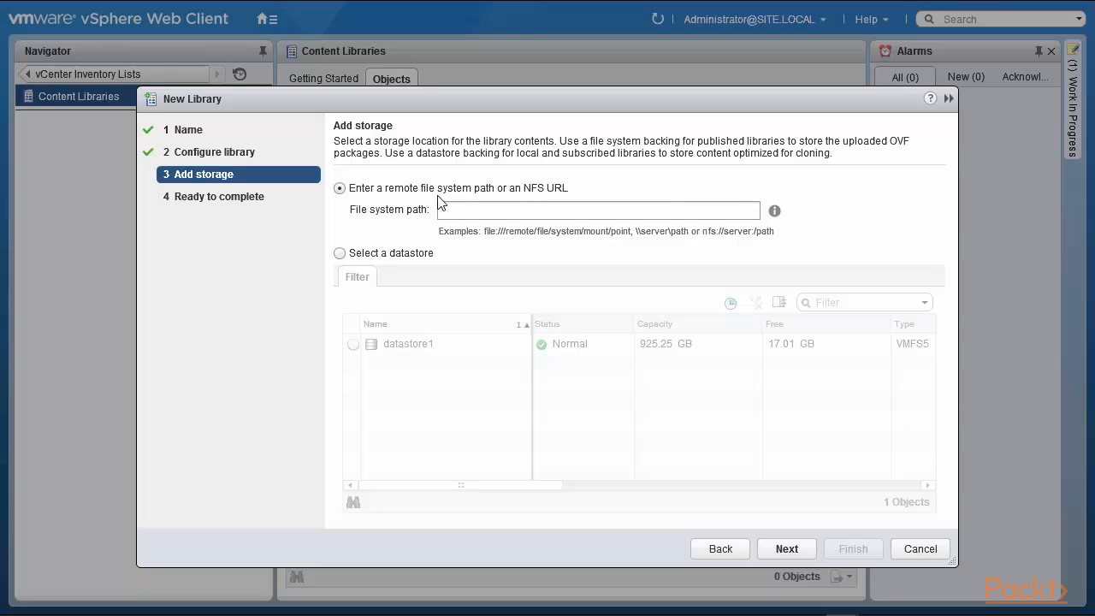
{"action": "left_click", "coordinate": [340, 253]}
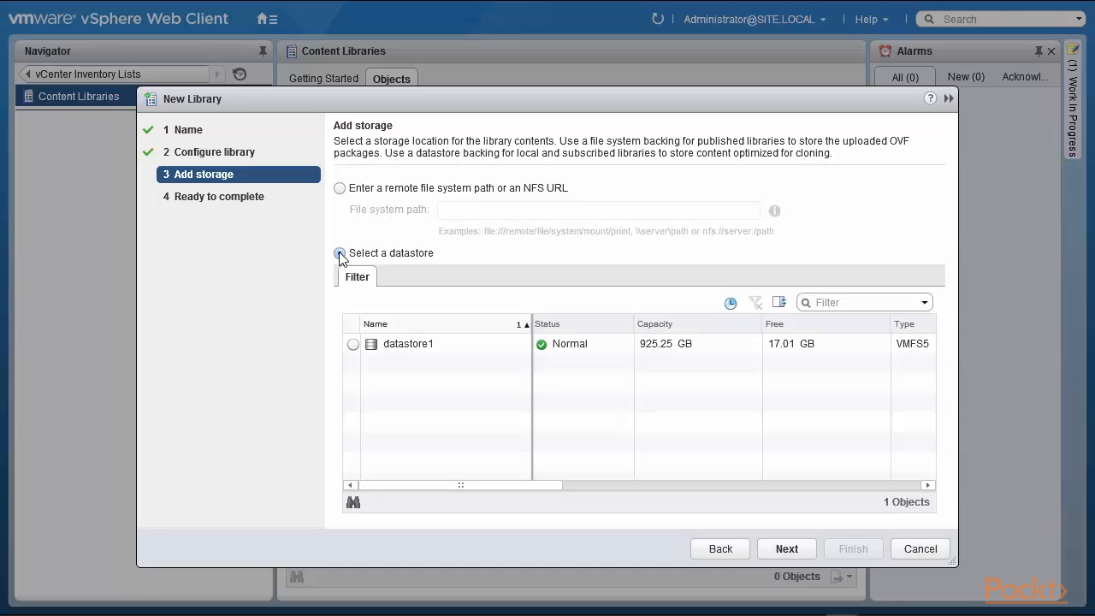
{"action": "left_click", "coordinate": [350, 345]}
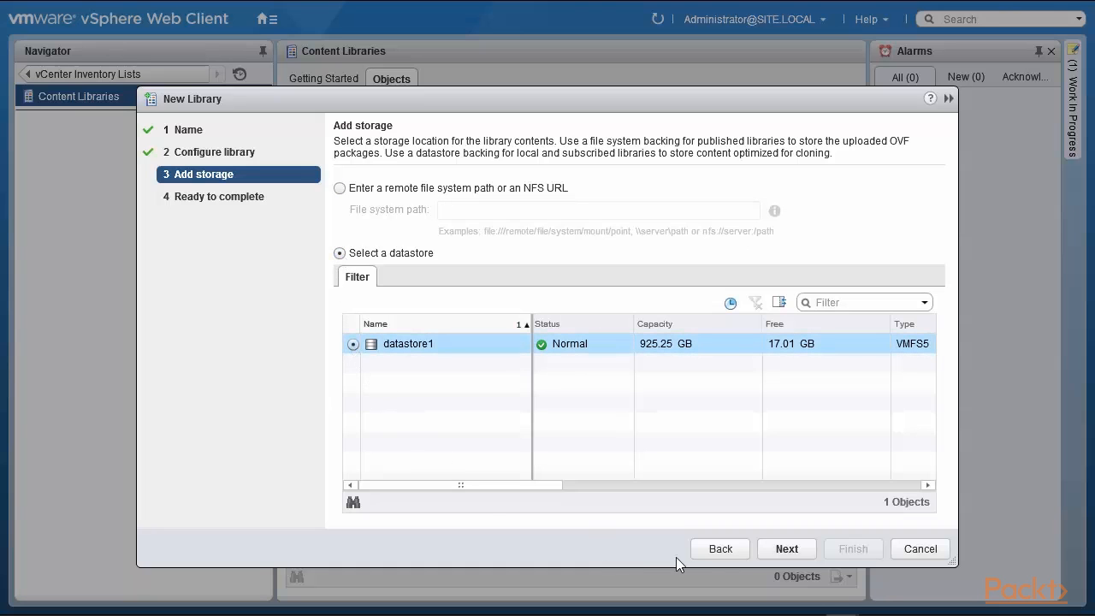
{"action": "left_click", "coordinate": [784, 549]}
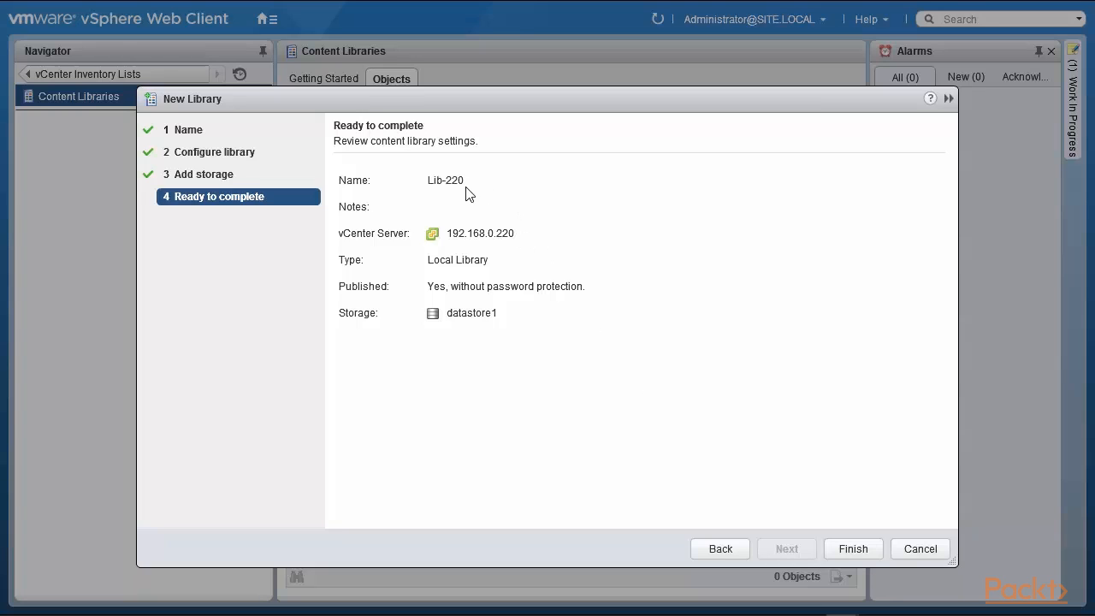
{"action": "left_click", "coordinate": [856, 549]}
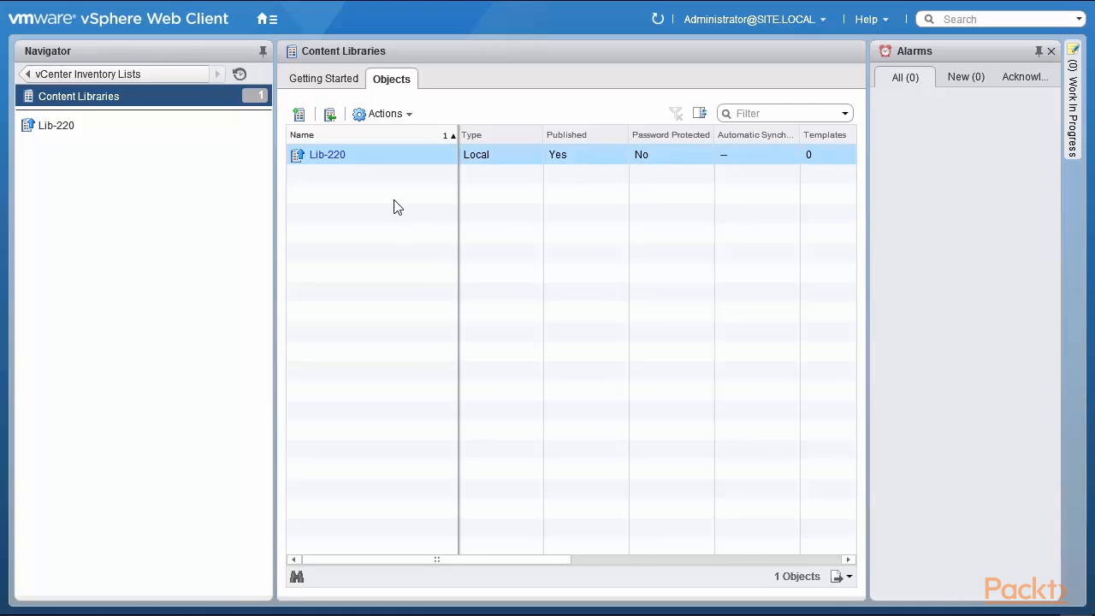
Show the Actions menu for the selected Lib-220 library and look through its entries.
{"action": "left_click", "coordinate": [387, 113]}
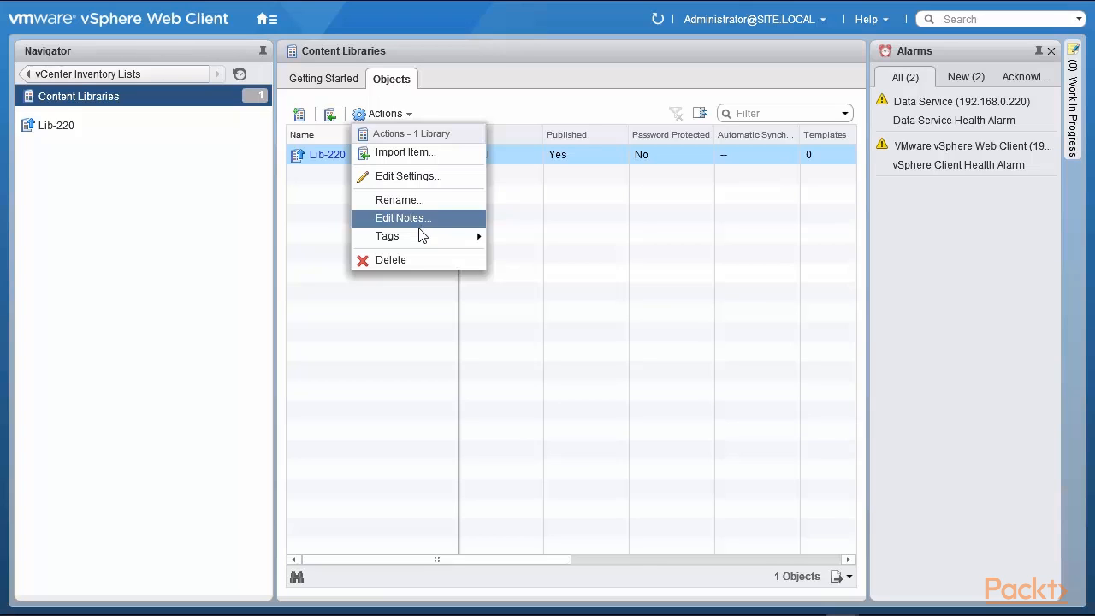
{"action": "mouse_move", "coordinate": [419, 234]}
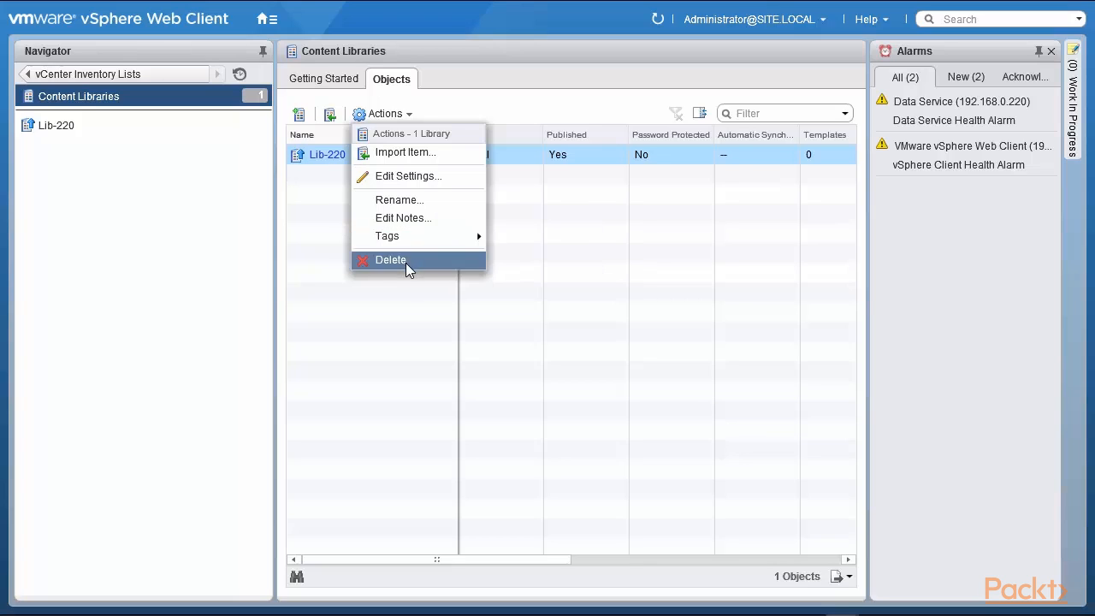
Open Lib-220's Edit Settings to view its lib.json subscription URL and publishing option.
{"action": "left_click", "coordinate": [399, 176]}
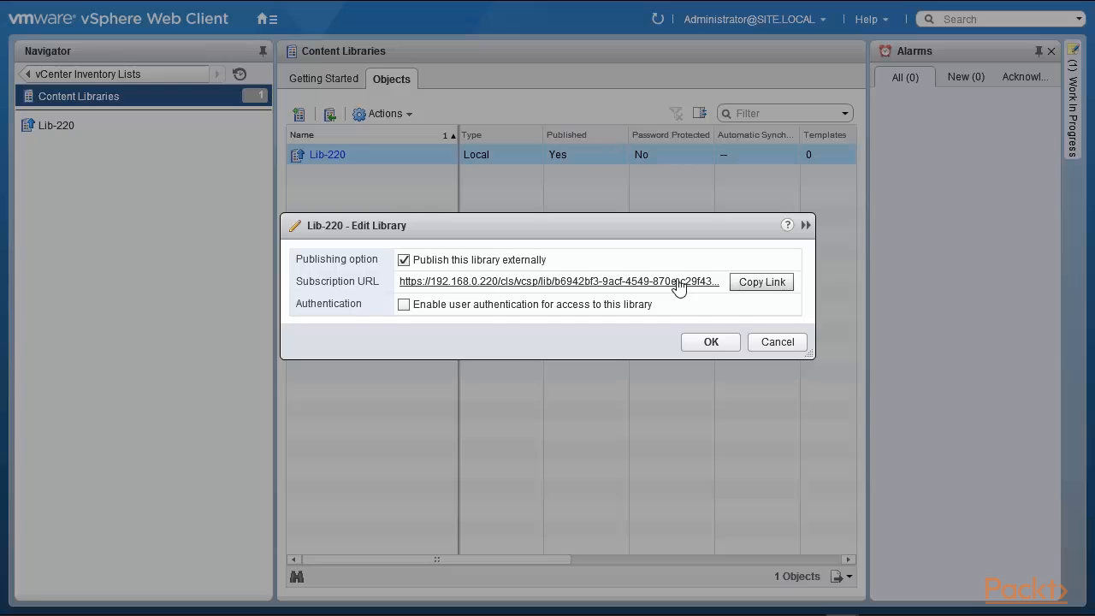
Close Edit Library and import the local file ARIA Retire One.pdf into Lib-220, using All files type.
{"action": "left_click", "coordinate": [768, 342]}
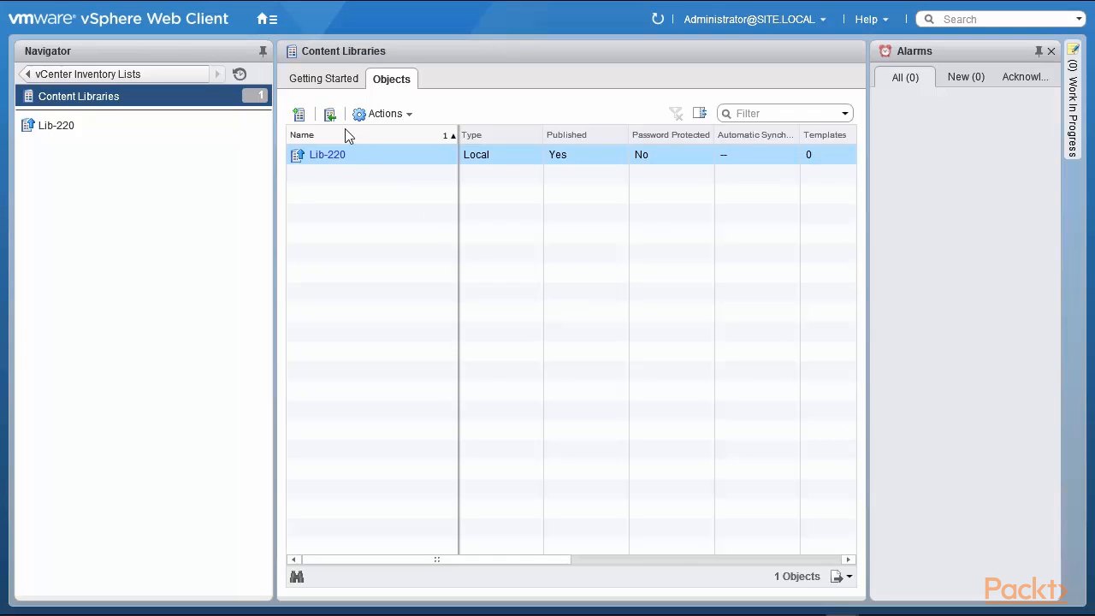
{"action": "left_click", "coordinate": [330, 116]}
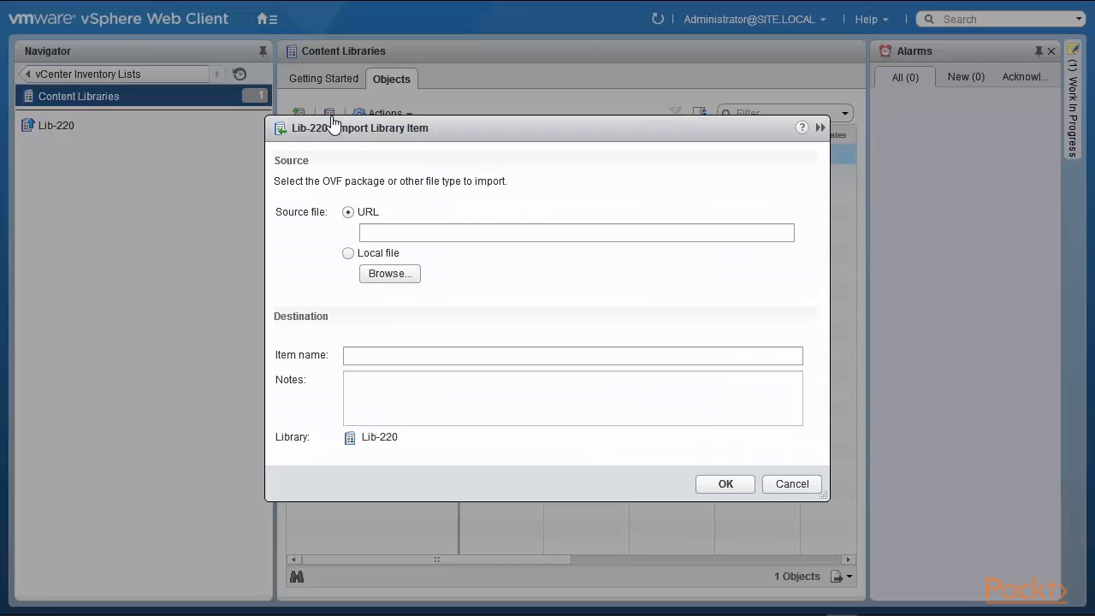
{"action": "left_click", "coordinate": [348, 254]}
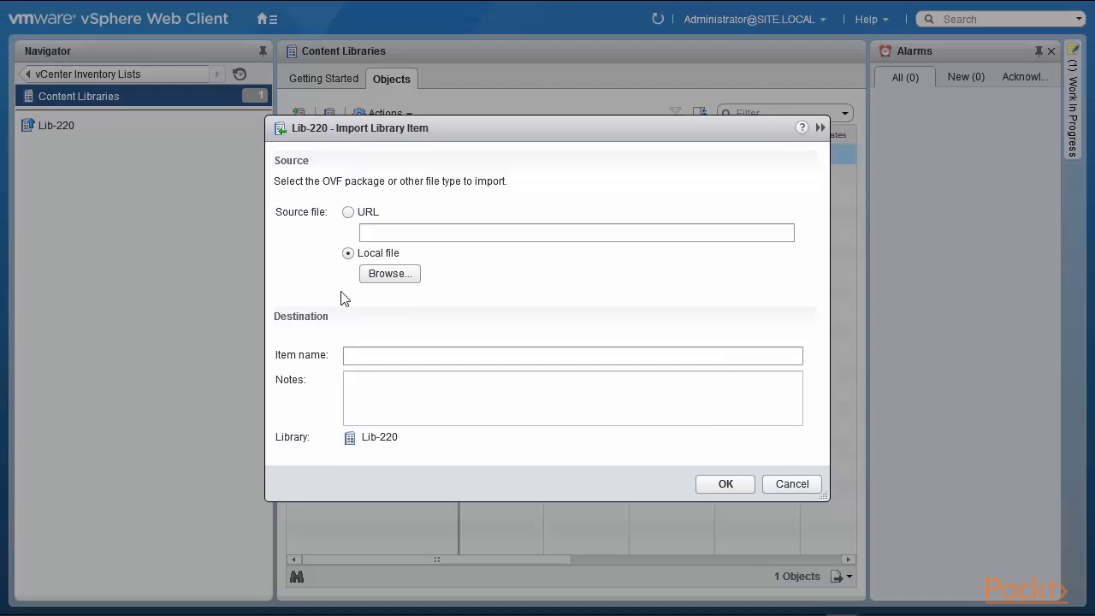
{"action": "left_click", "coordinate": [386, 273]}
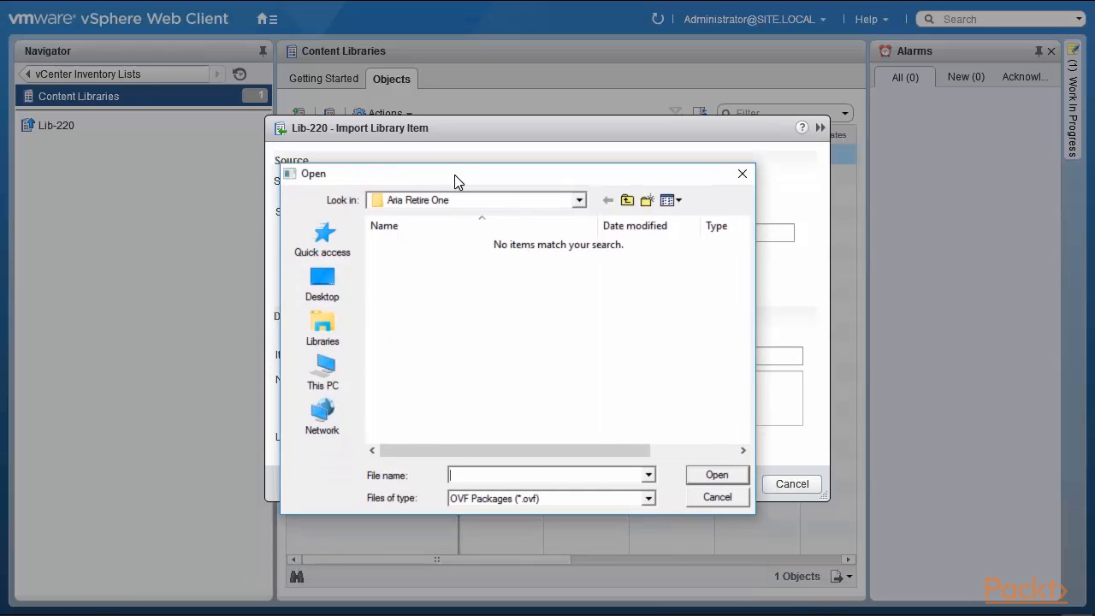
{"action": "left_click", "coordinate": [648, 498]}
{"action": "left_click", "coordinate": [594, 524]}
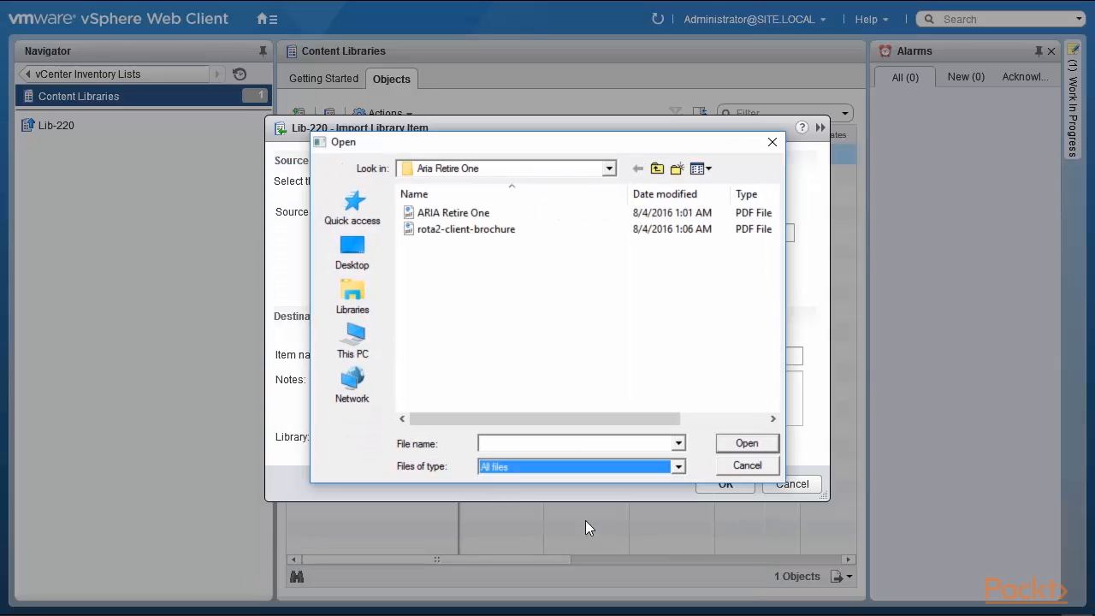
{"action": "left_click", "coordinate": [450, 216]}
{"action": "left_click", "coordinate": [749, 446]}
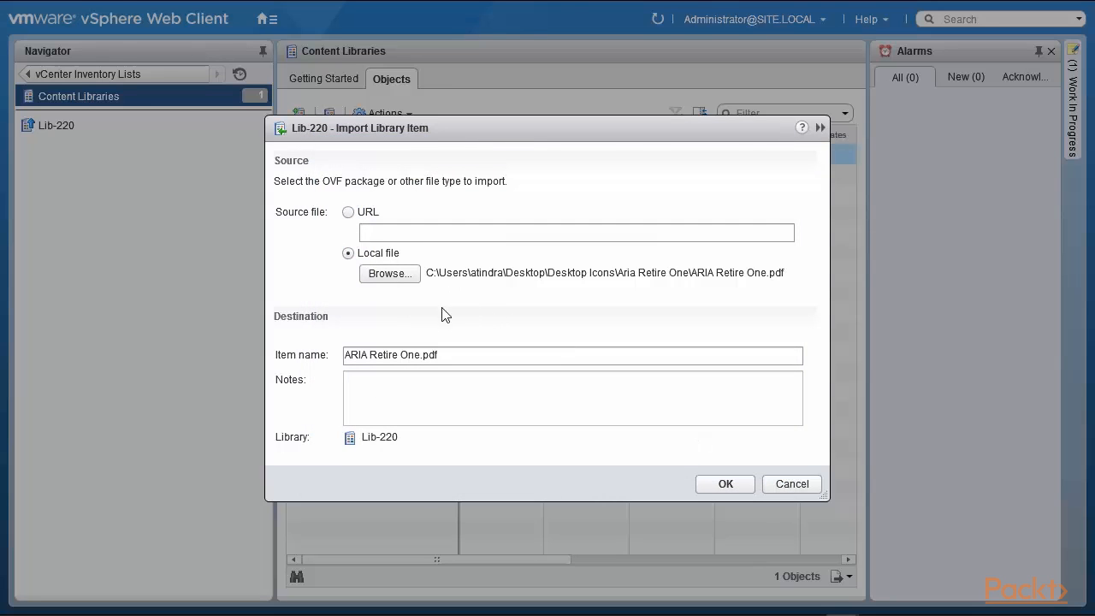
{"action": "left_click", "coordinate": [719, 484]}
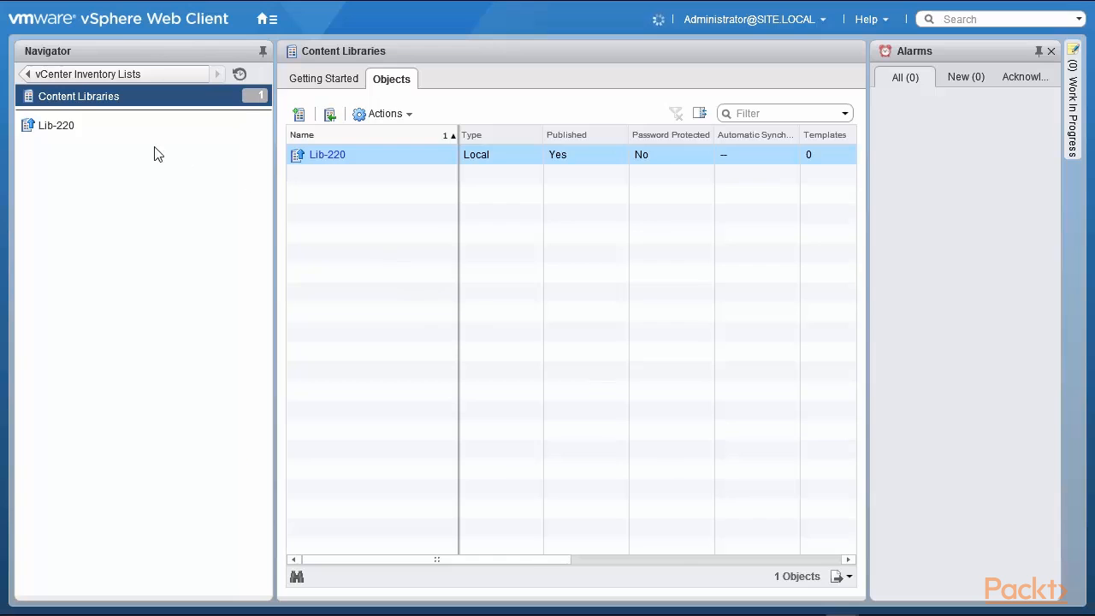
Check Lib-220's Related Objects: ARIA Retire One.pdf under Other Types, and an empty Templates list.
{"action": "left_click", "coordinate": [109, 128]}
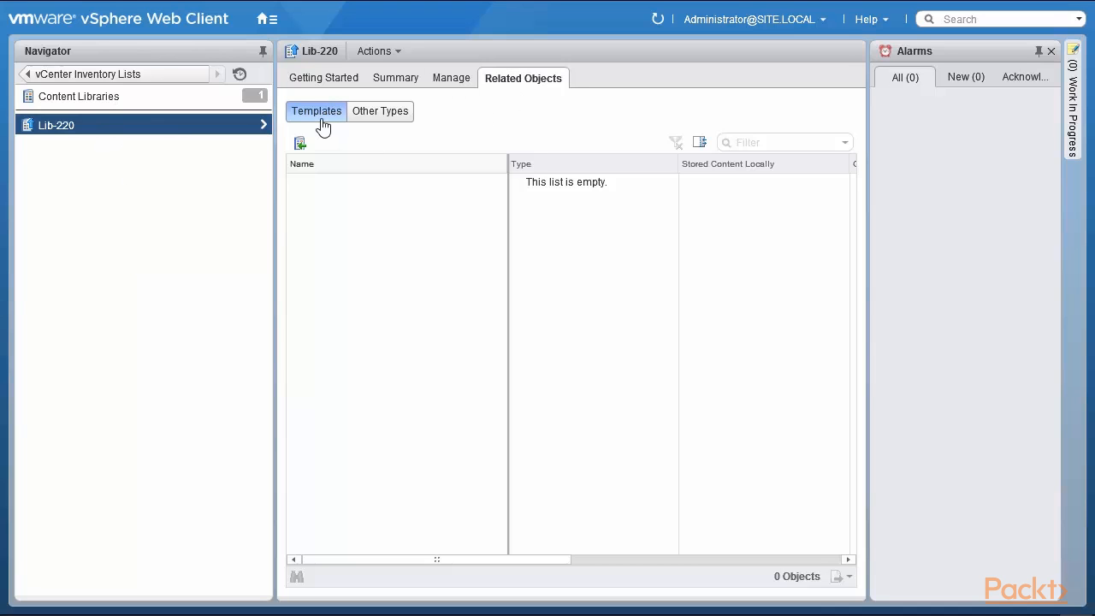
{"action": "left_click", "coordinate": [380, 116]}
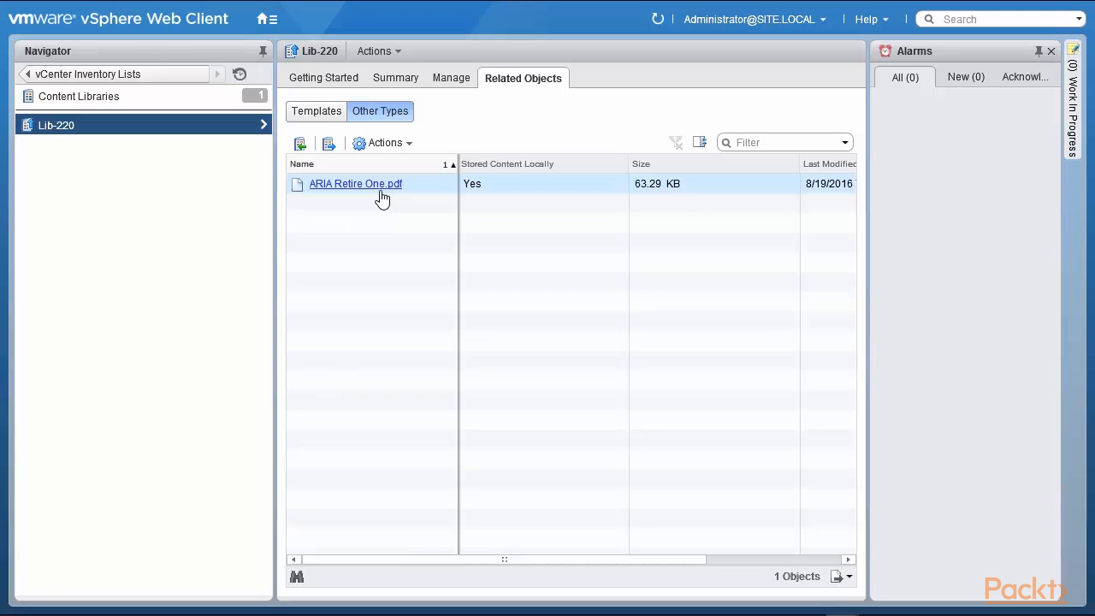
{"action": "left_click", "coordinate": [325, 116]}
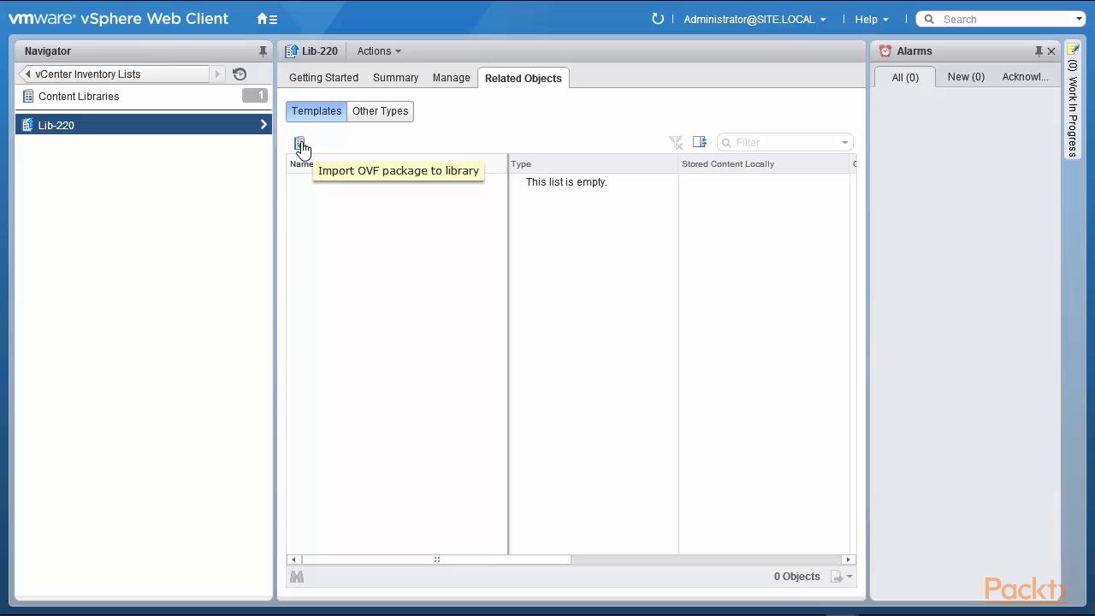
Import the local Windows 7 x64 Tools.ovf package into Lib-220 as a template.
{"action": "left_click", "coordinate": [300, 143]}
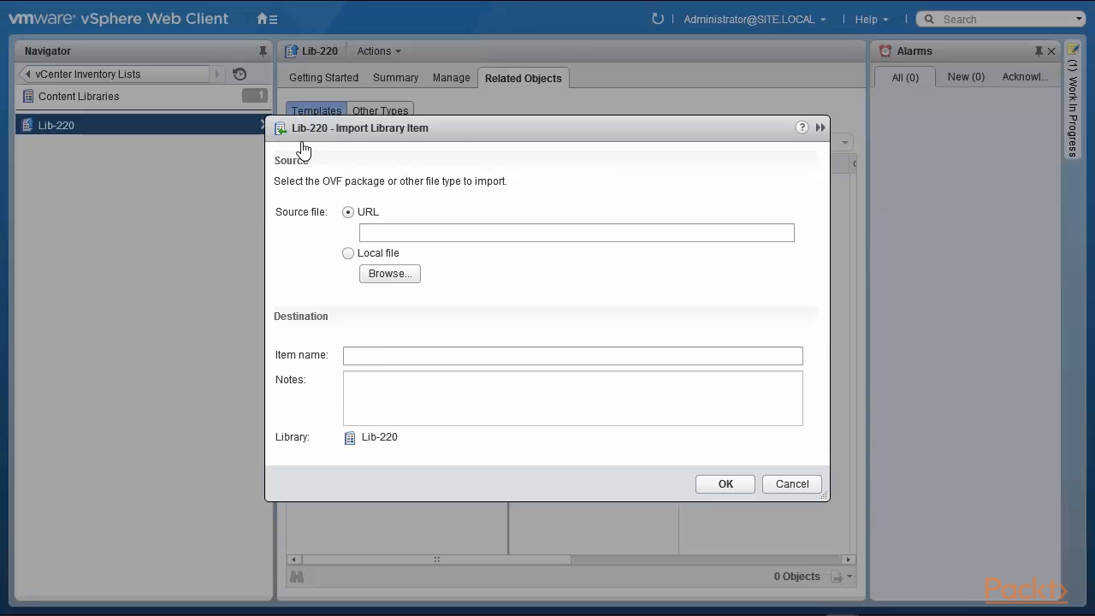
{"action": "left_click", "coordinate": [347, 253]}
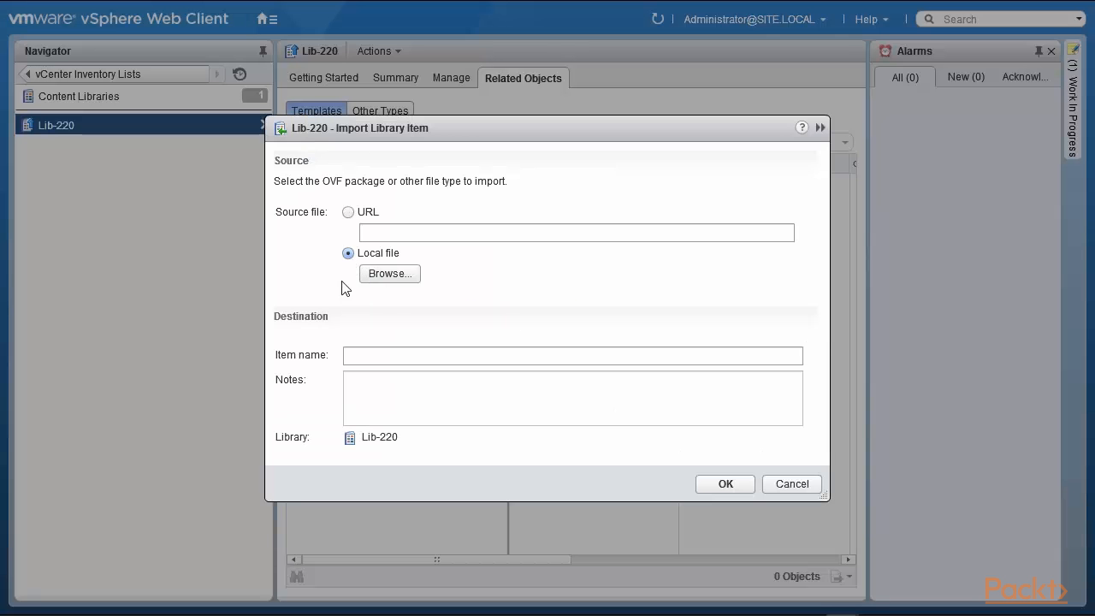
{"action": "left_click", "coordinate": [396, 278]}
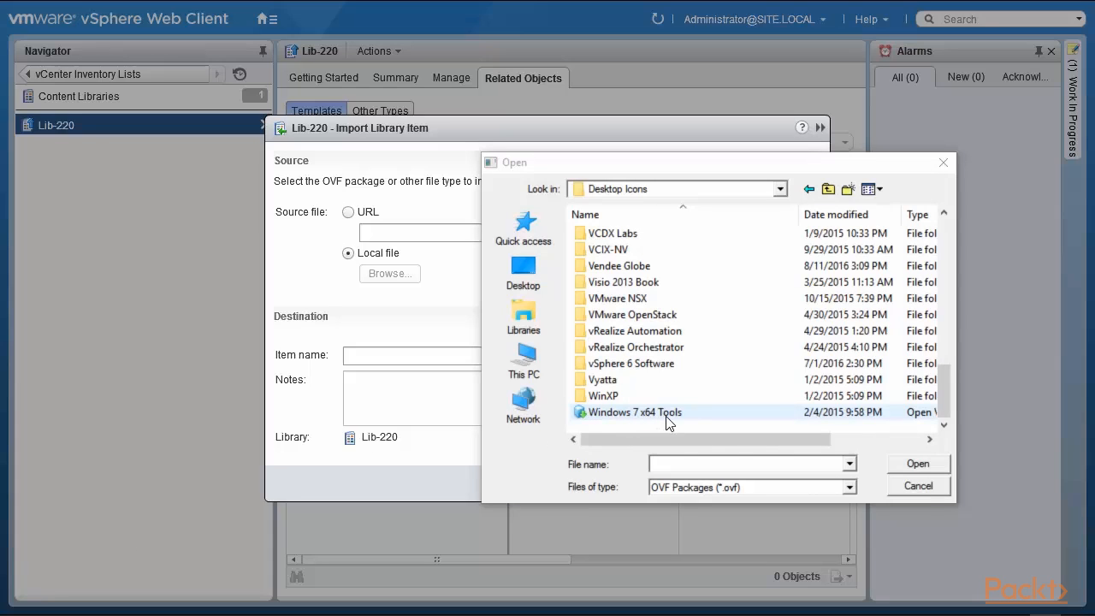
{"action": "left_click", "coordinate": [666, 413]}
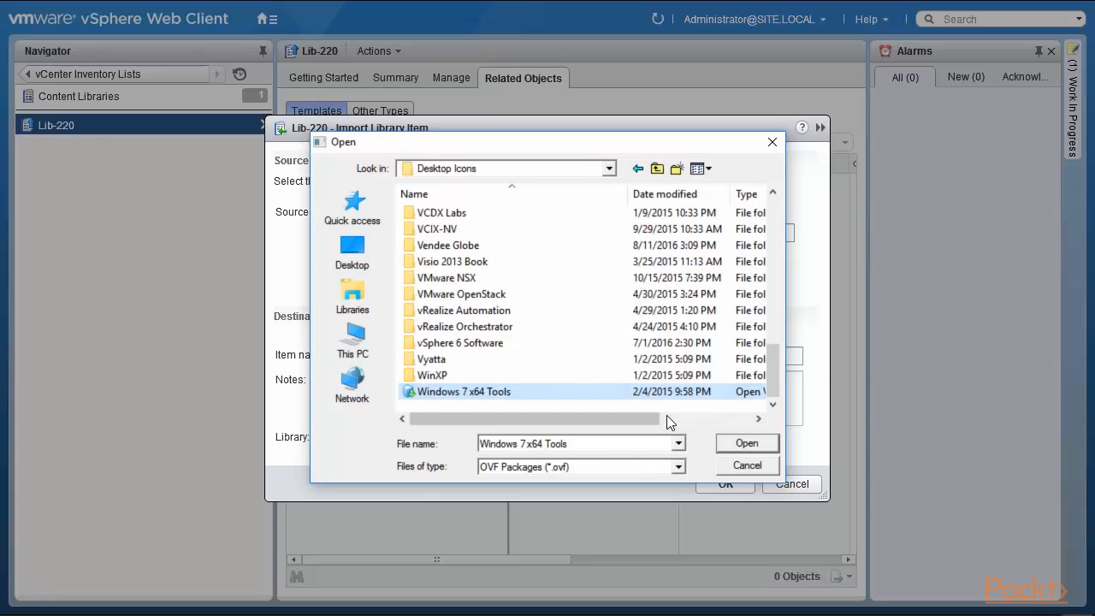
{"action": "left_click", "coordinate": [740, 443]}
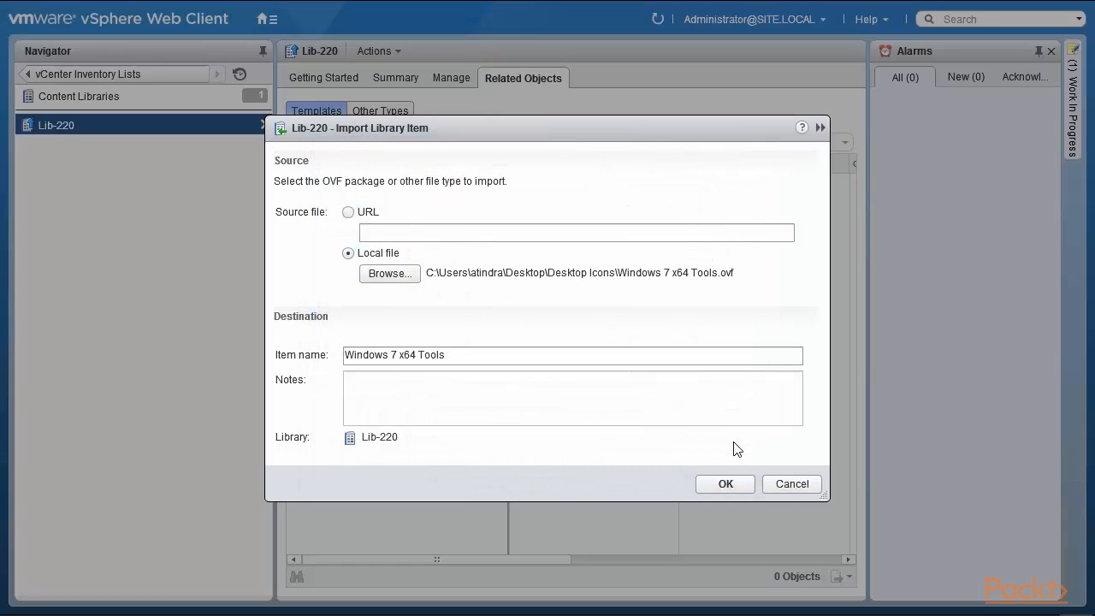
{"action": "left_click", "coordinate": [722, 484]}
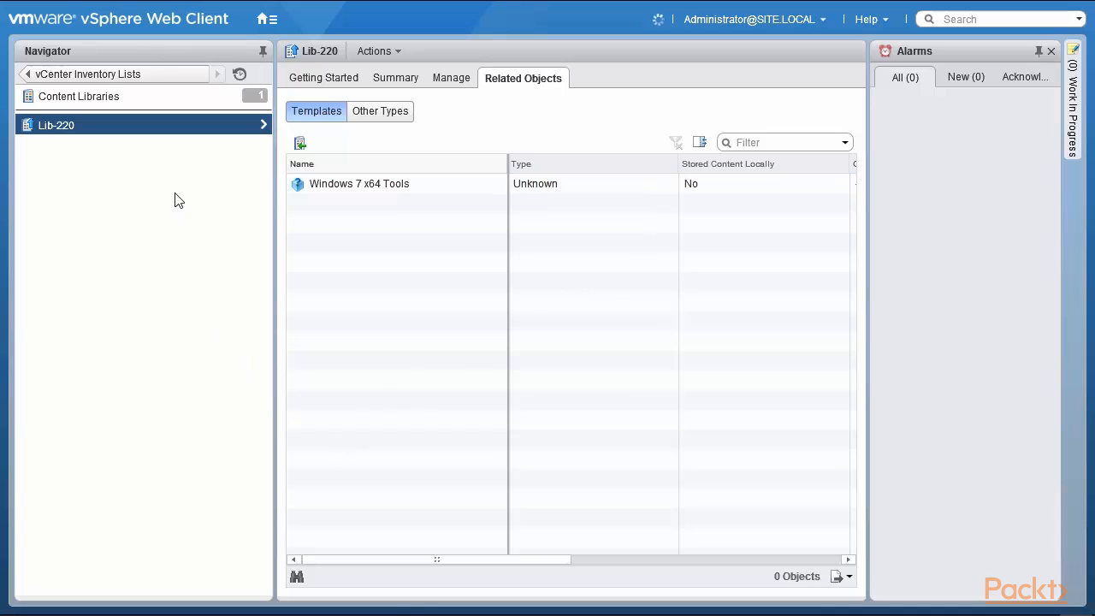
Return to Content Libraries, select Lib-220, and start a new library named Lib-22.
{"action": "left_click", "coordinate": [130, 99]}
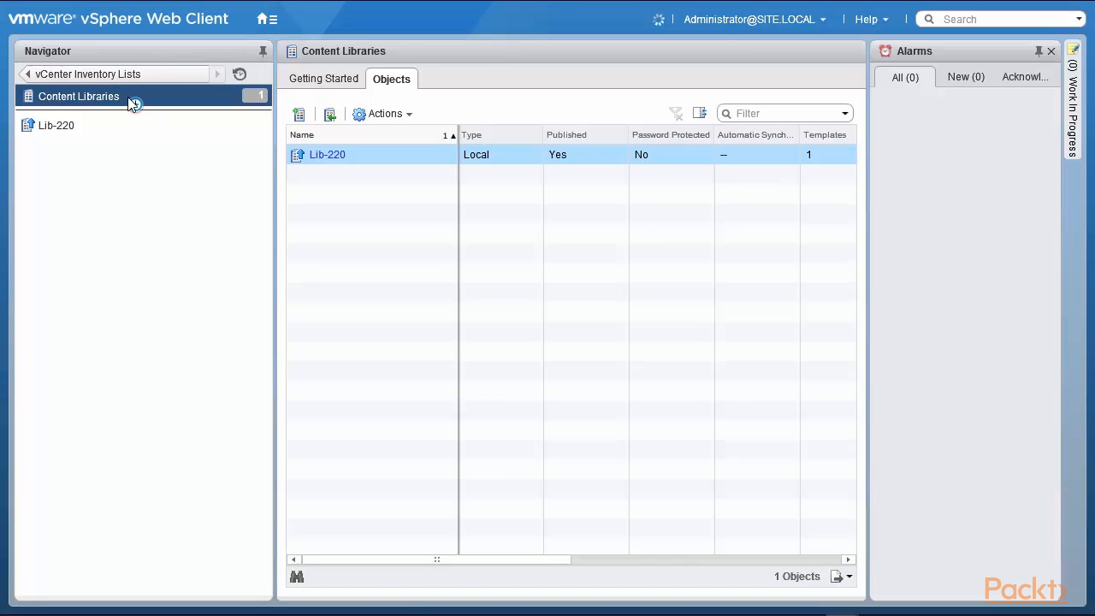
{"action": "left_click", "coordinate": [825, 159]}
{"action": "left_click", "coordinate": [298, 113]}
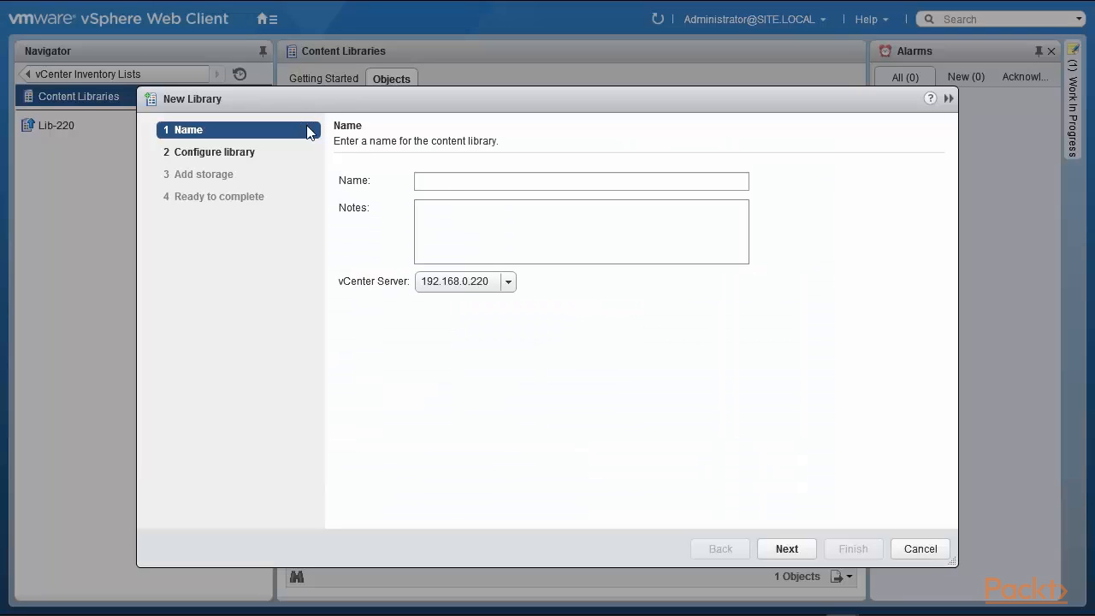
{"action": "left_click", "coordinate": [450, 180]}
{"action": "type", "text": "L"}
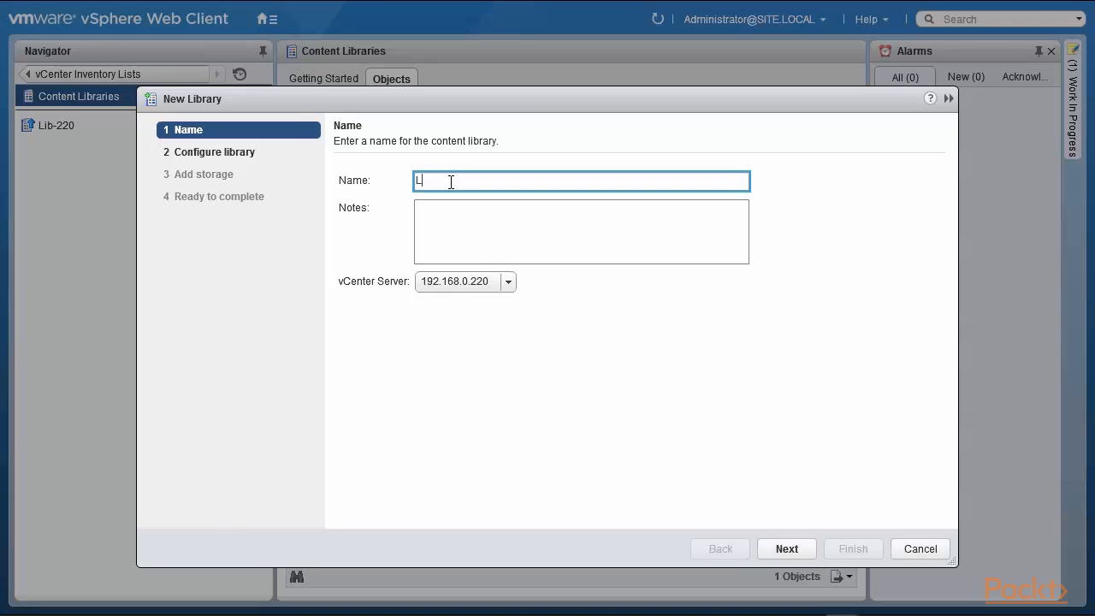
{"action": "type", "text": "ib-221"}
Place the new library on vCenter 192.168.0.221, preview the Subscribed option, then cancel the wizard.
{"action": "left_click", "coordinate": [506, 283]}
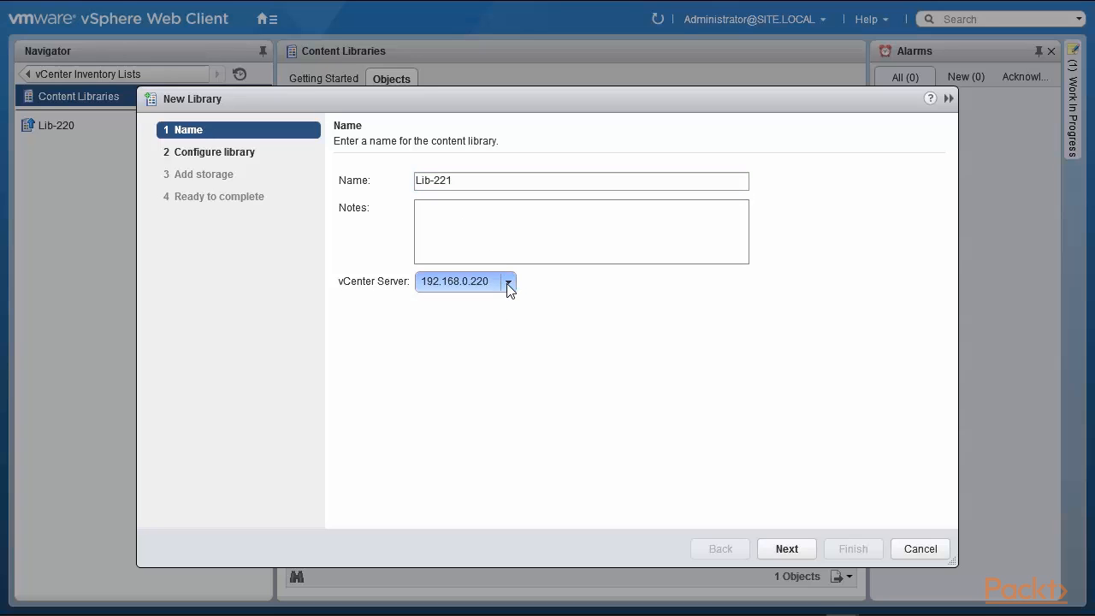
{"action": "left_click", "coordinate": [479, 343]}
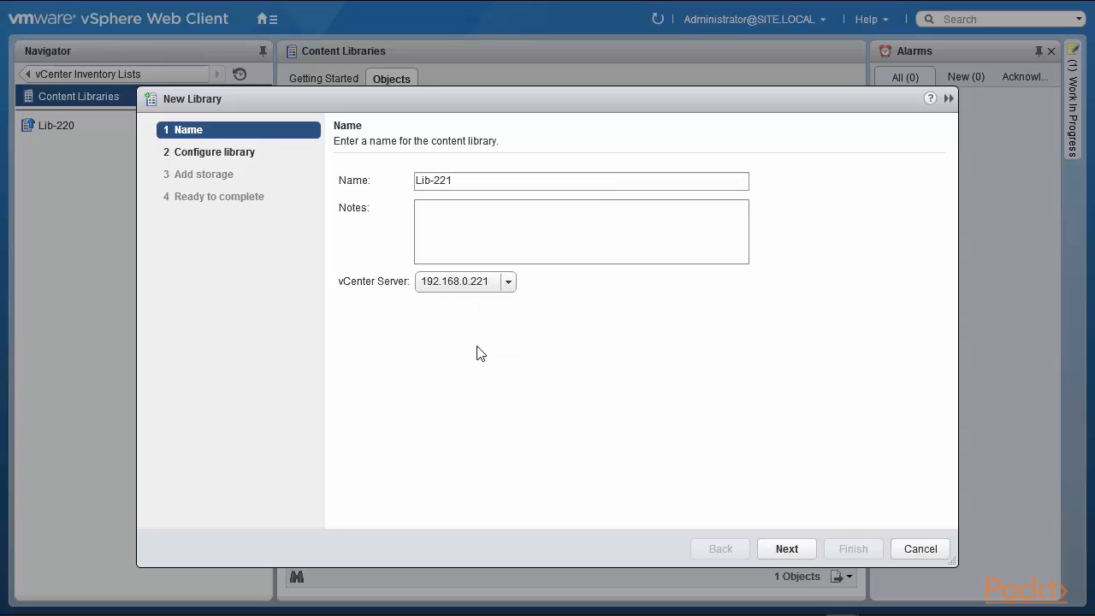
{"action": "left_click", "coordinate": [795, 554]}
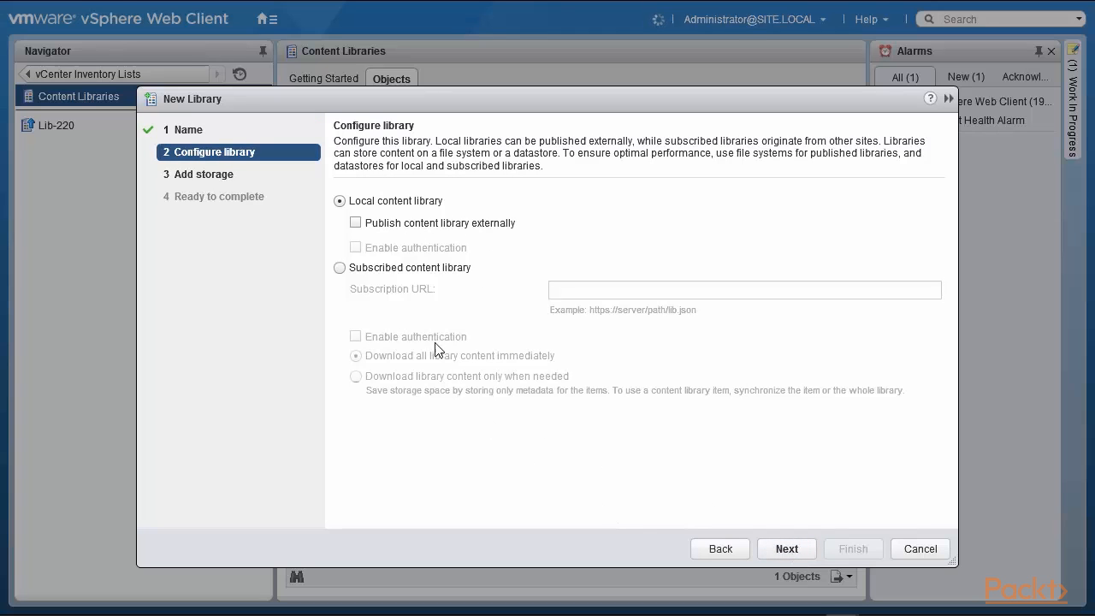
{"action": "left_click", "coordinate": [339, 267]}
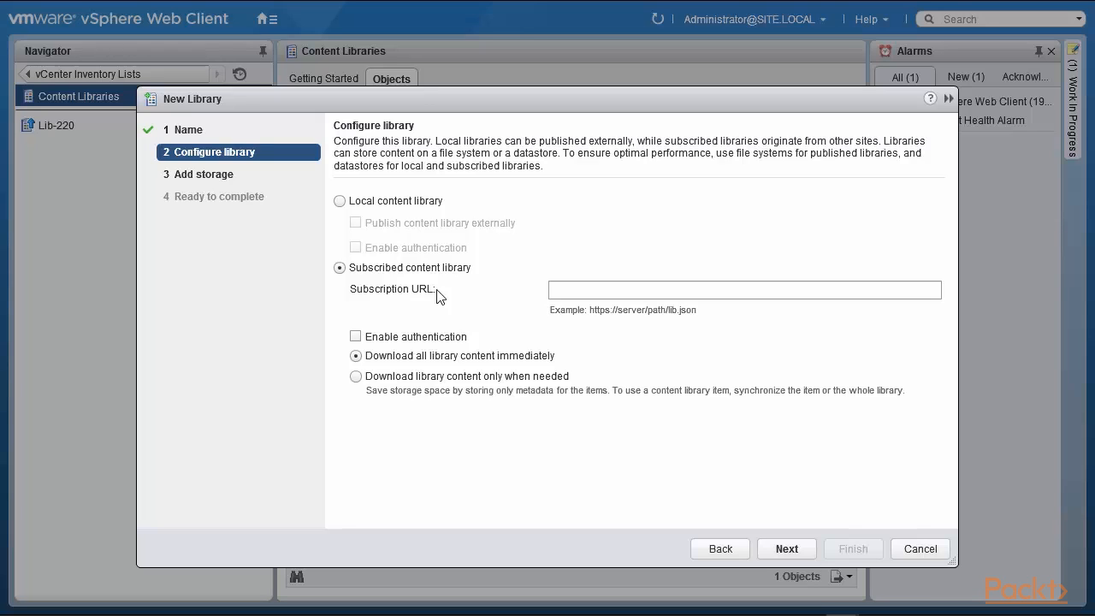
{"action": "left_click", "coordinate": [921, 544]}
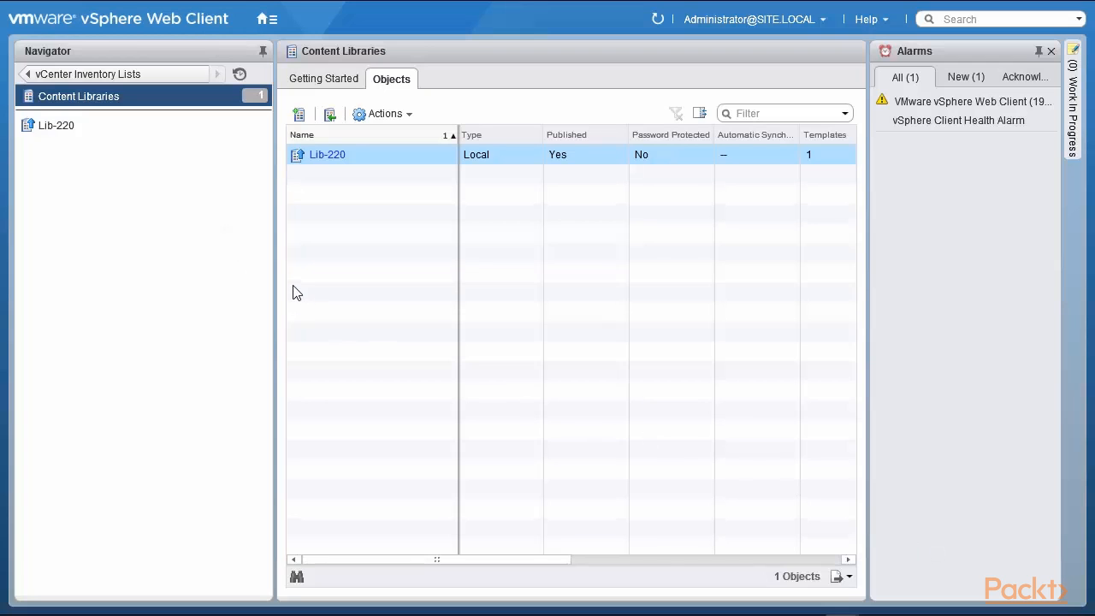
{"action": "left_click", "coordinate": [385, 115]}
{"action": "left_click", "coordinate": [380, 178]}
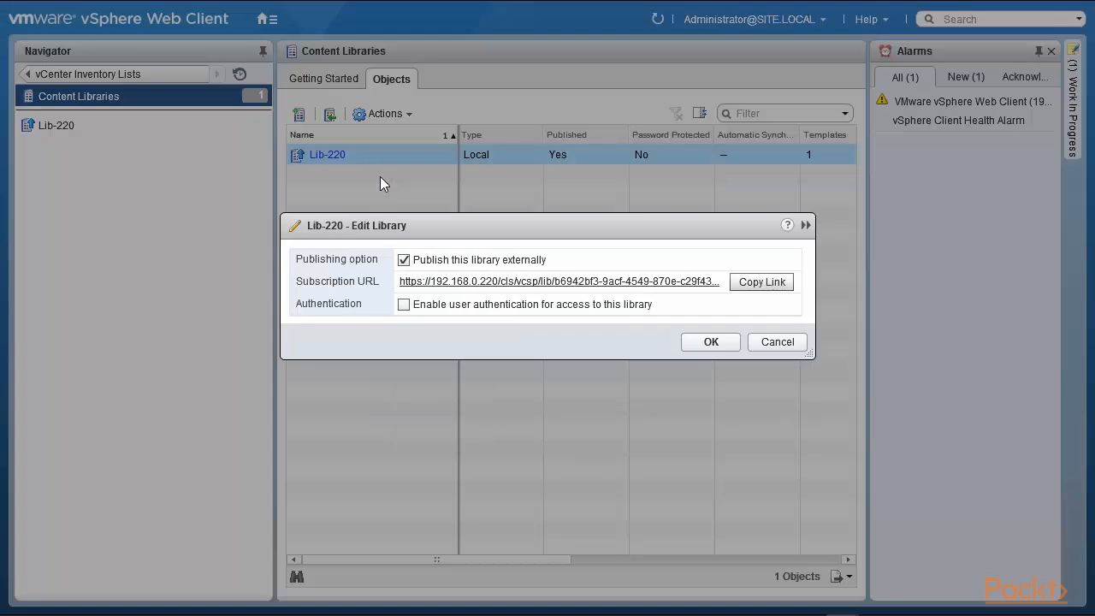
{"action": "left_click", "coordinate": [758, 289]}
{"action": "left_click", "coordinate": [776, 342]}
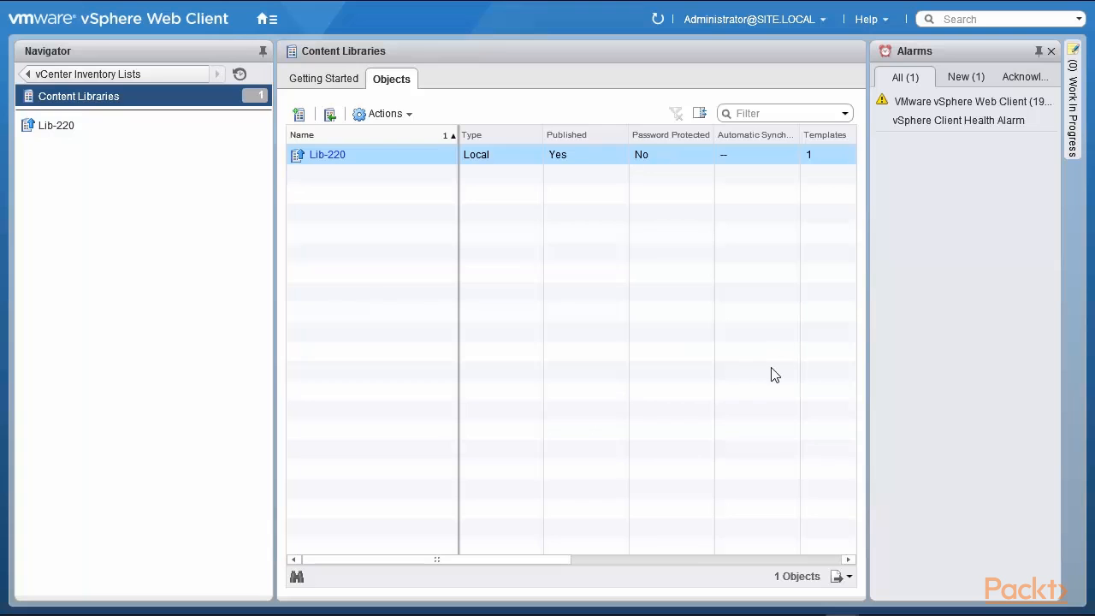
Start a new content library named Lib-221 on vCenter Server 192.168.0.221.
{"action": "left_click", "coordinate": [295, 115]}
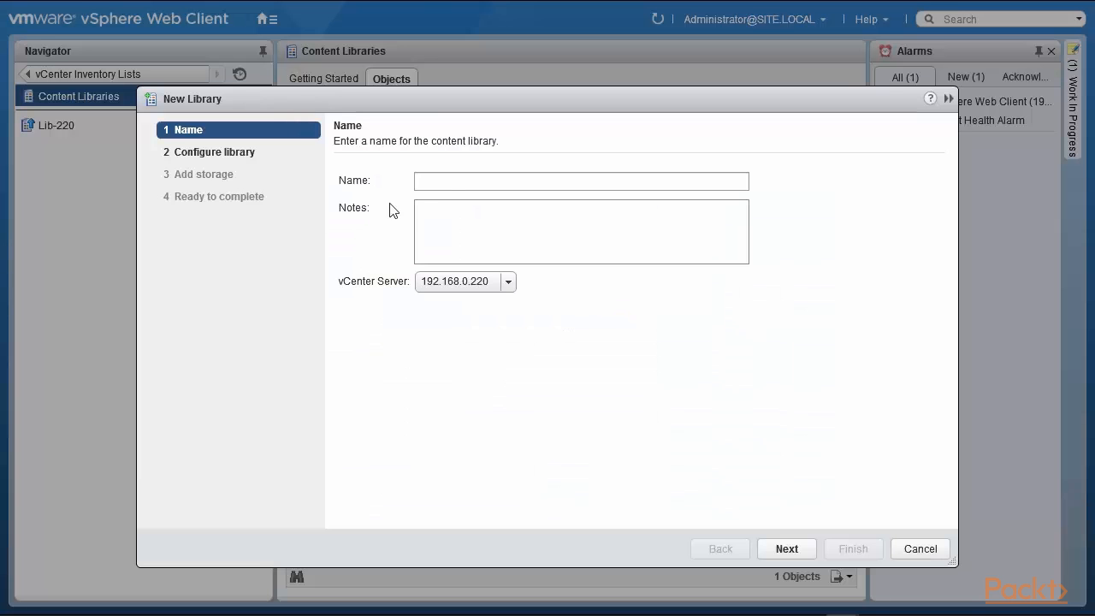
{"action": "left_click", "coordinate": [448, 182]}
{"action": "type", "text": "Lib"}
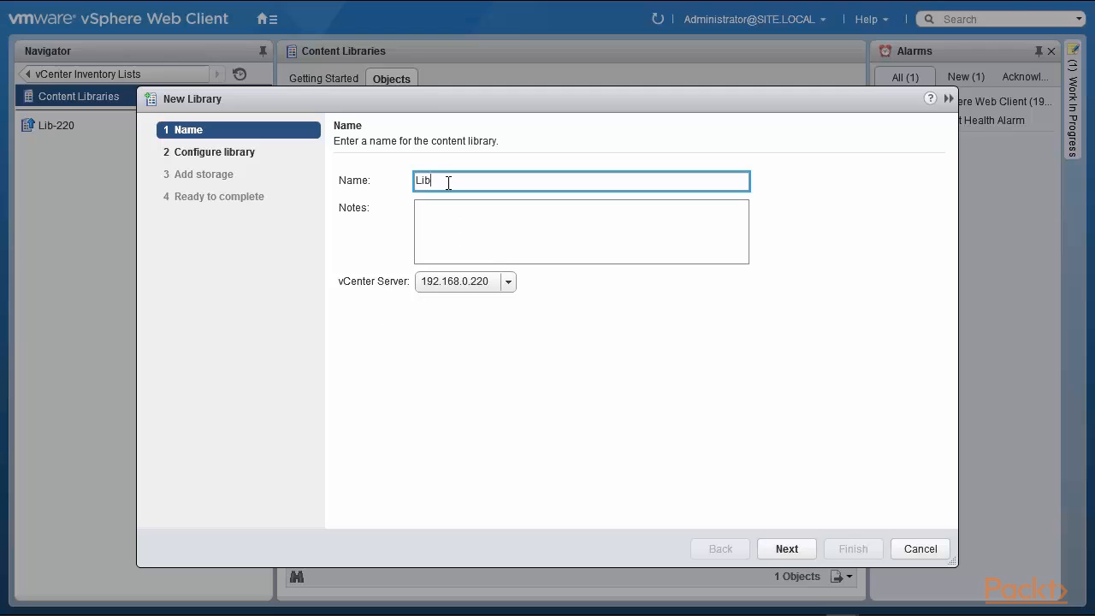
{"action": "type", "text": "-221"}
{"action": "left_click", "coordinate": [508, 281]}
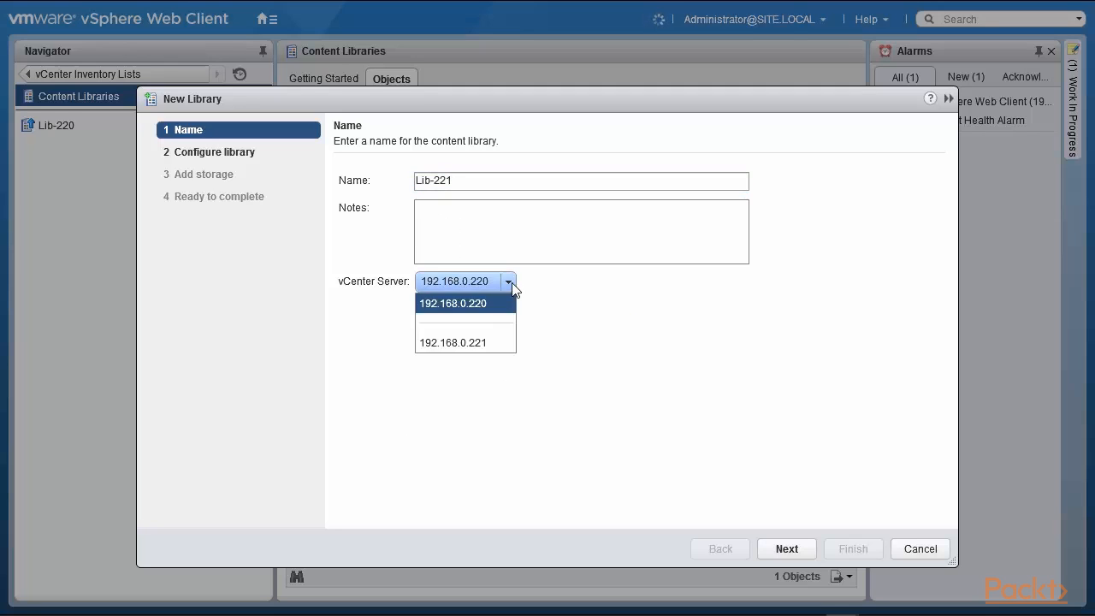
{"action": "left_click", "coordinate": [492, 342]}
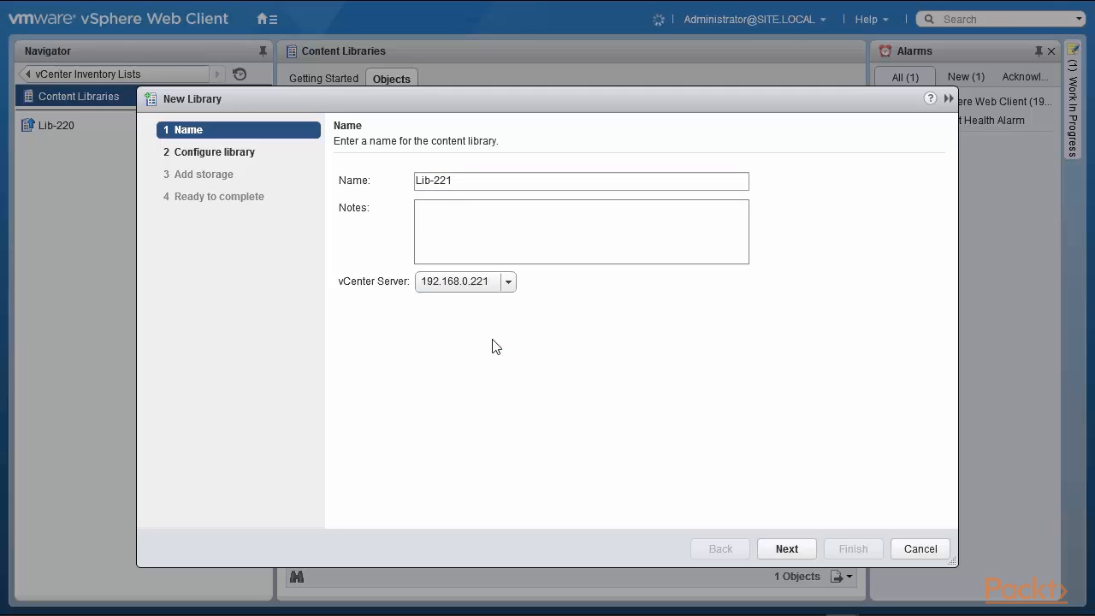
{"action": "left_click", "coordinate": [784, 553]}
Make Lib-221 subscribed to Lib-220's pasted lib.json URL, downloading content only when needed.
{"action": "left_click", "coordinate": [339, 267]}
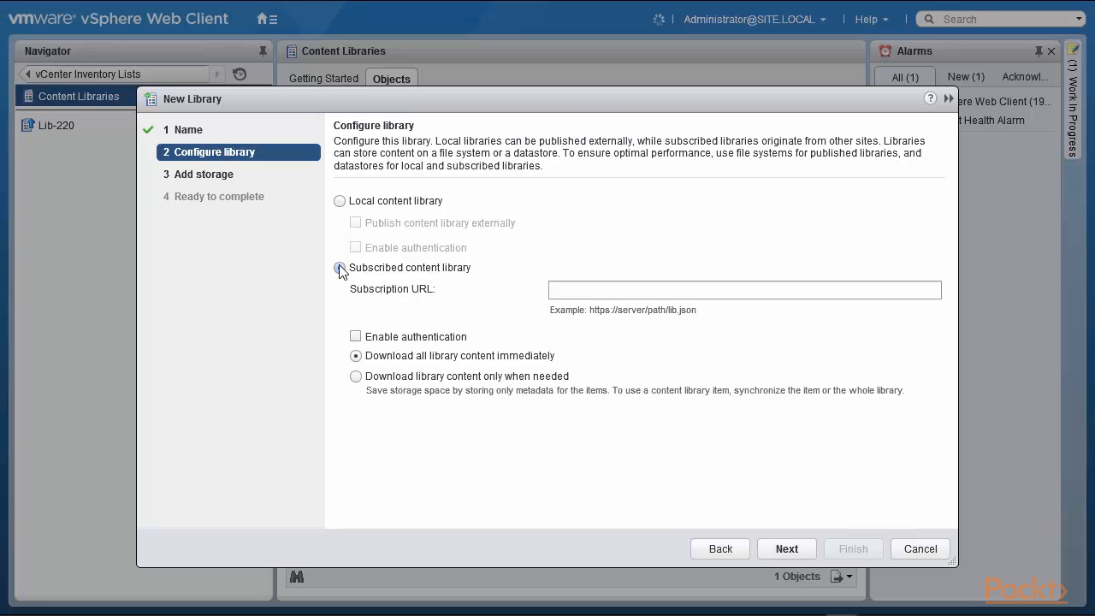
{"action": "left_click", "coordinate": [557, 291]}
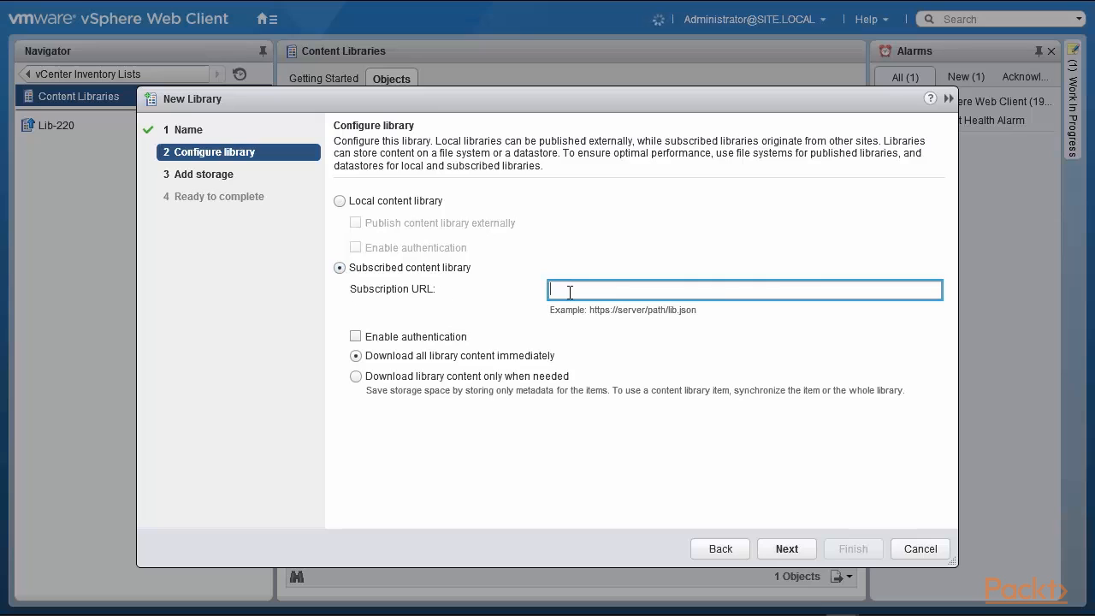
{"action": "type", "text": "https://192.168.0.220/cls/vcsp/lib/b6942bf3-9acf-4549-870e-c29f437f1226/lib.json"}
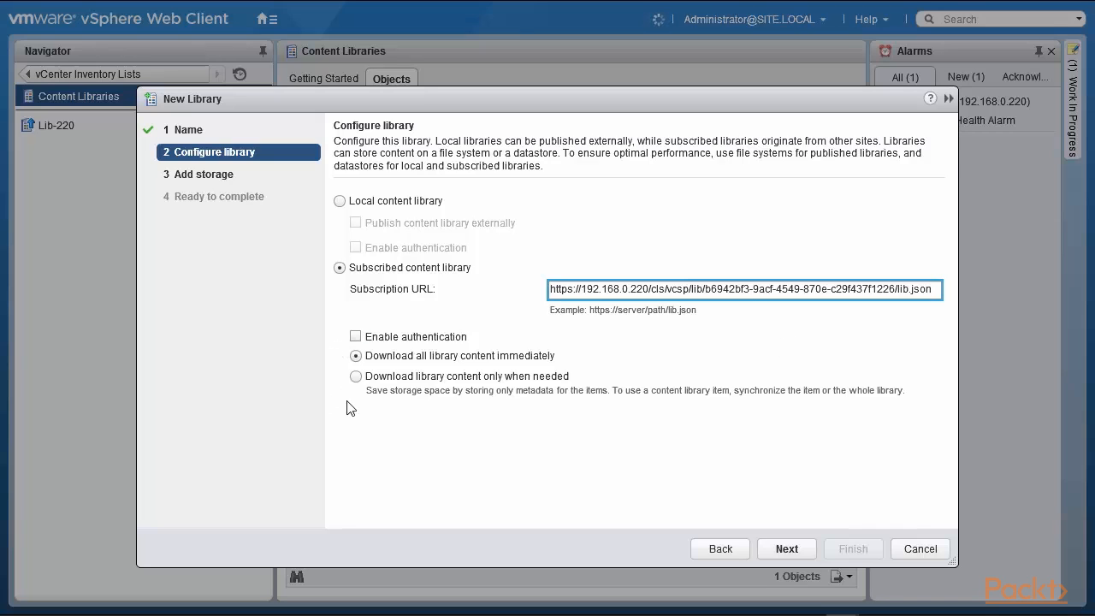
{"action": "left_click", "coordinate": [356, 376]}
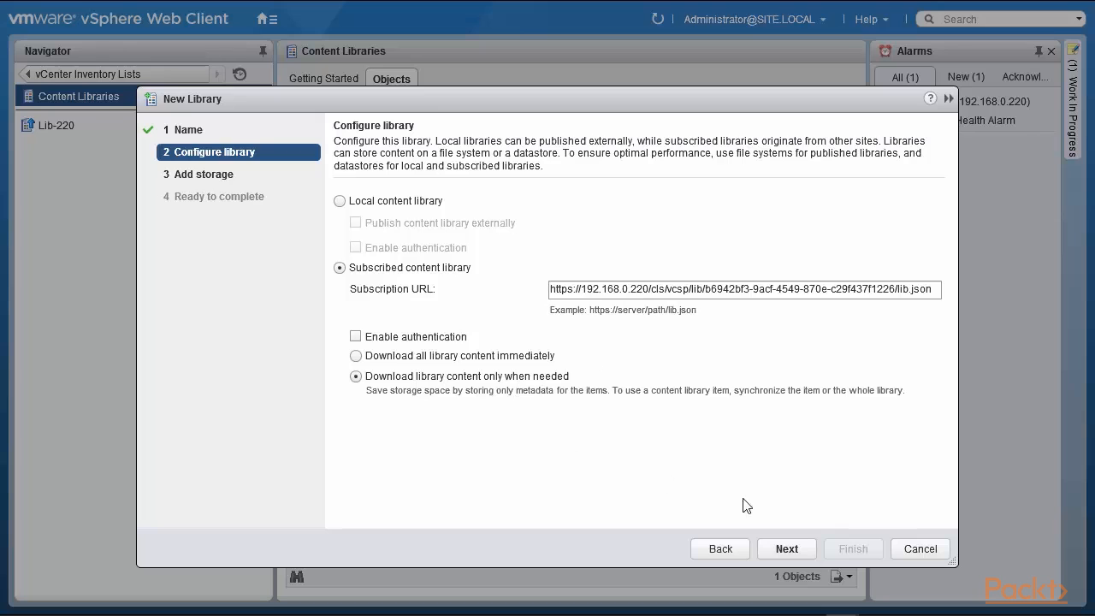
Put Lib-221 on datastore1, review its summary and finish creating it.
{"action": "left_click", "coordinate": [786, 549]}
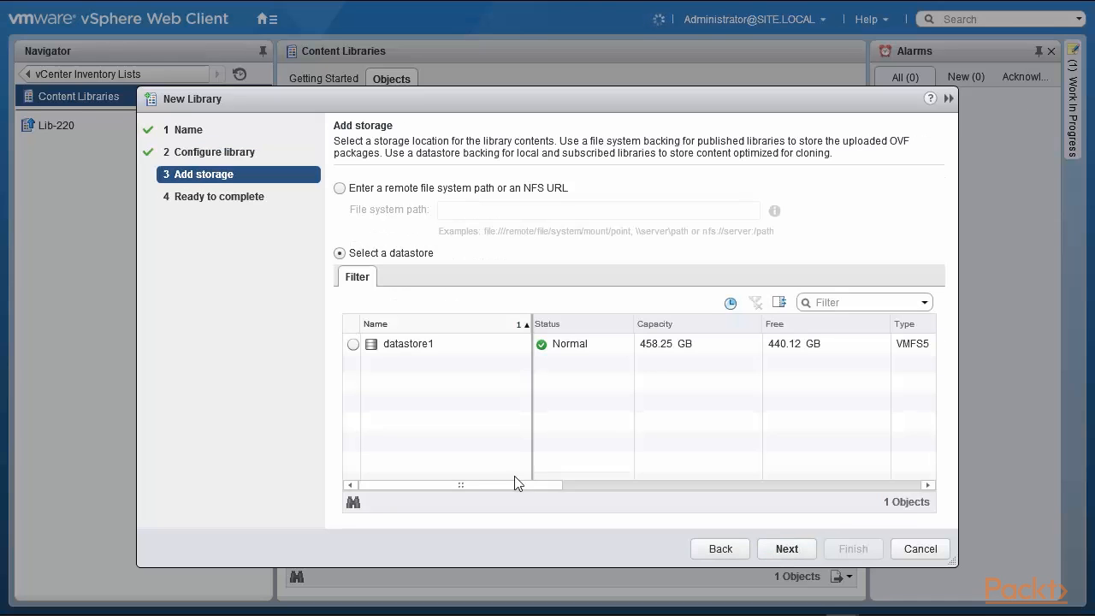
{"action": "left_click", "coordinate": [352, 343]}
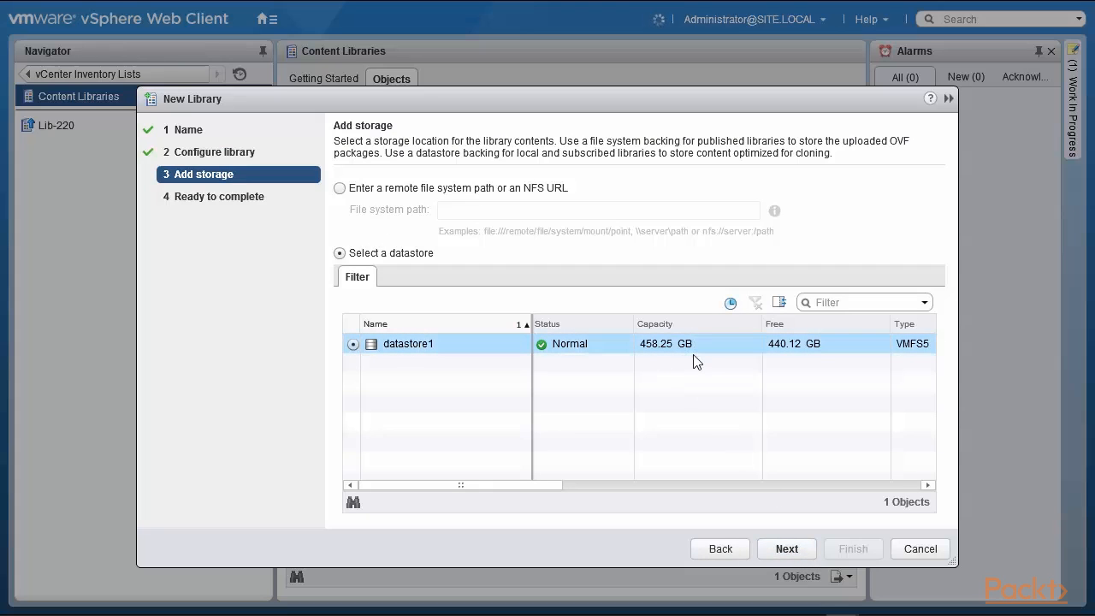
{"action": "left_click", "coordinate": [787, 549]}
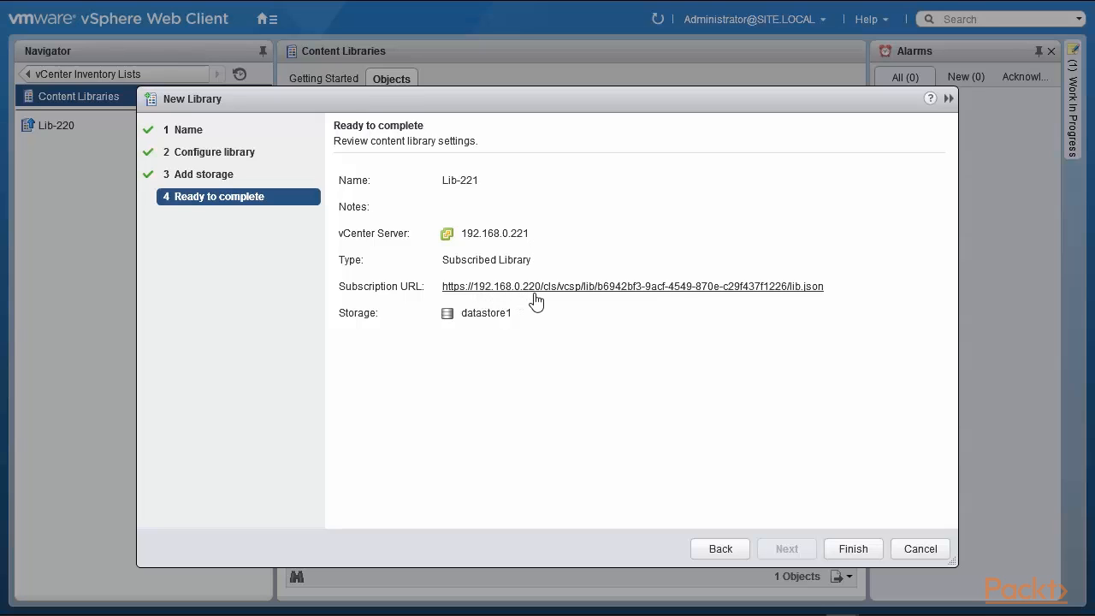
{"action": "left_click", "coordinate": [851, 549]}
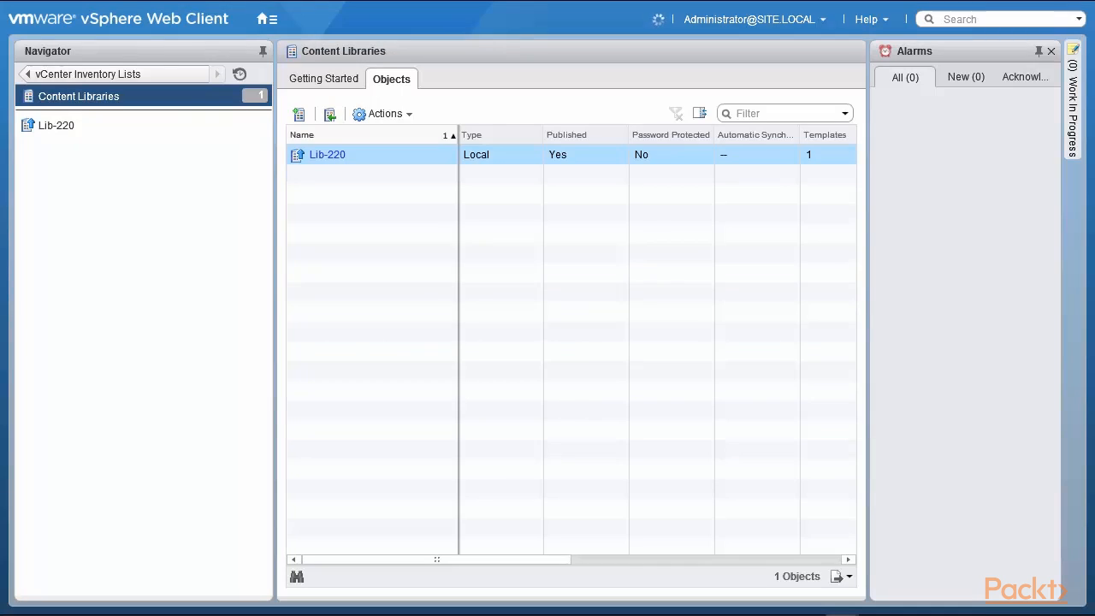
List the content libraries, compare Lib-221 with Lib-220, then show Lib-220's Other Types, including ARIA Retire One.pdf.
{"action": "left_click", "coordinate": [135, 98]}
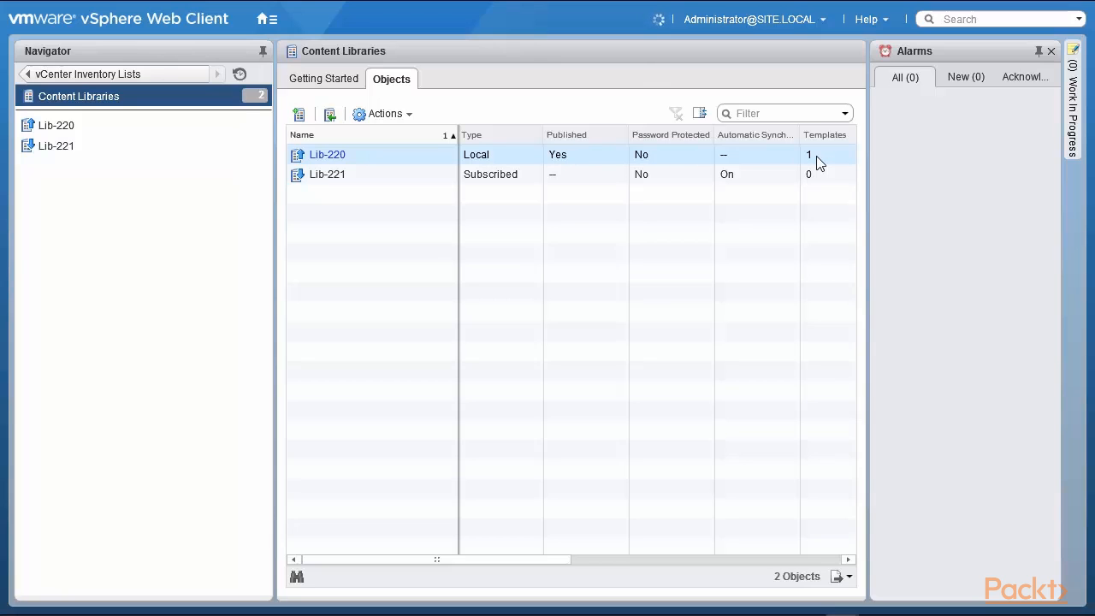
{"action": "left_click", "coordinate": [354, 181], "text": "shift"}
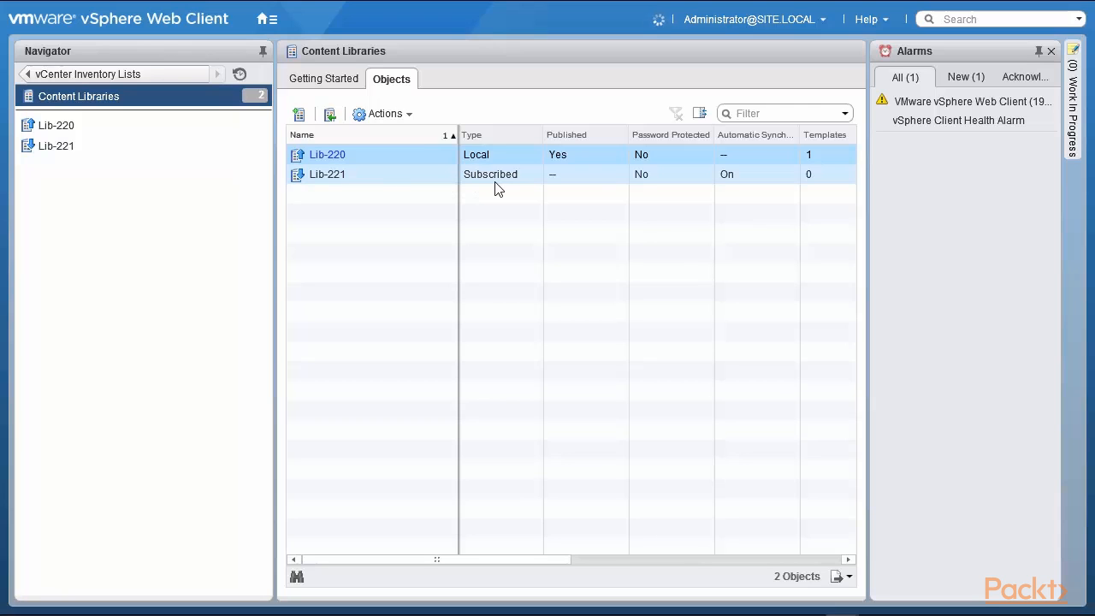
{"action": "left_click", "coordinate": [359, 159]}
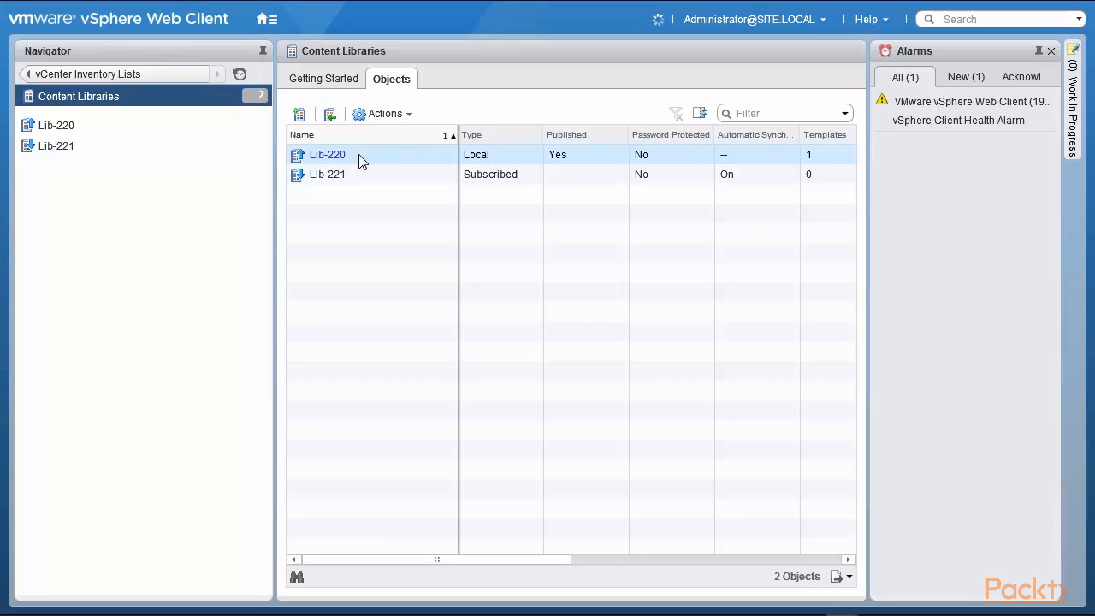
{"action": "left_click", "coordinate": [620, 177], "text": "ctrl"}
{"action": "left_click", "coordinate": [749, 181], "text": "ctrl"}
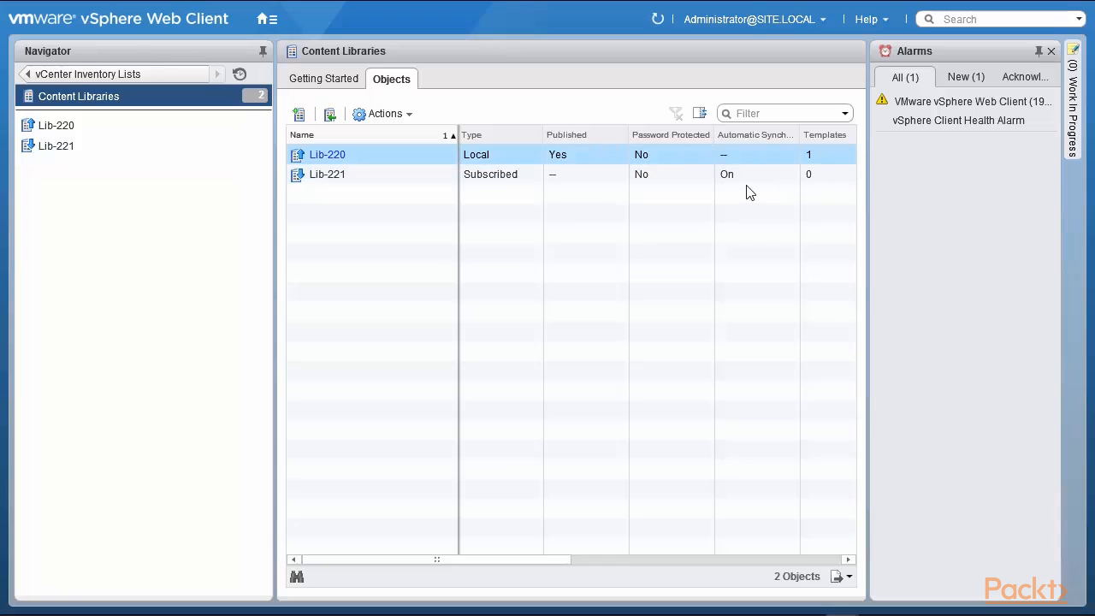
{"action": "left_click", "coordinate": [747, 182], "text": "ctrl"}
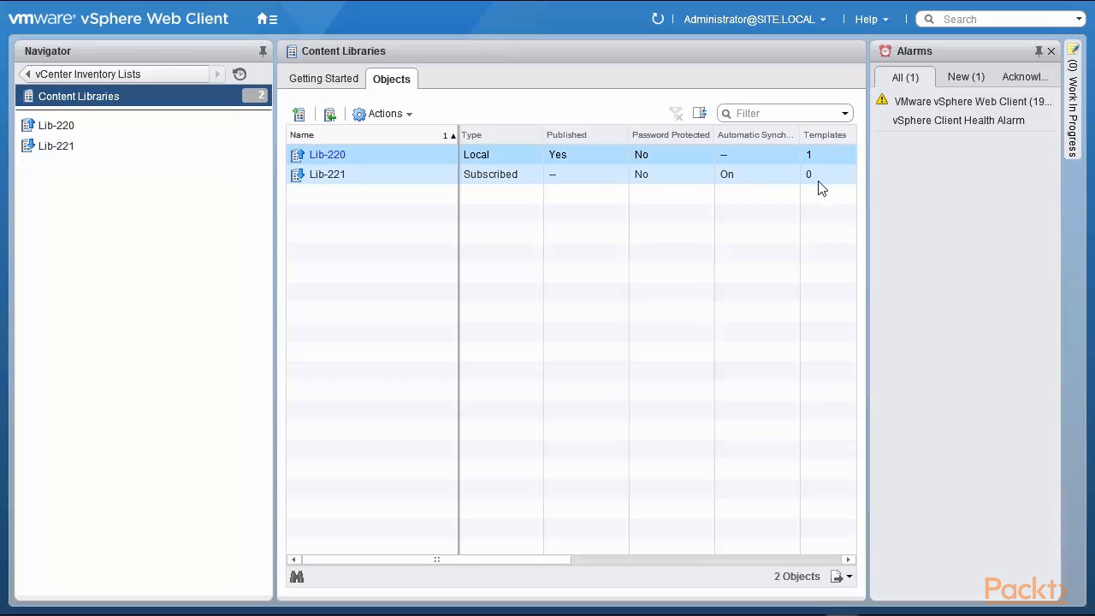
{"action": "left_click", "coordinate": [778, 182], "text": "ctrl"}
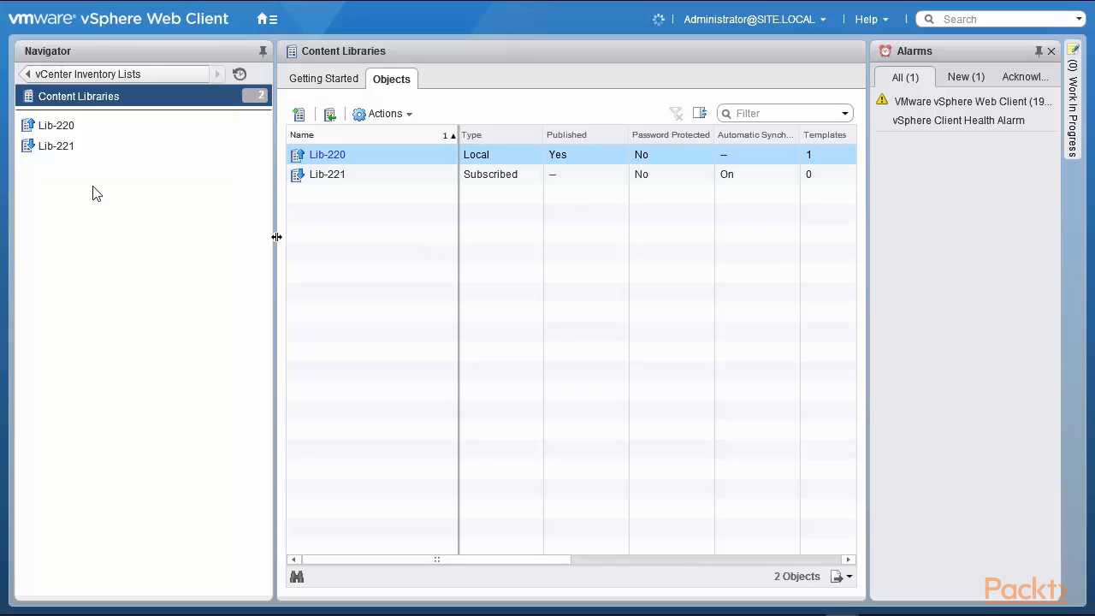
{"action": "left_click", "coordinate": [44, 125]}
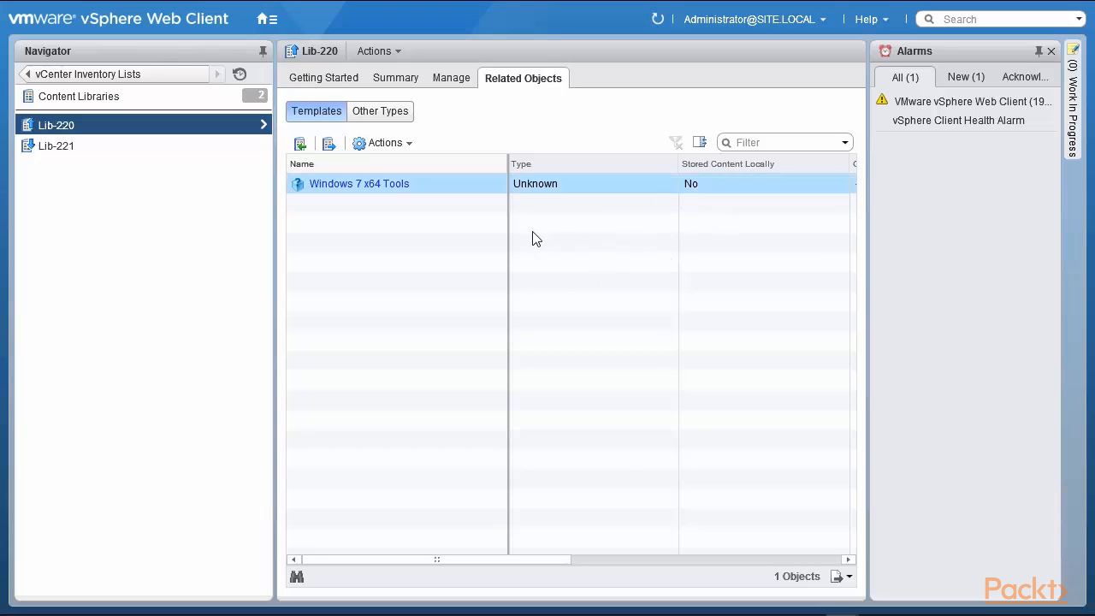
{"action": "left_click", "coordinate": [376, 111]}
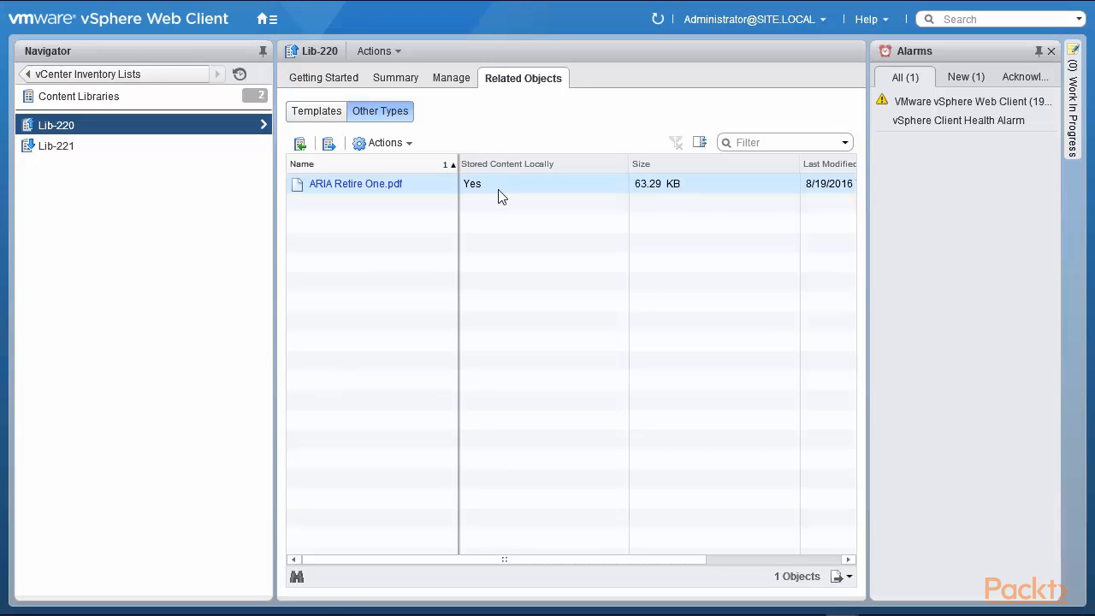
Show Lib-221's Other Types, where ARIA Retire One.pdf is listed at 0 B and not stored locally.
{"action": "left_click", "coordinate": [313, 115]}
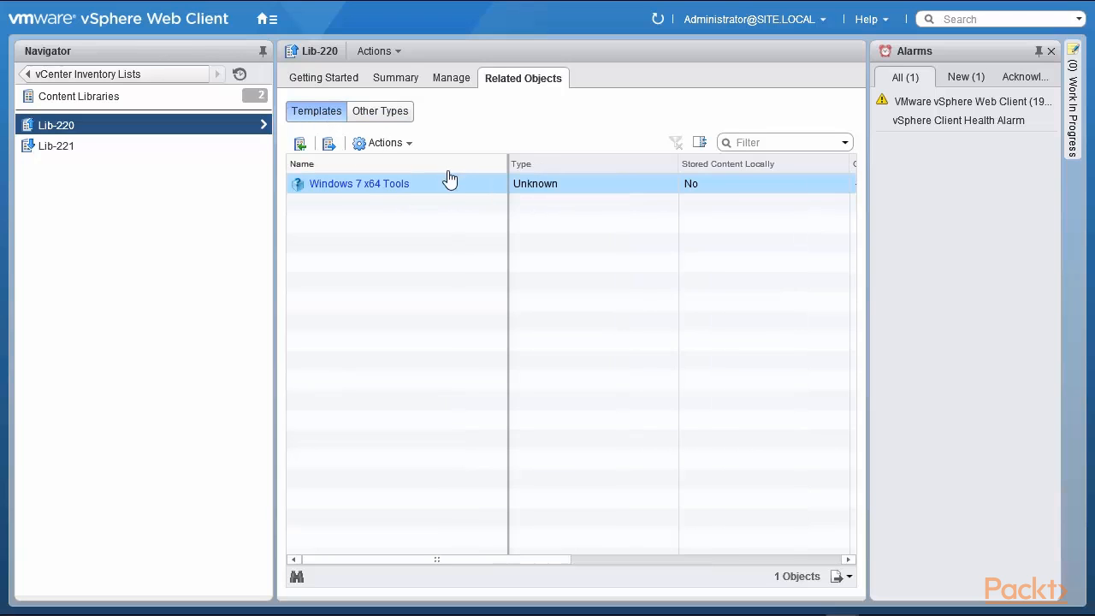
{"action": "left_click", "coordinate": [65, 152]}
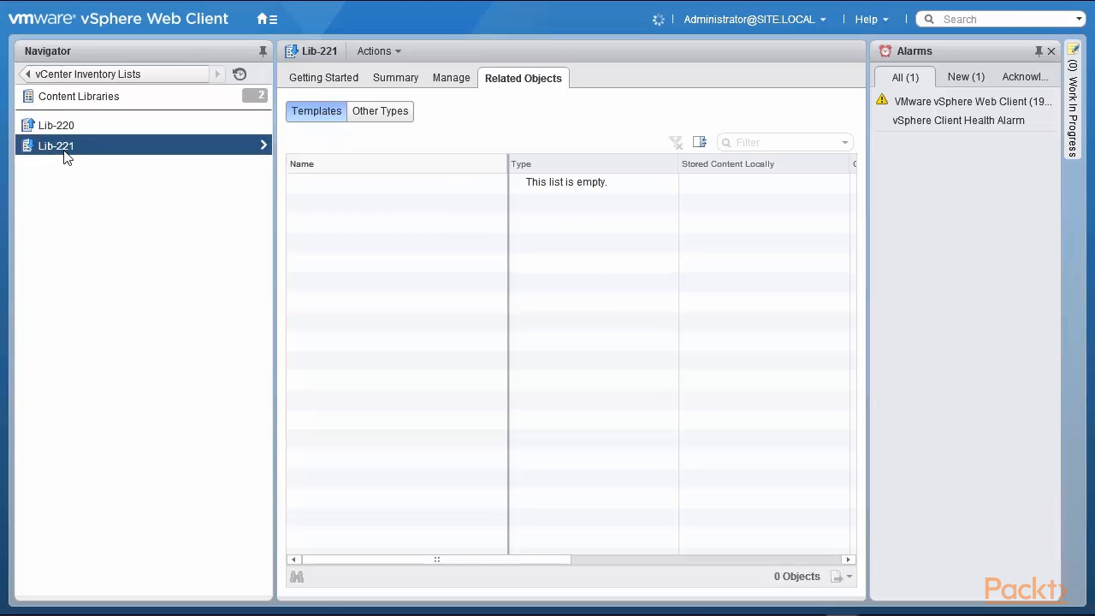
{"action": "left_click", "coordinate": [379, 114]}
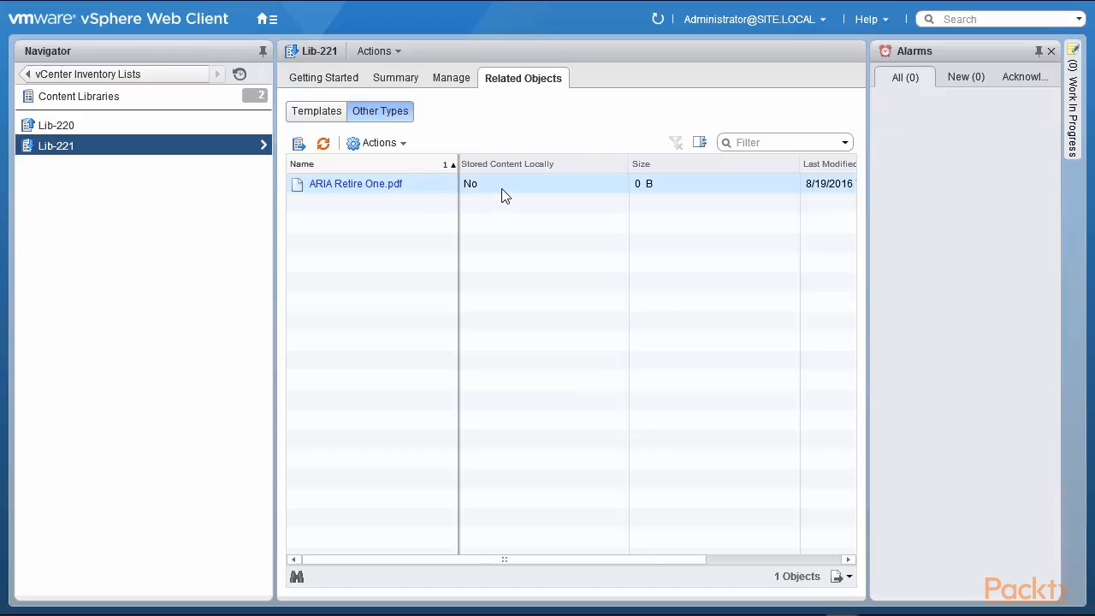
Check the actions available for ARIA Retire One.pdf without choosing one.
{"action": "left_click", "coordinate": [381, 143]}
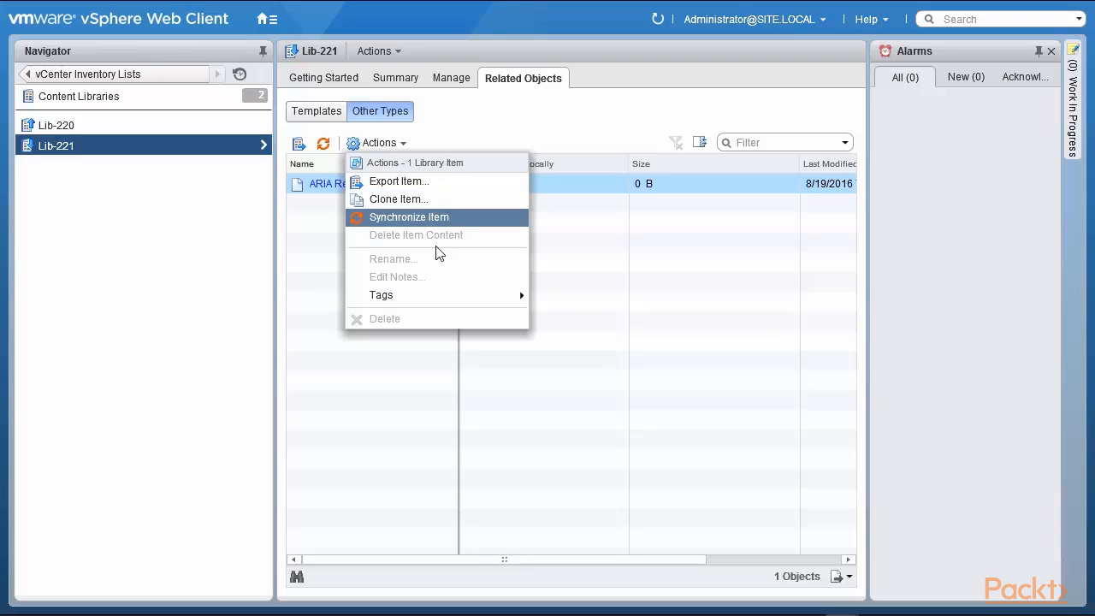
{"action": "mouse_move", "coordinate": [456, 293]}
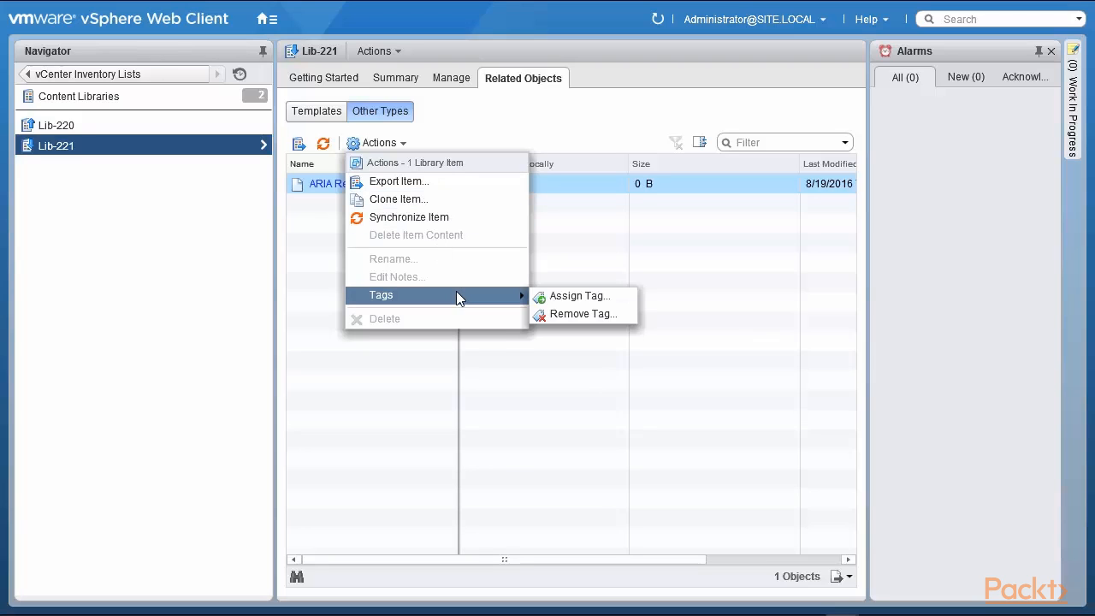
{"action": "left_click", "coordinate": [585, 270]}
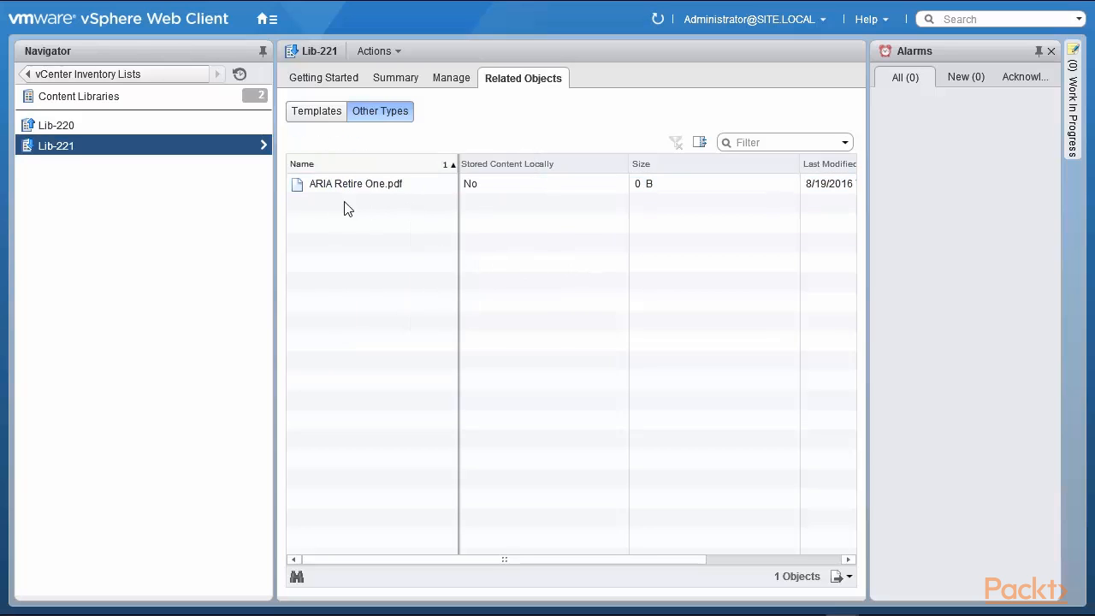
Show Lib-220's templates and review the Windows 7 x64 Tools template's actions without choosing one.
{"action": "left_click", "coordinate": [308, 121]}
{"action": "left_click", "coordinate": [115, 130]}
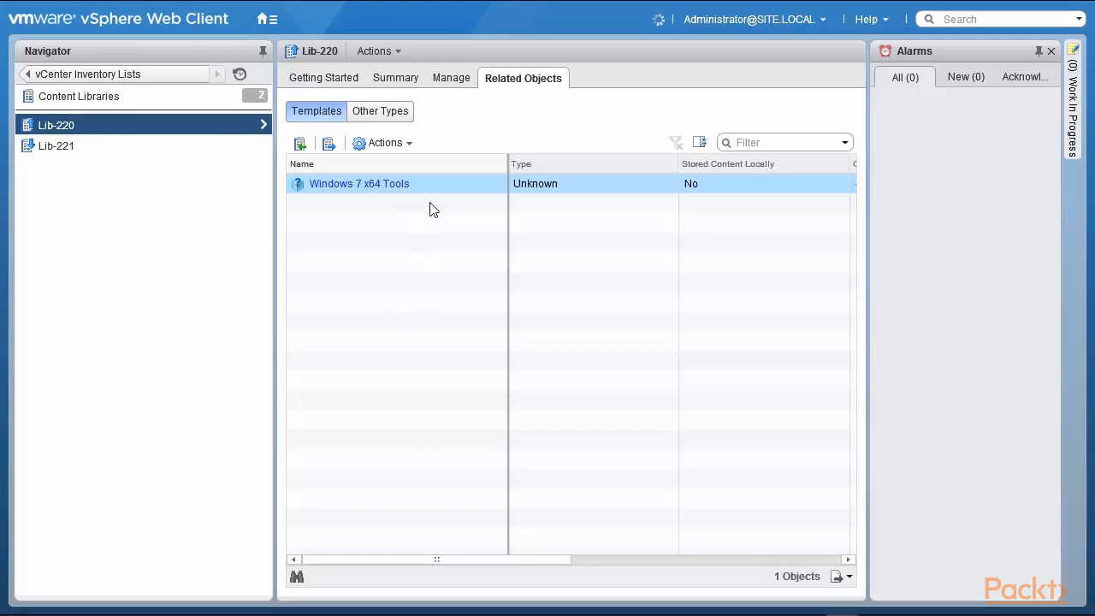
{"action": "left_click", "coordinate": [382, 145]}
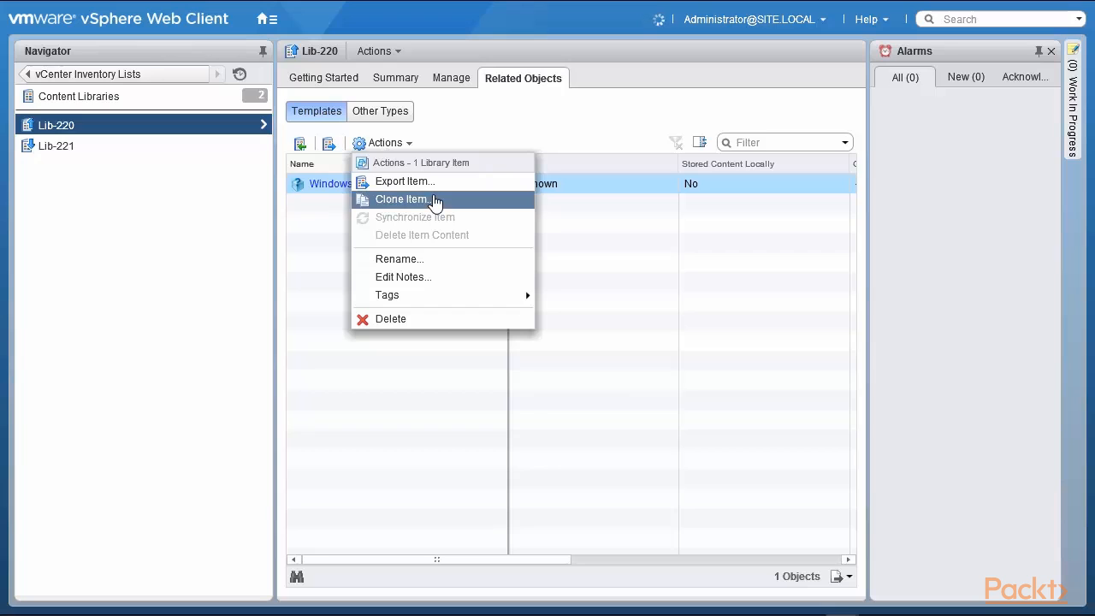
{"action": "left_click", "coordinate": [618, 327]}
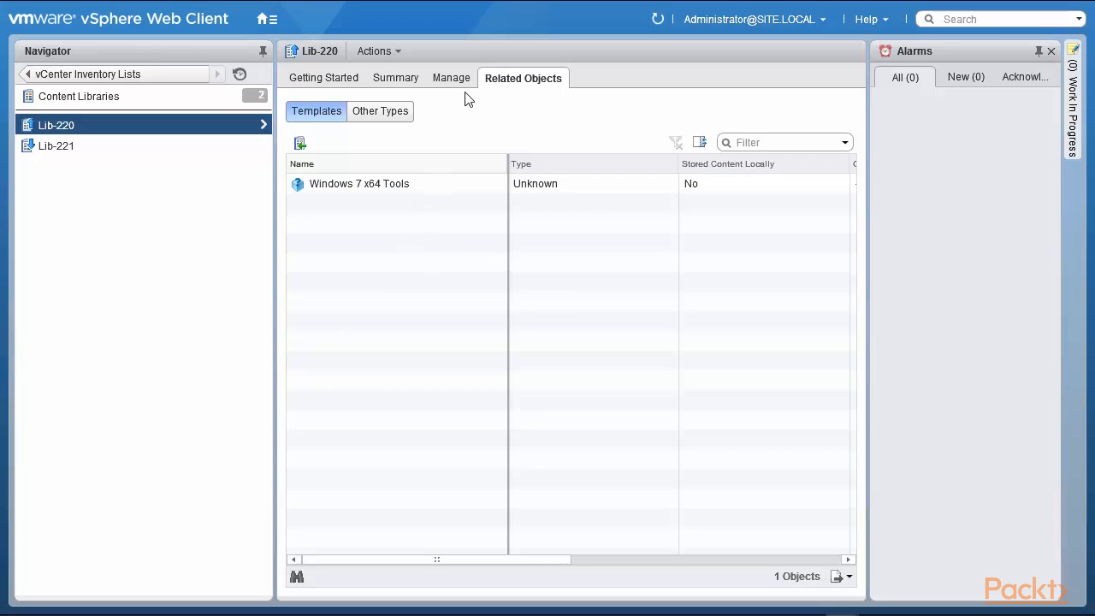
Select the Windows 7 x64 Tools template and review Lib-220's publishing settings under Manage > Settings.
{"action": "left_click", "coordinate": [333, 188]}
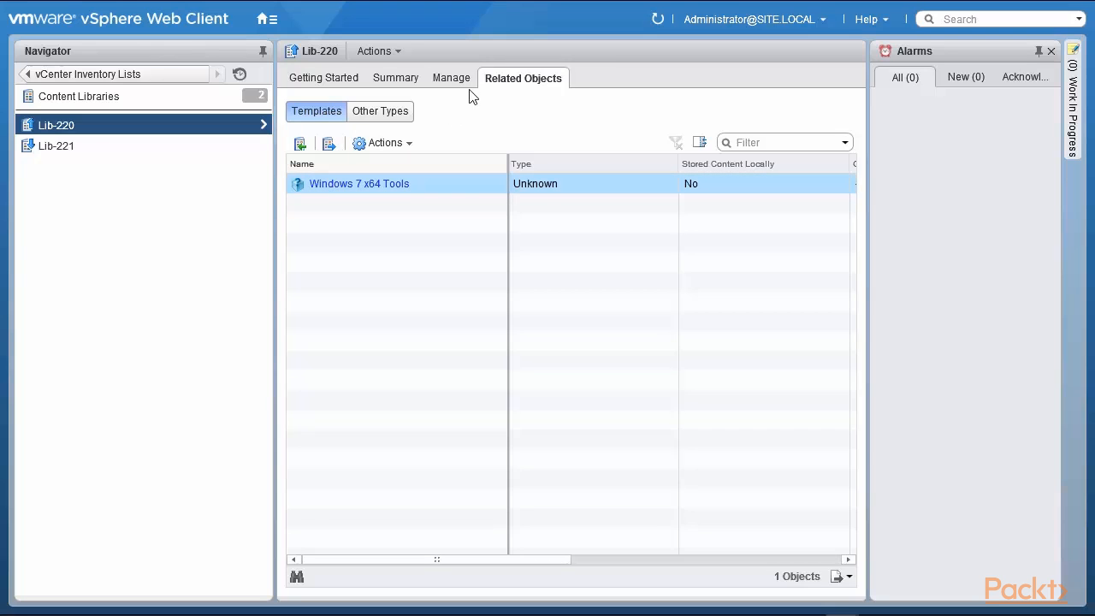
{"action": "left_click", "coordinate": [458, 82]}
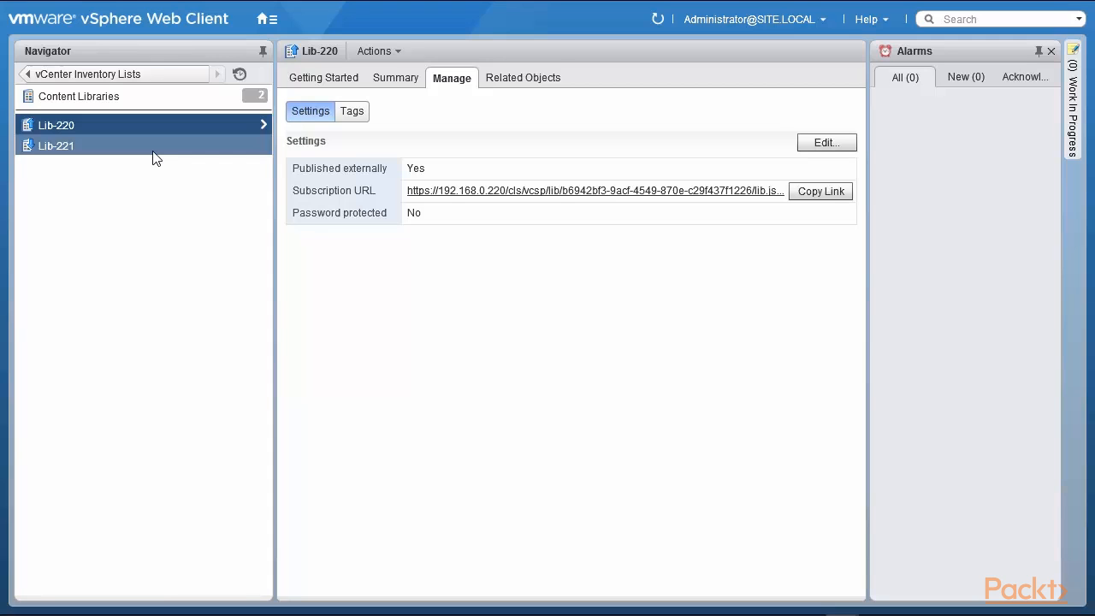
{"action": "left_click", "coordinate": [527, 82]}
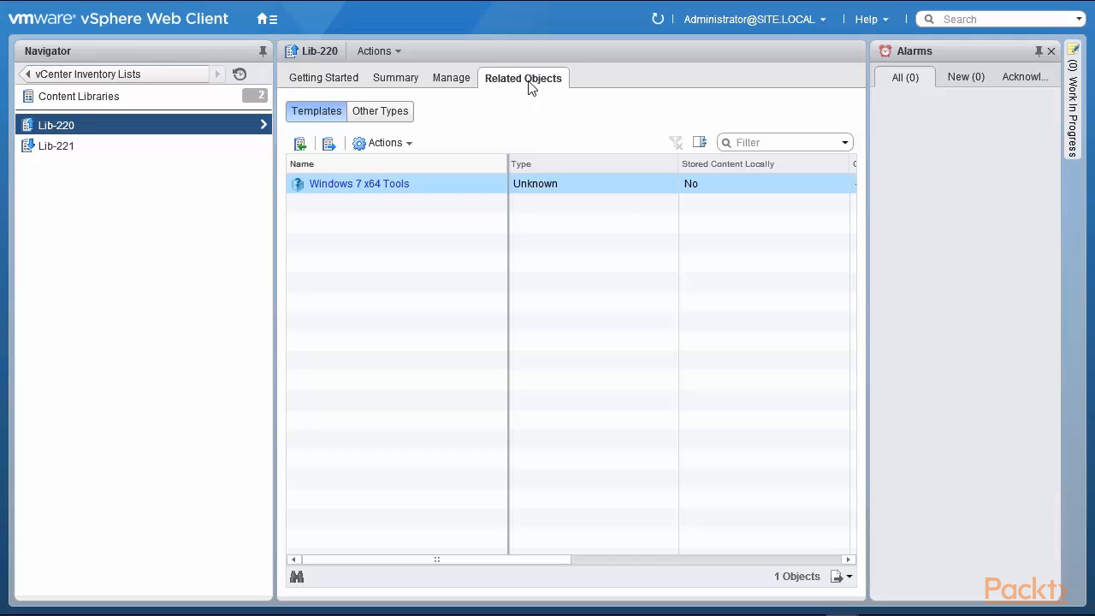
Check Lib-221's Other Types, then go back to the vCenter Home page.
{"action": "left_click", "coordinate": [389, 115]}
{"action": "left_click", "coordinate": [109, 151]}
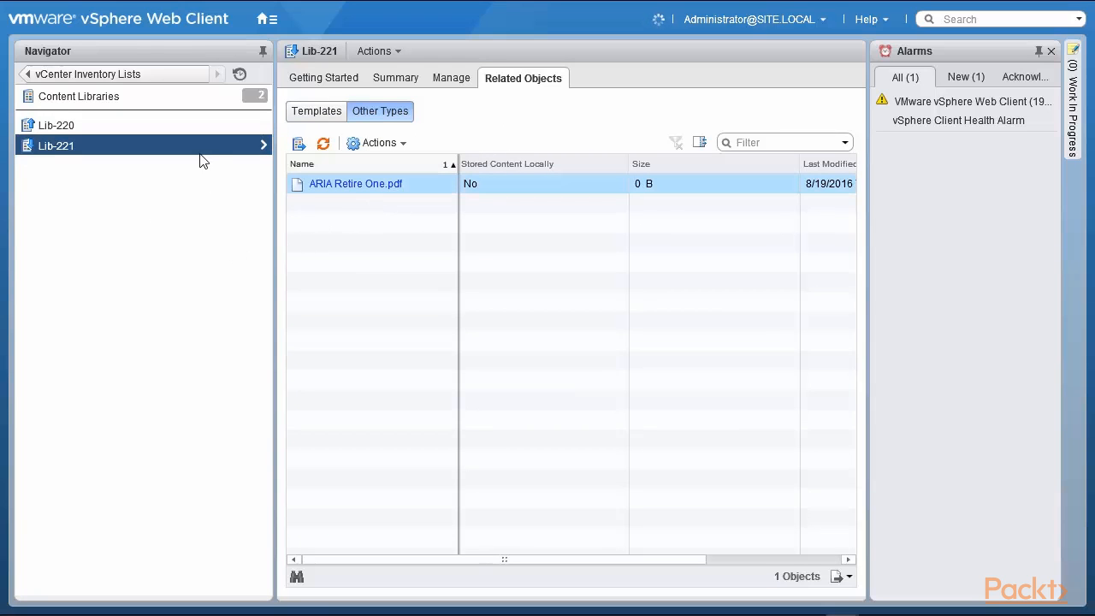
{"action": "left_click", "coordinate": [141, 77]}
{"action": "left_click", "coordinate": [140, 76]}
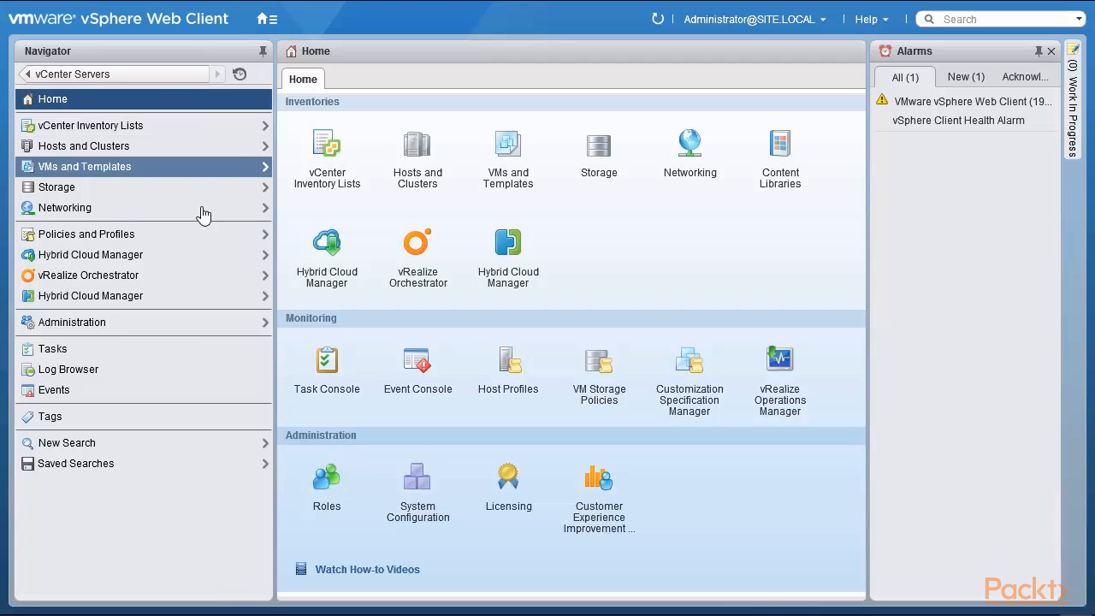
Open Administration Roles, look at Global Permissions, then return to the Roles list.
{"action": "left_click", "coordinate": [161, 331]}
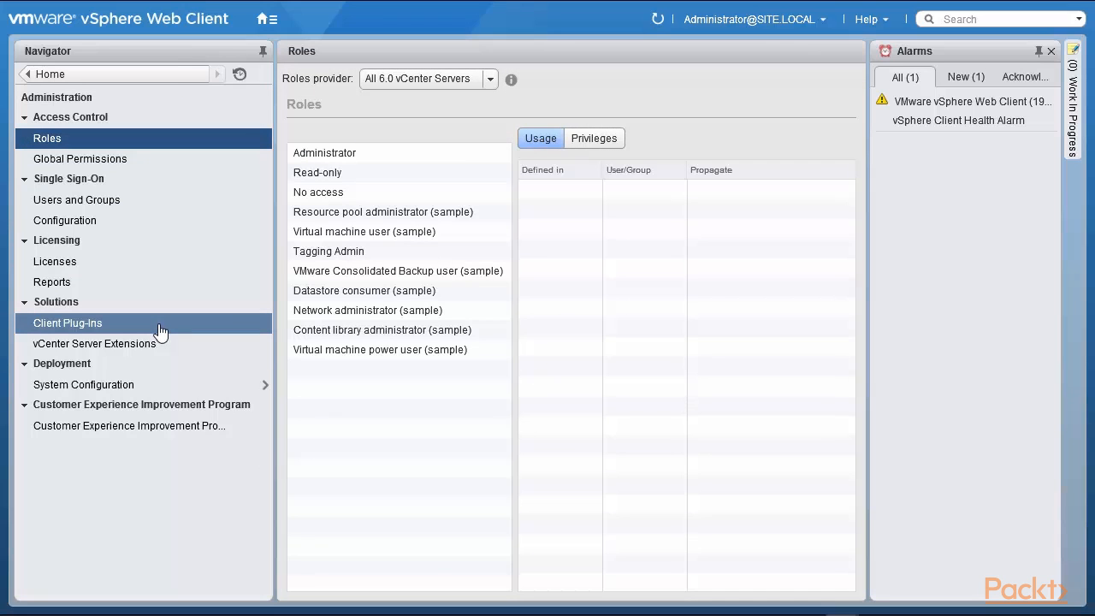
{"action": "left_click", "coordinate": [126, 162]}
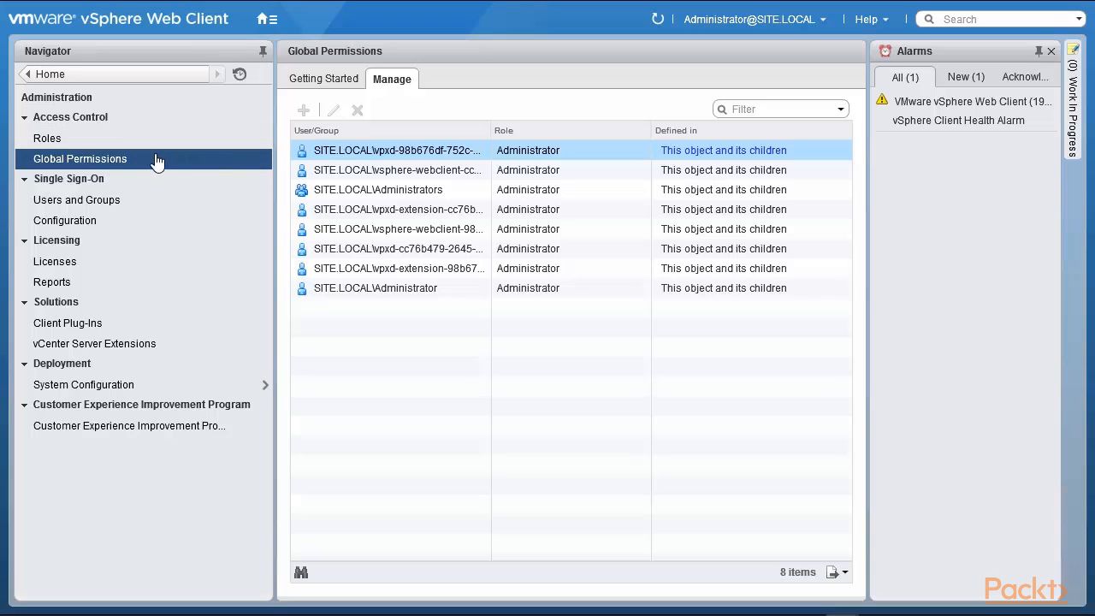
{"action": "left_click", "coordinate": [50, 141]}
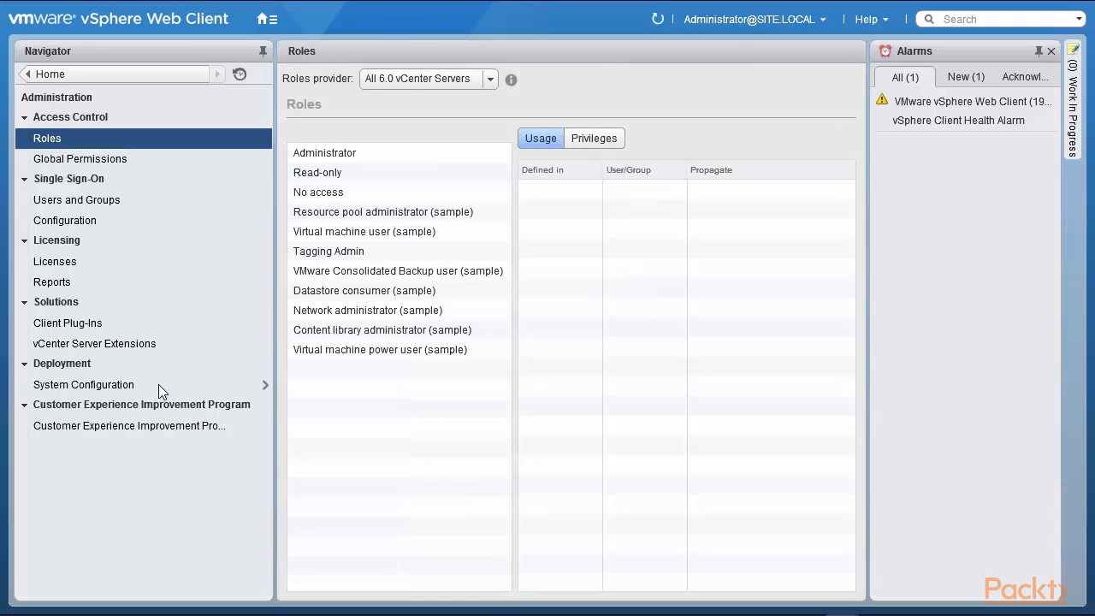
Review the Content Library privileges of the Content library administrator (sample) role, then return to vCenter Home.
{"action": "left_click", "coordinate": [360, 334]}
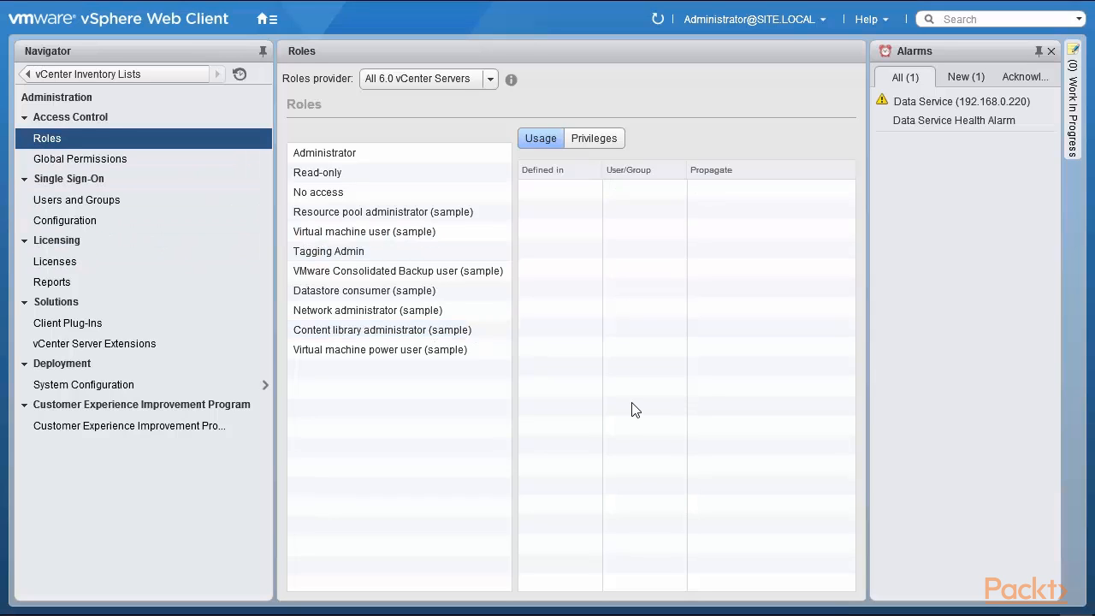
{"action": "left_click", "coordinate": [431, 335]}
{"action": "left_click", "coordinate": [598, 142]}
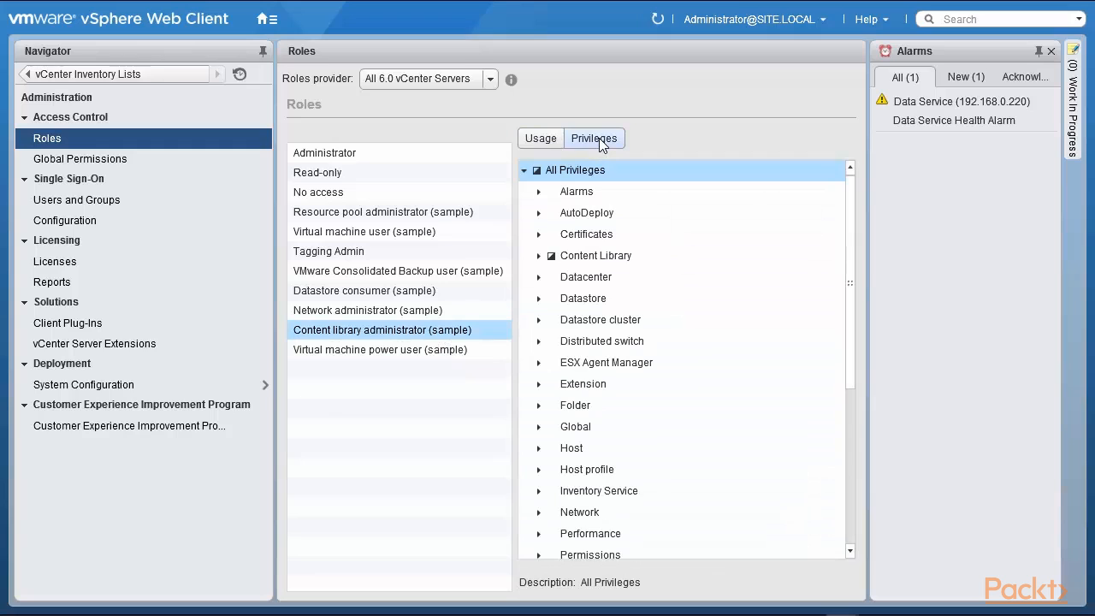
{"action": "left_click", "coordinate": [539, 256]}
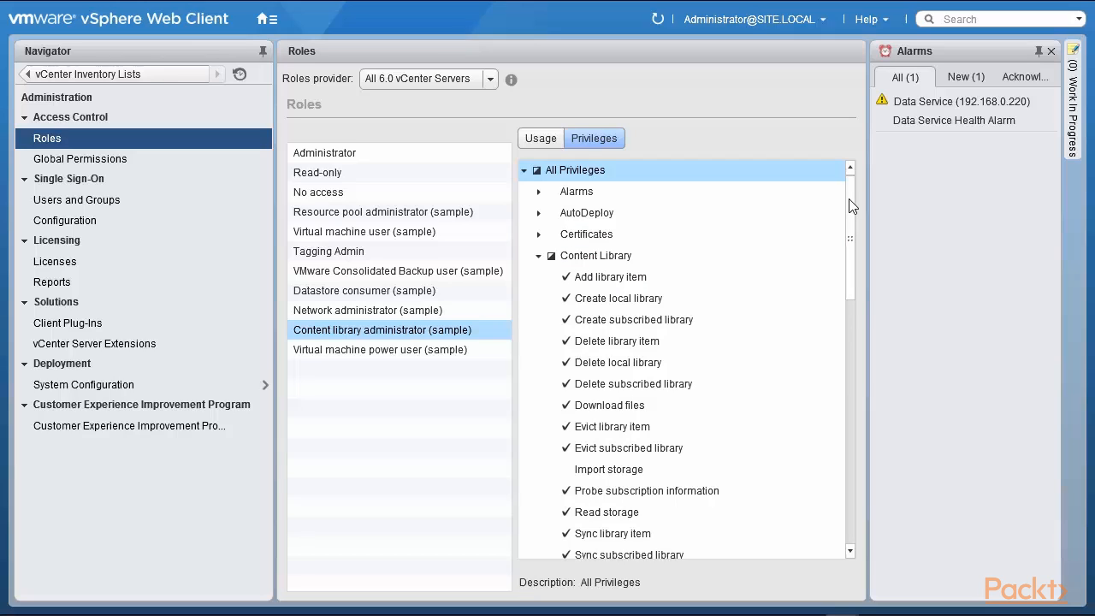
{"action": "scroll", "coordinate": [849, 207], "scroll_direction": "down", "scroll_amount": 1}
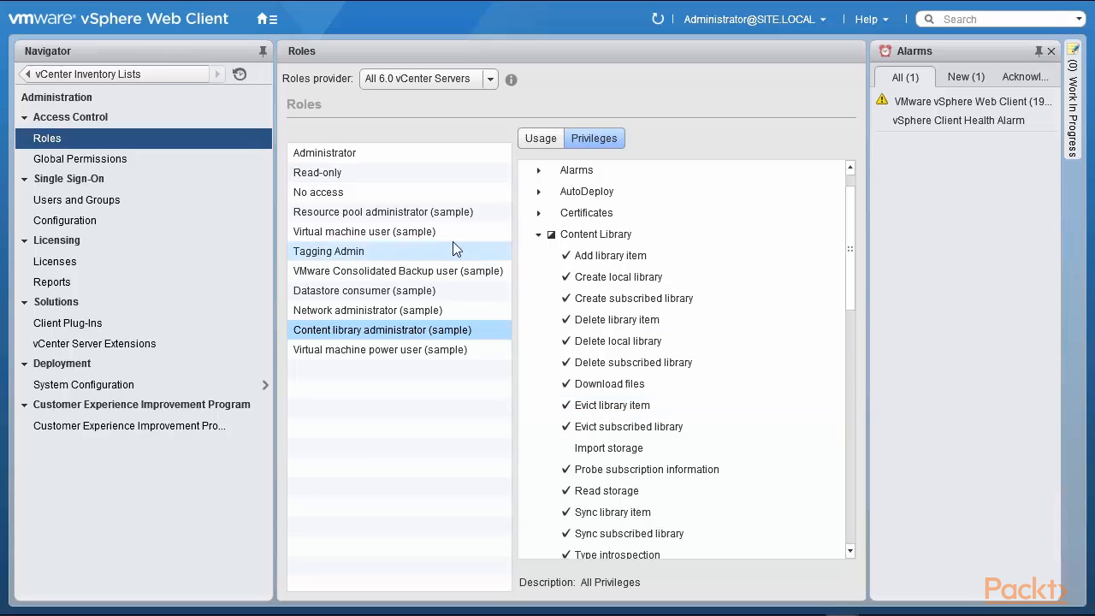
{"action": "left_click", "coordinate": [162, 74]}
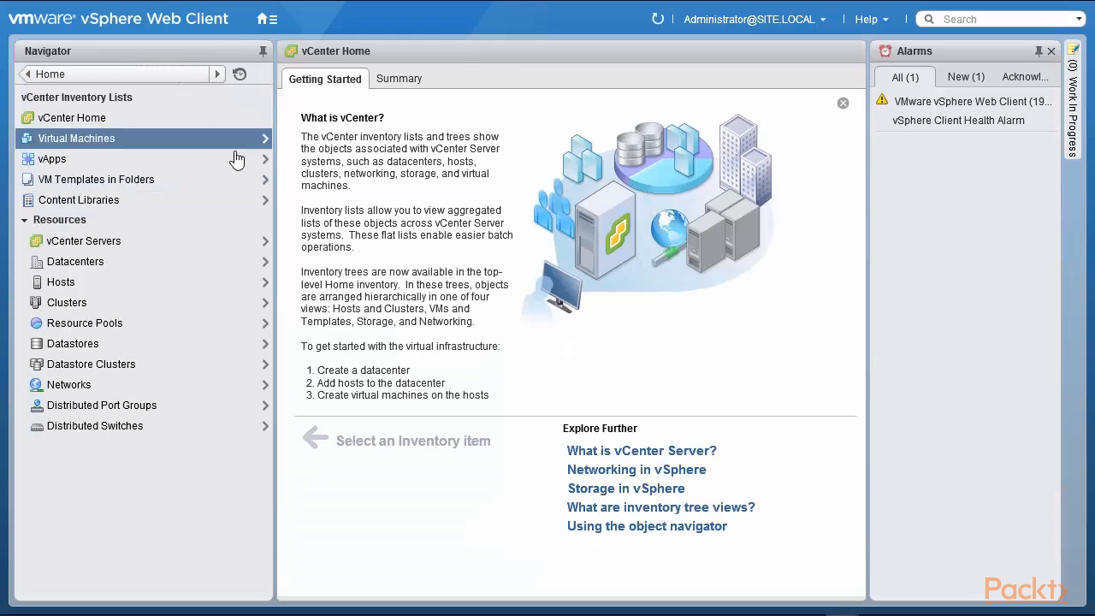
Open the content libraries list and check Lib-220's Other Types.
{"action": "left_click", "coordinate": [169, 200]}
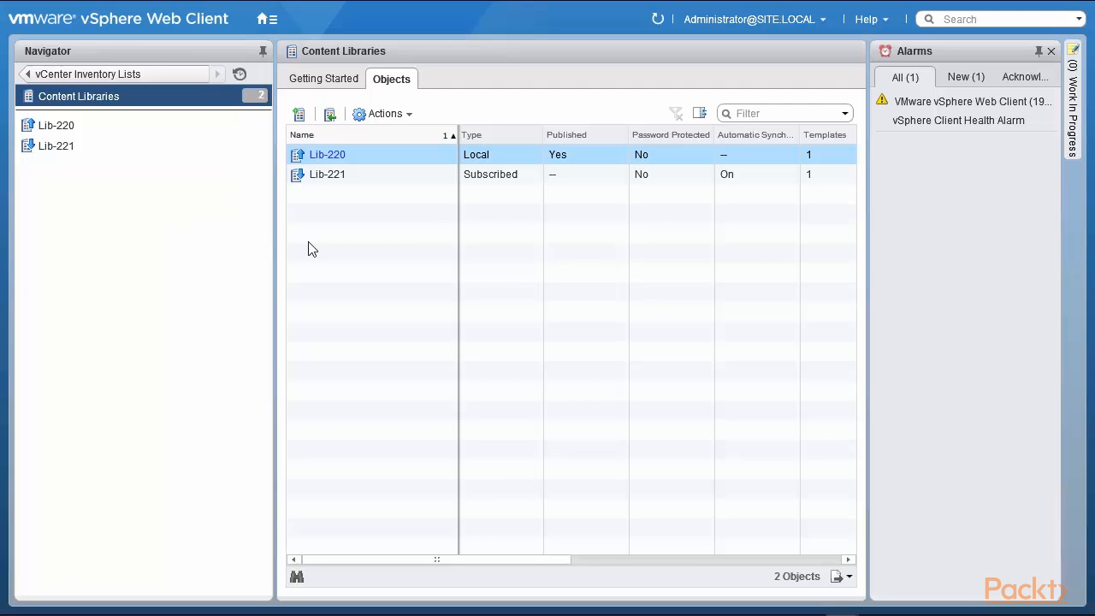
{"action": "left_click", "coordinate": [331, 155]}
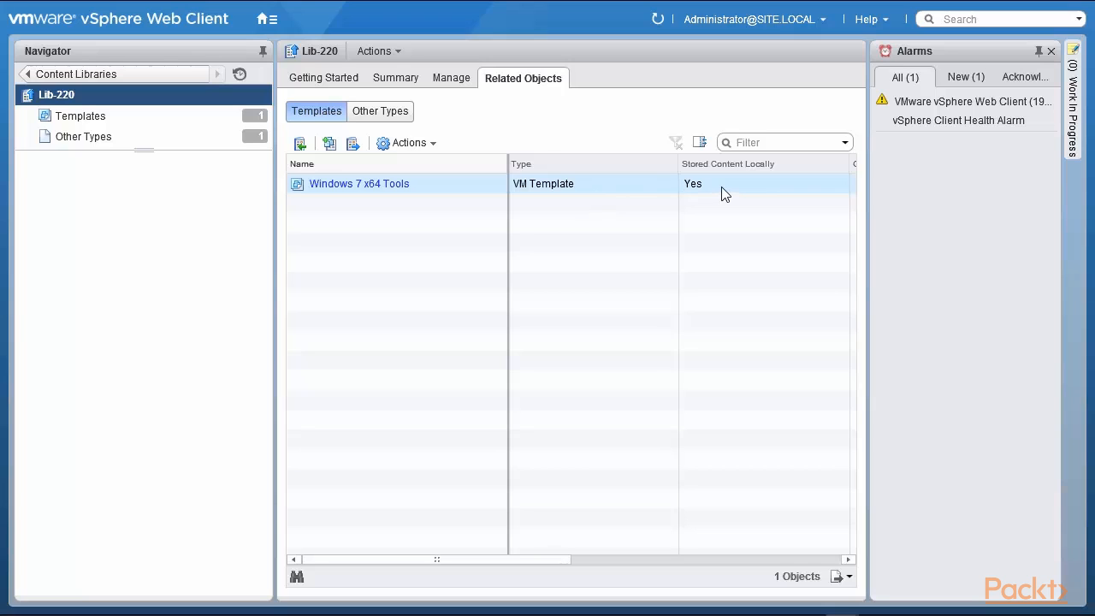
{"action": "left_click", "coordinate": [376, 120]}
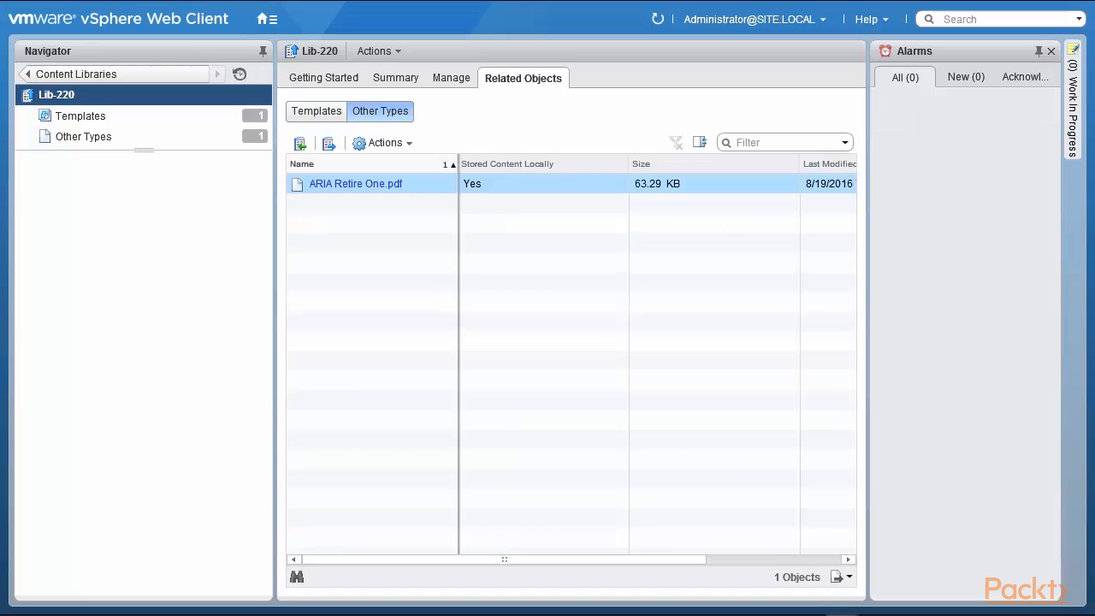
{"action": "left_click", "coordinate": [76, 74]}
Show Lib-221's synced templates and open the actions for the Windows 7 x64 Tools template.
{"action": "left_click", "coordinate": [68, 146]}
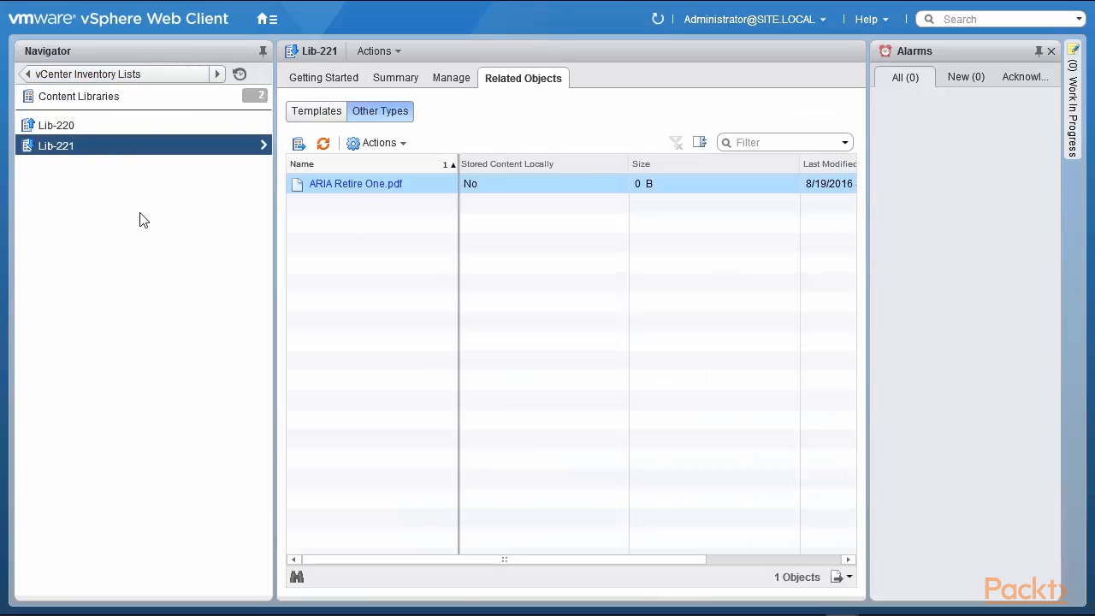
{"action": "left_click", "coordinate": [313, 120]}
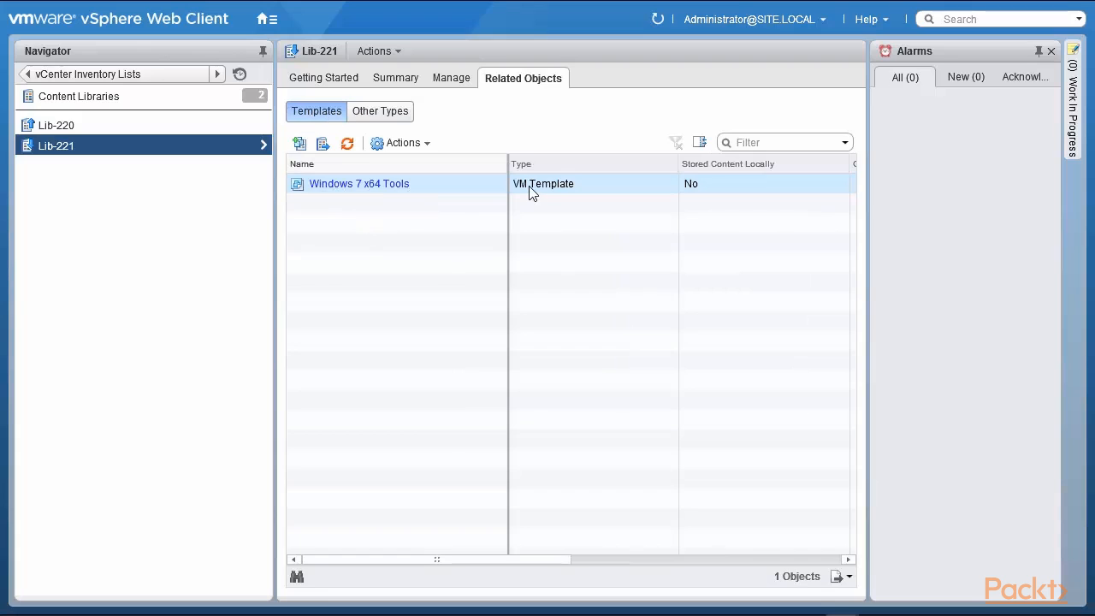
{"action": "left_click", "coordinate": [552, 189]}
{"action": "left_click", "coordinate": [393, 146]}
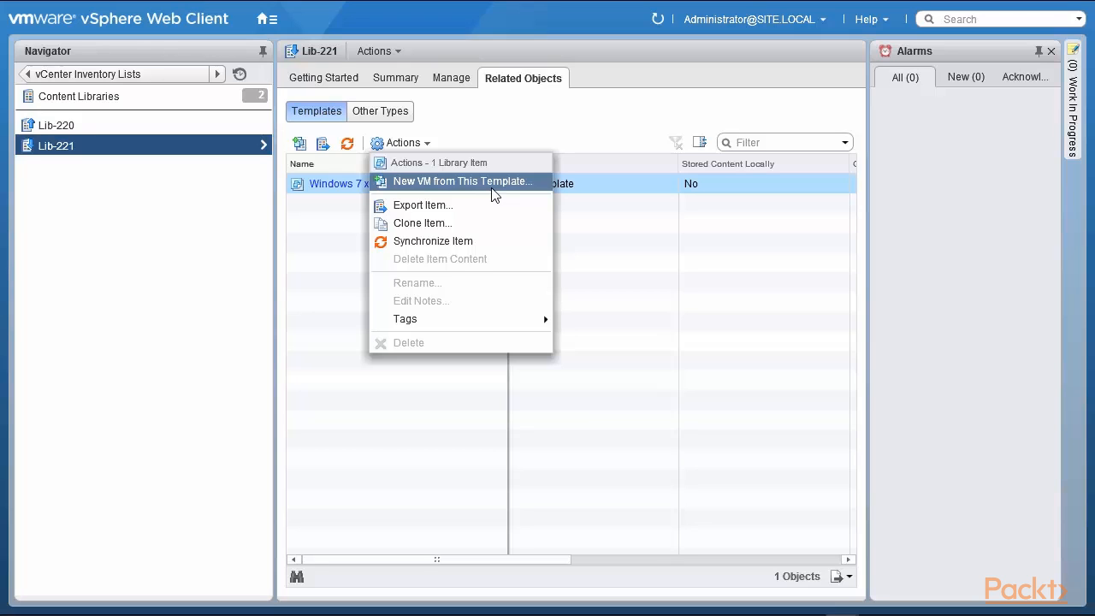
{"action": "left_click", "coordinate": [487, 183]}
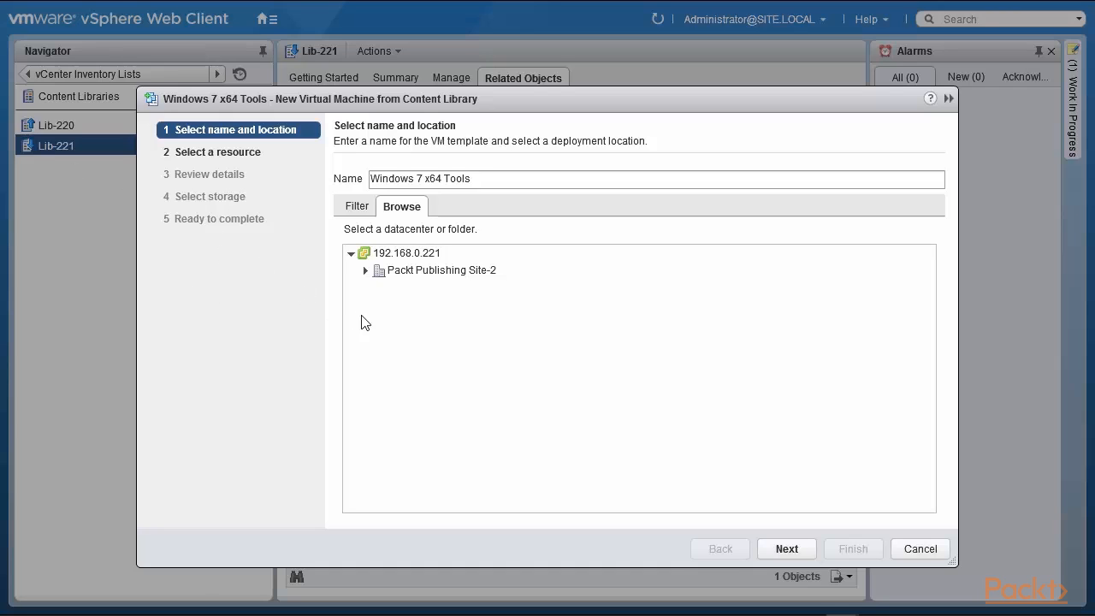
{"action": "left_click", "coordinate": [422, 271]}
{"action": "left_click", "coordinate": [920, 549]}
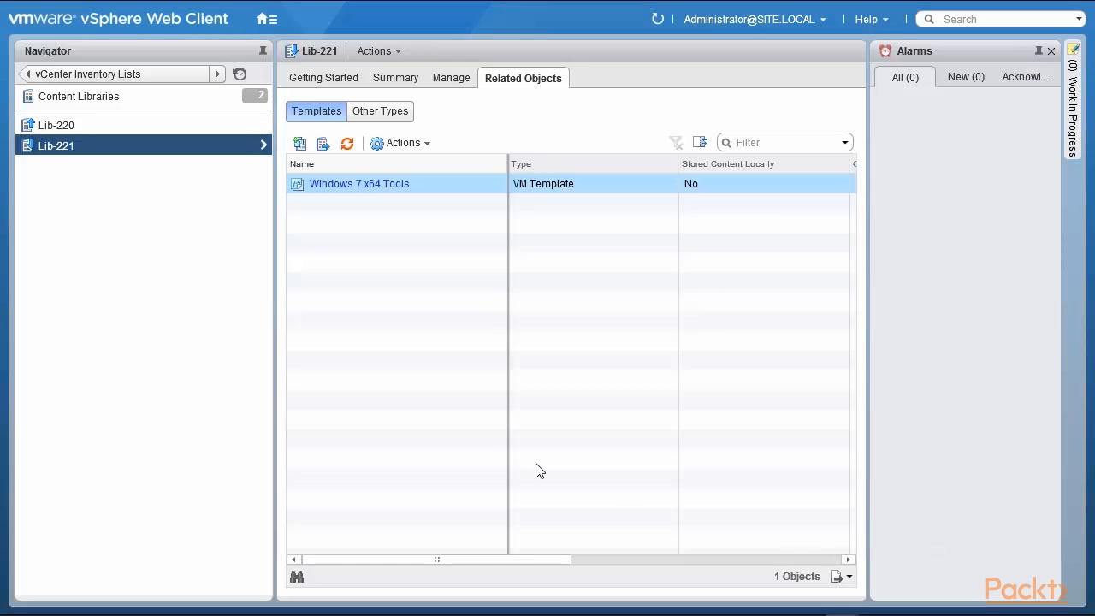
{"action": "left_click", "coordinate": [52, 124]}
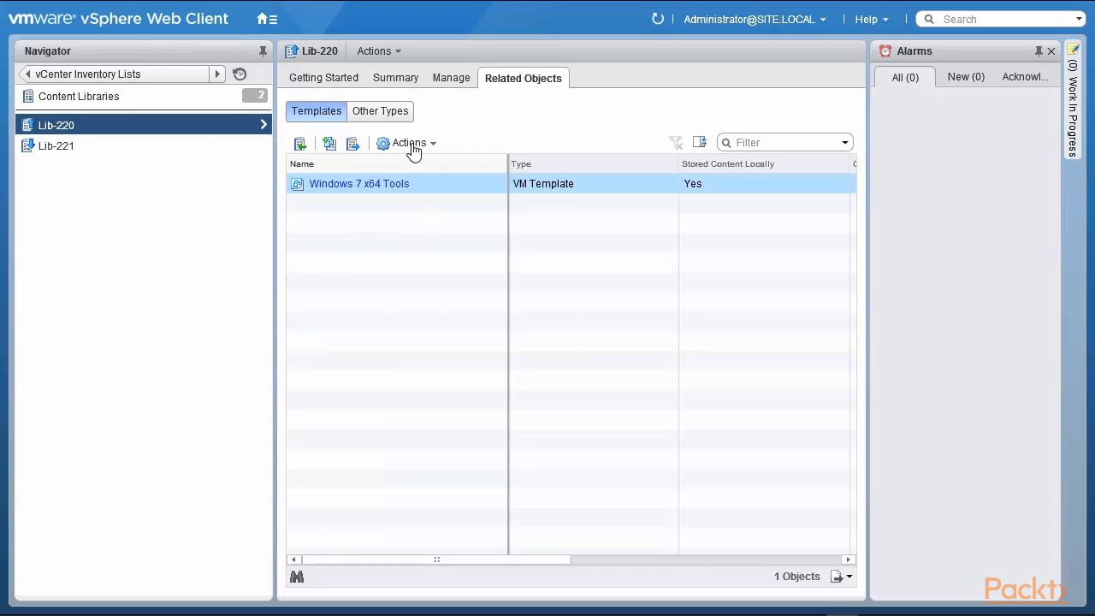
{"action": "left_click", "coordinate": [412, 144]}
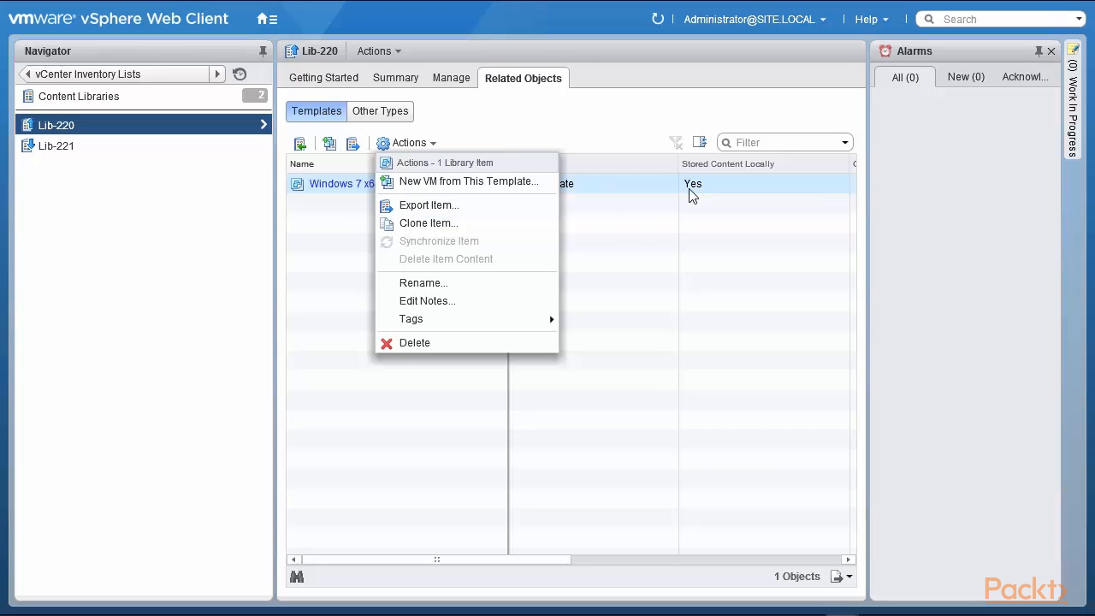
{"action": "left_click", "coordinate": [47, 147]}
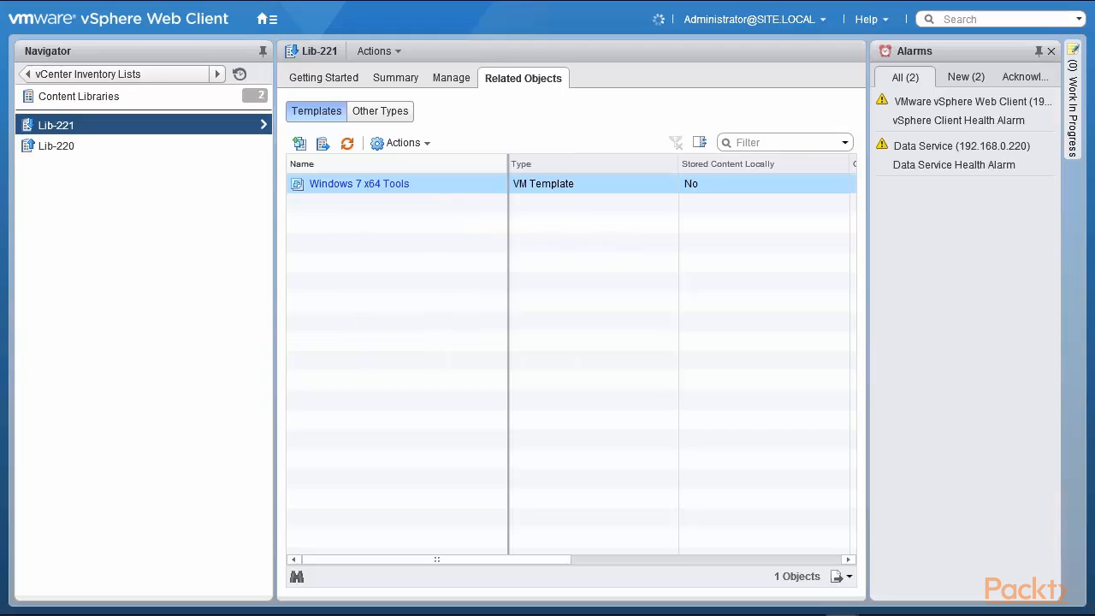